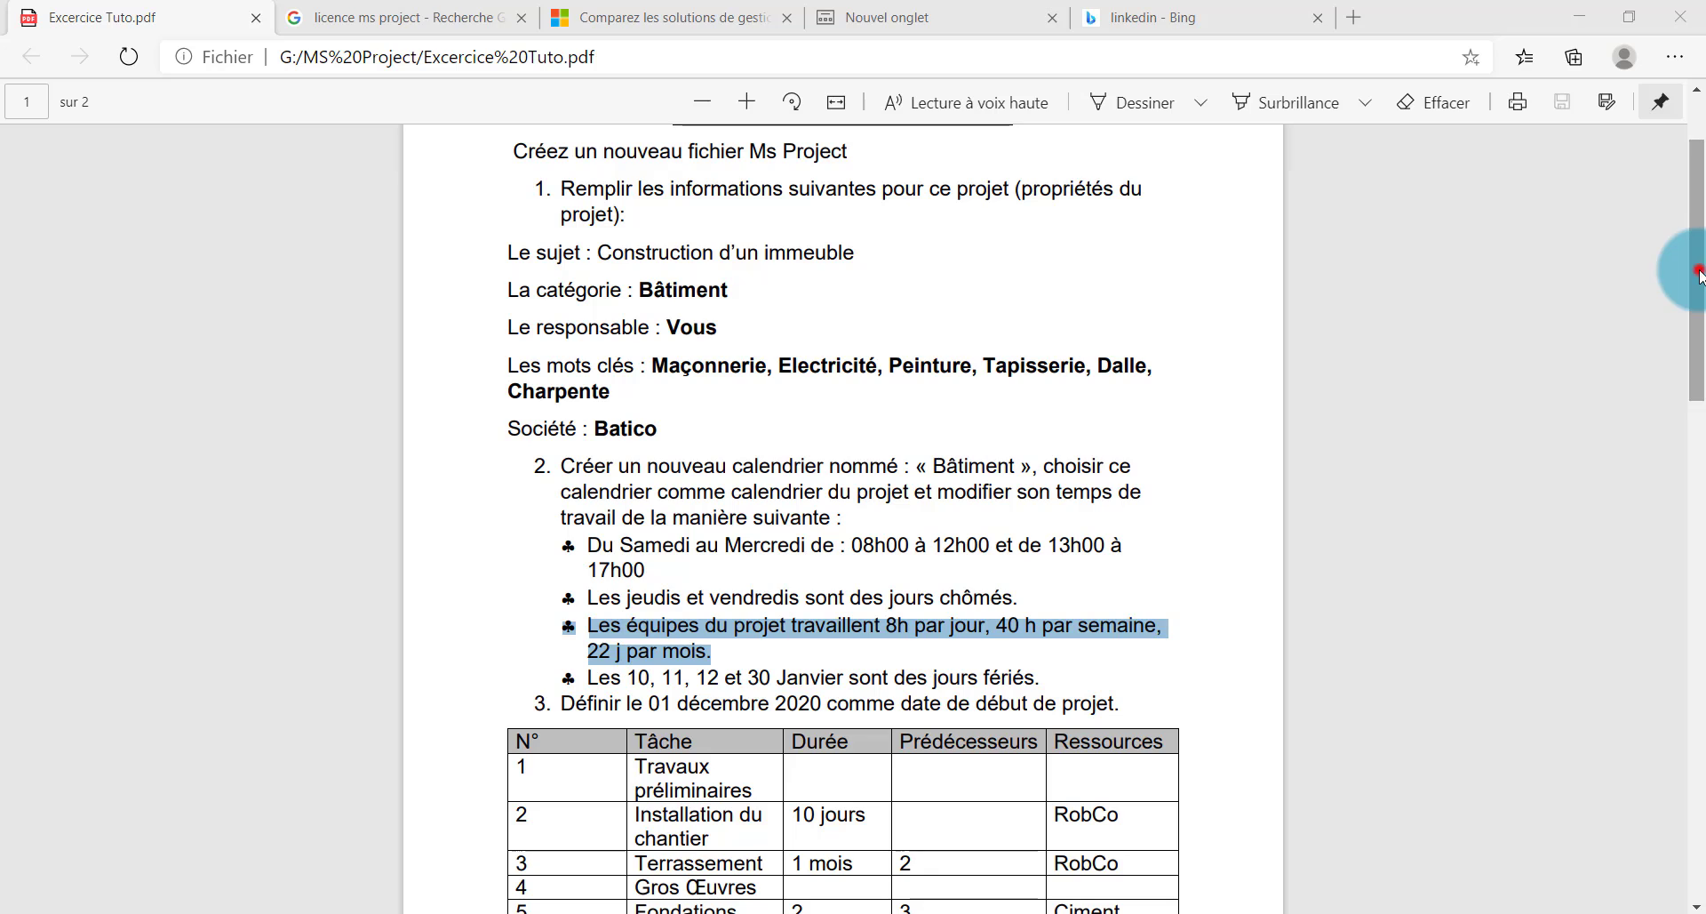
Review the exercise PDF's task table down to the last task, Tapisserie, checking its durations, predecessors and resources
drag(1696, 269, 1693, 583)
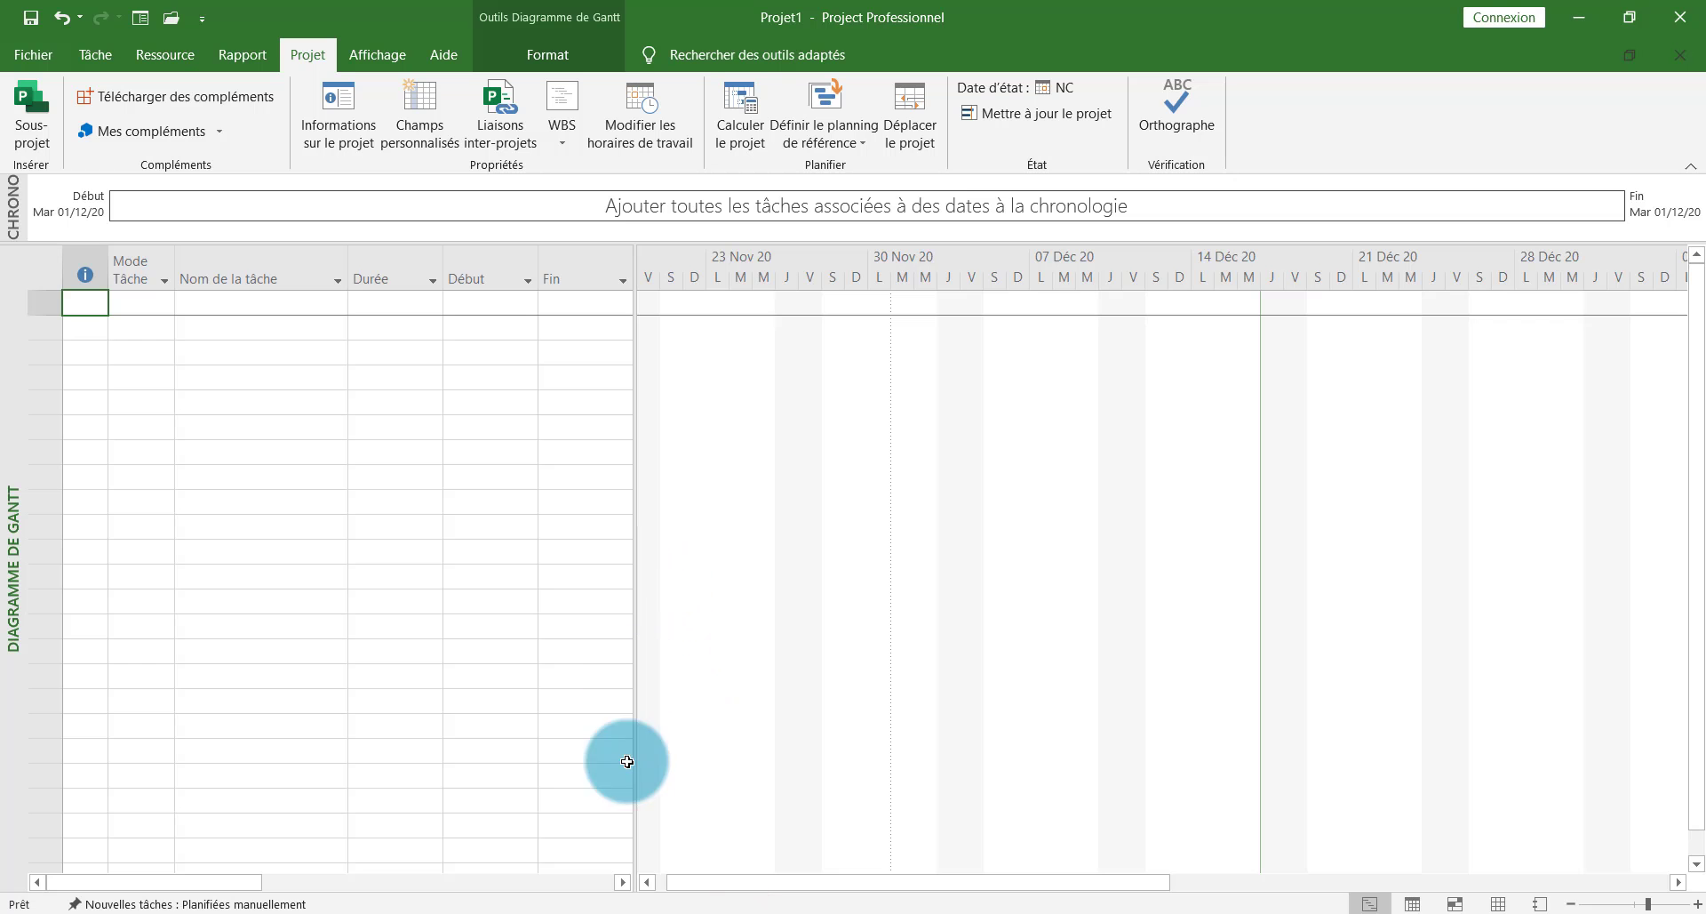
click(698, 913)
drag(1699, 306, 1675, 393)
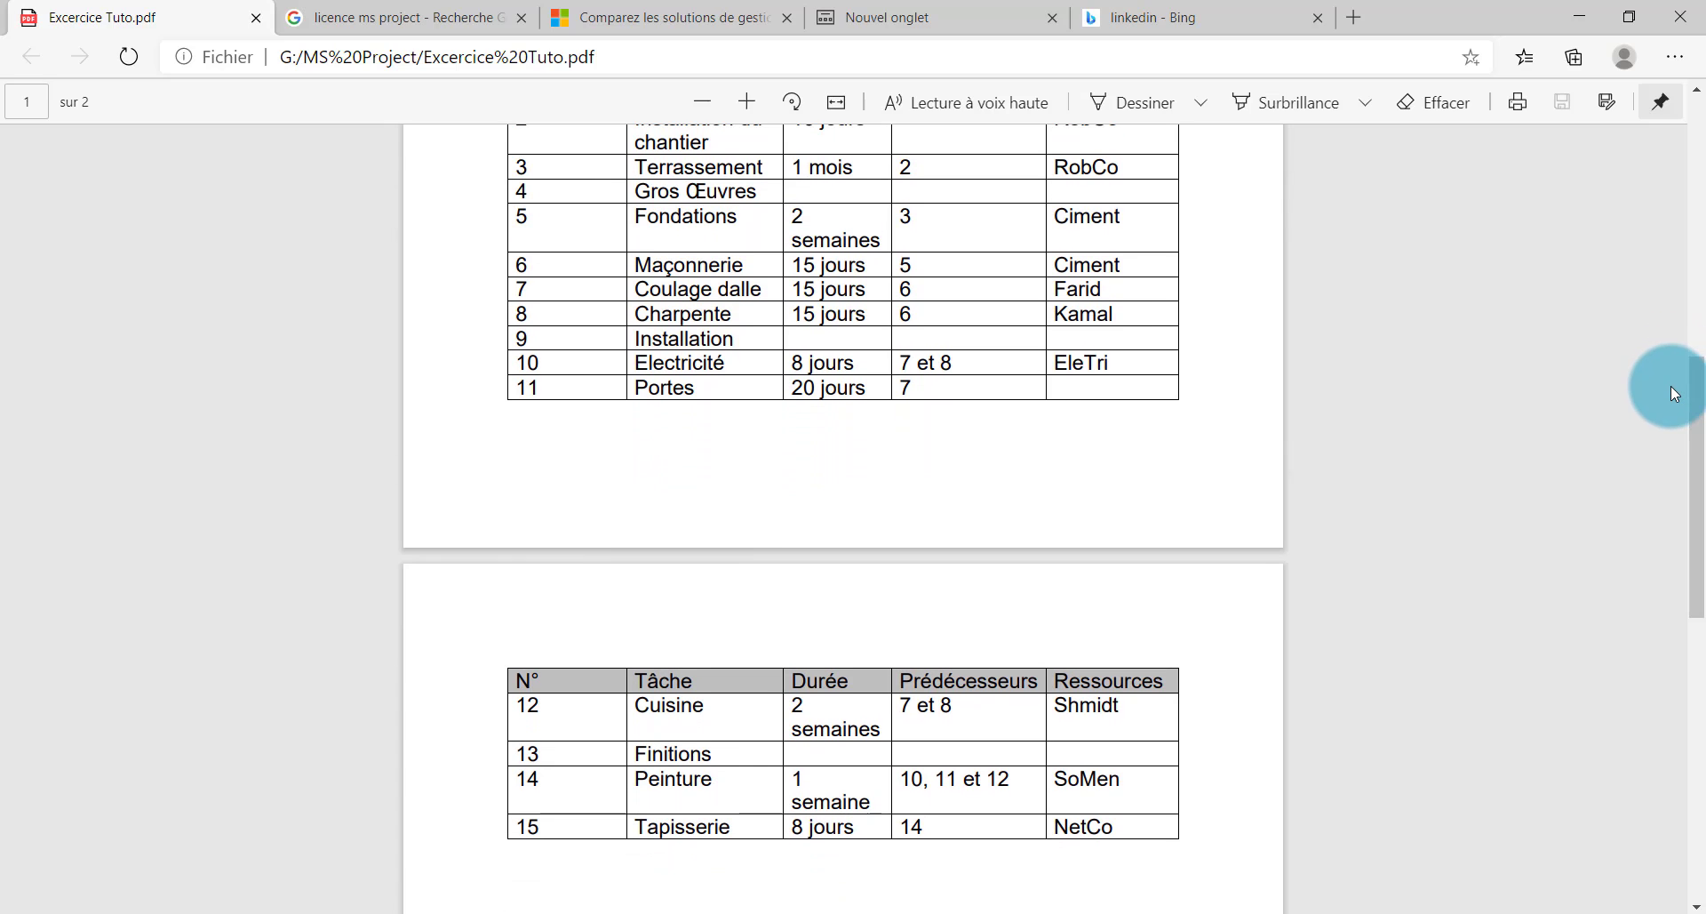
double_click(905, 831)
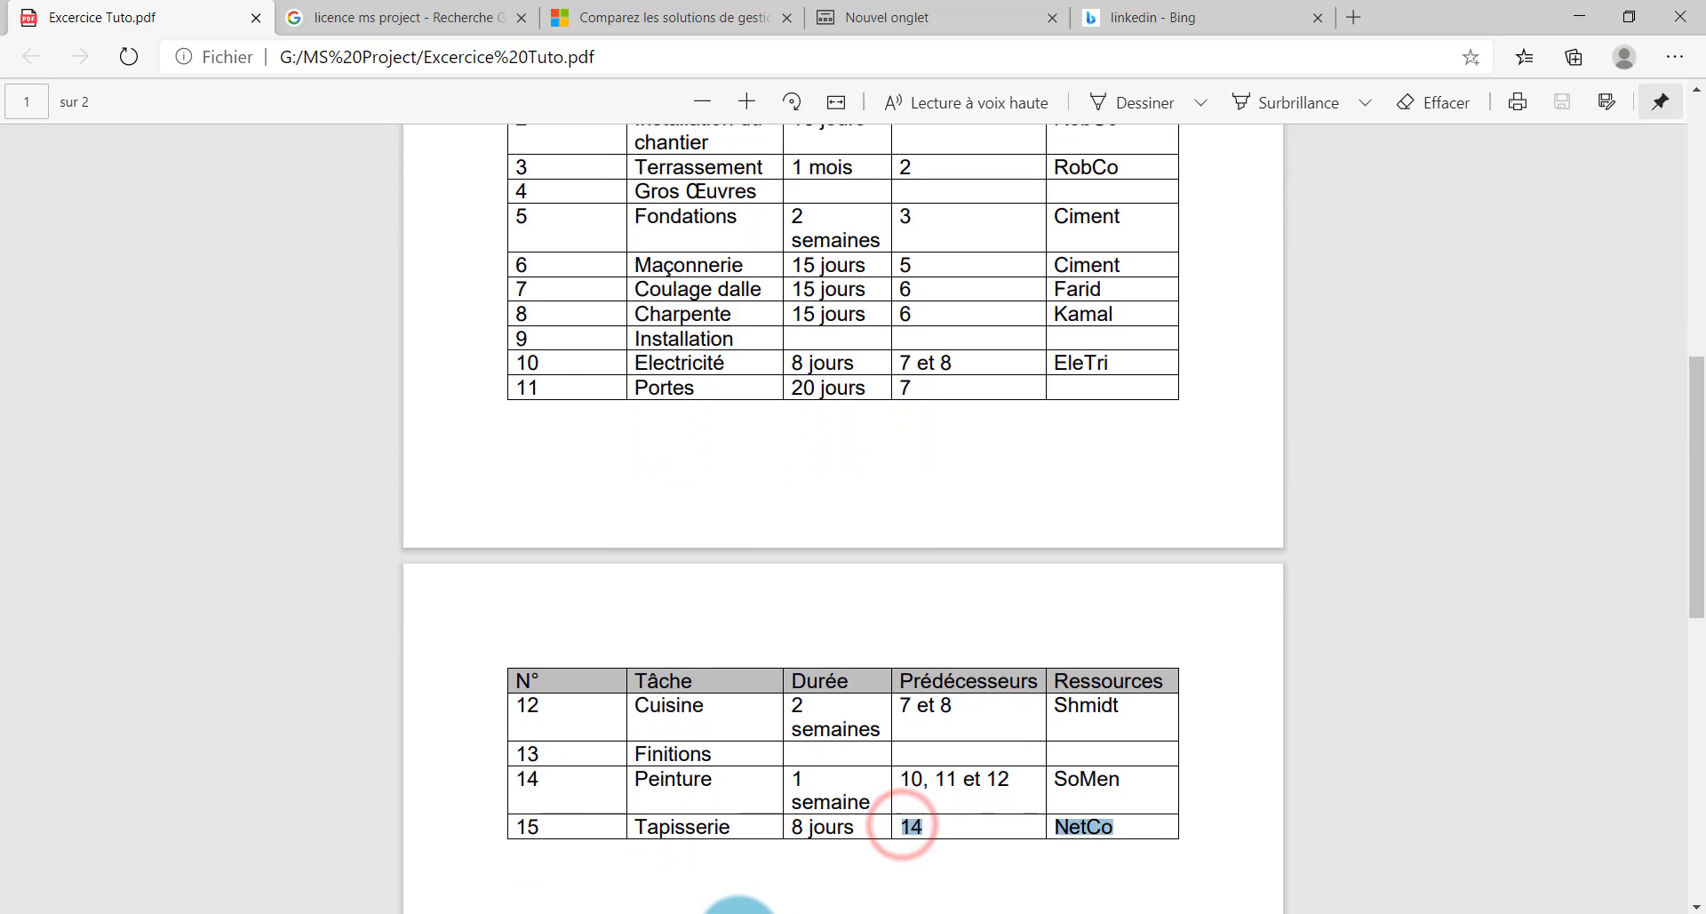
Switch to the Excel workbook and select the task names in A2:A16, from Travaux préliminaires to Tapisserie
click(689, 910)
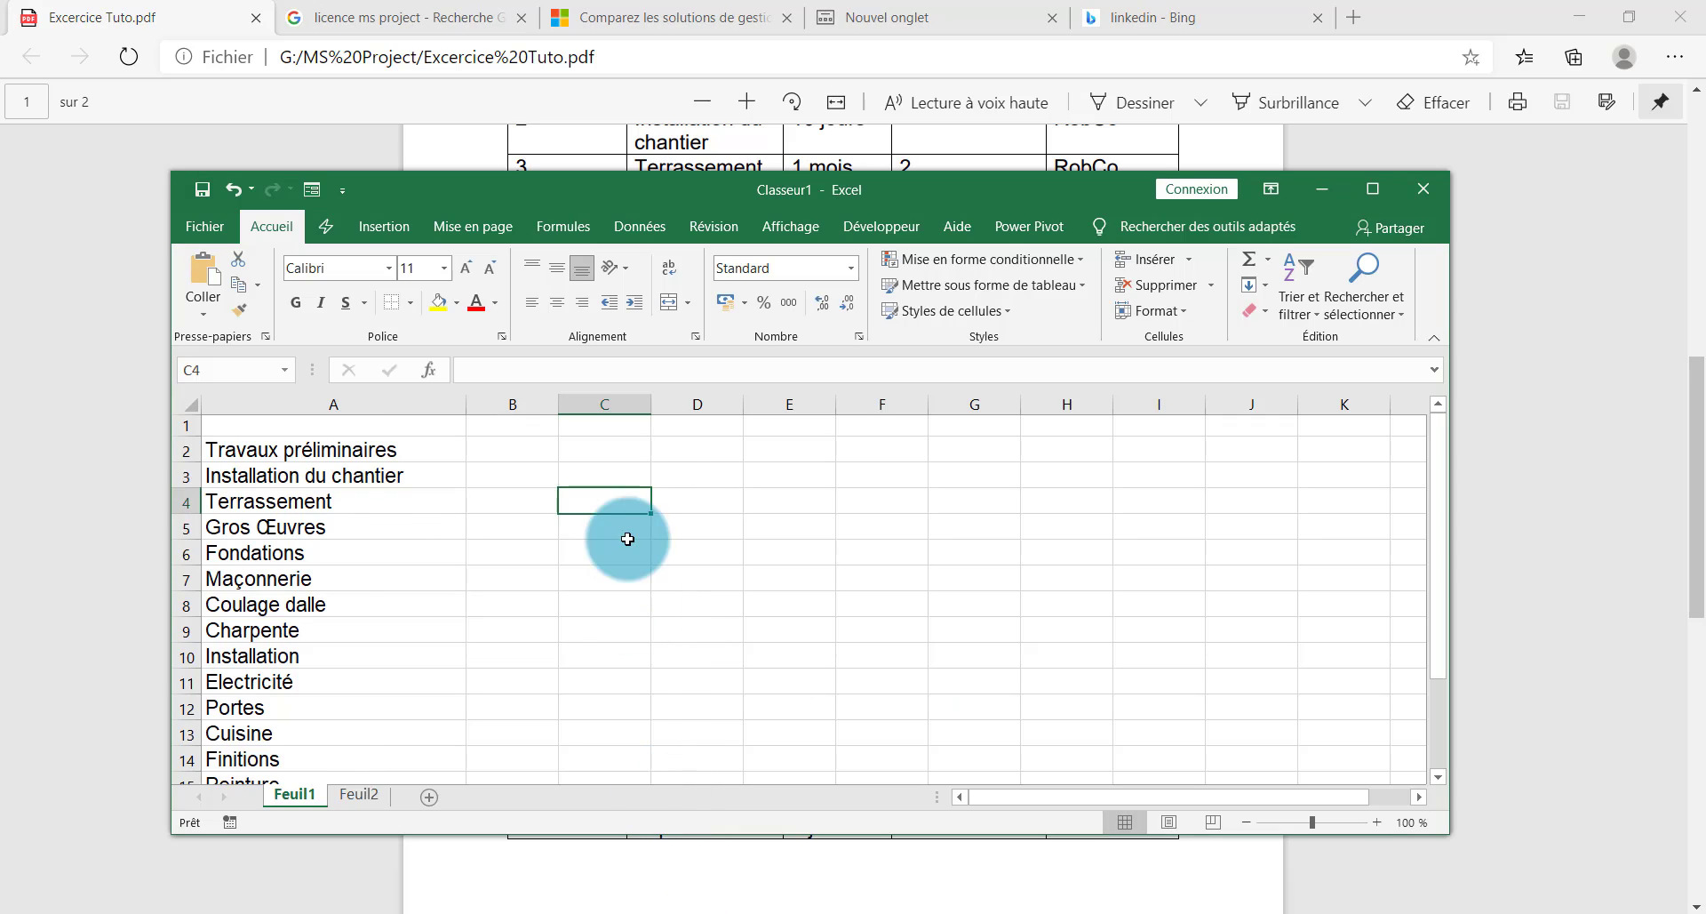
click(286, 452)
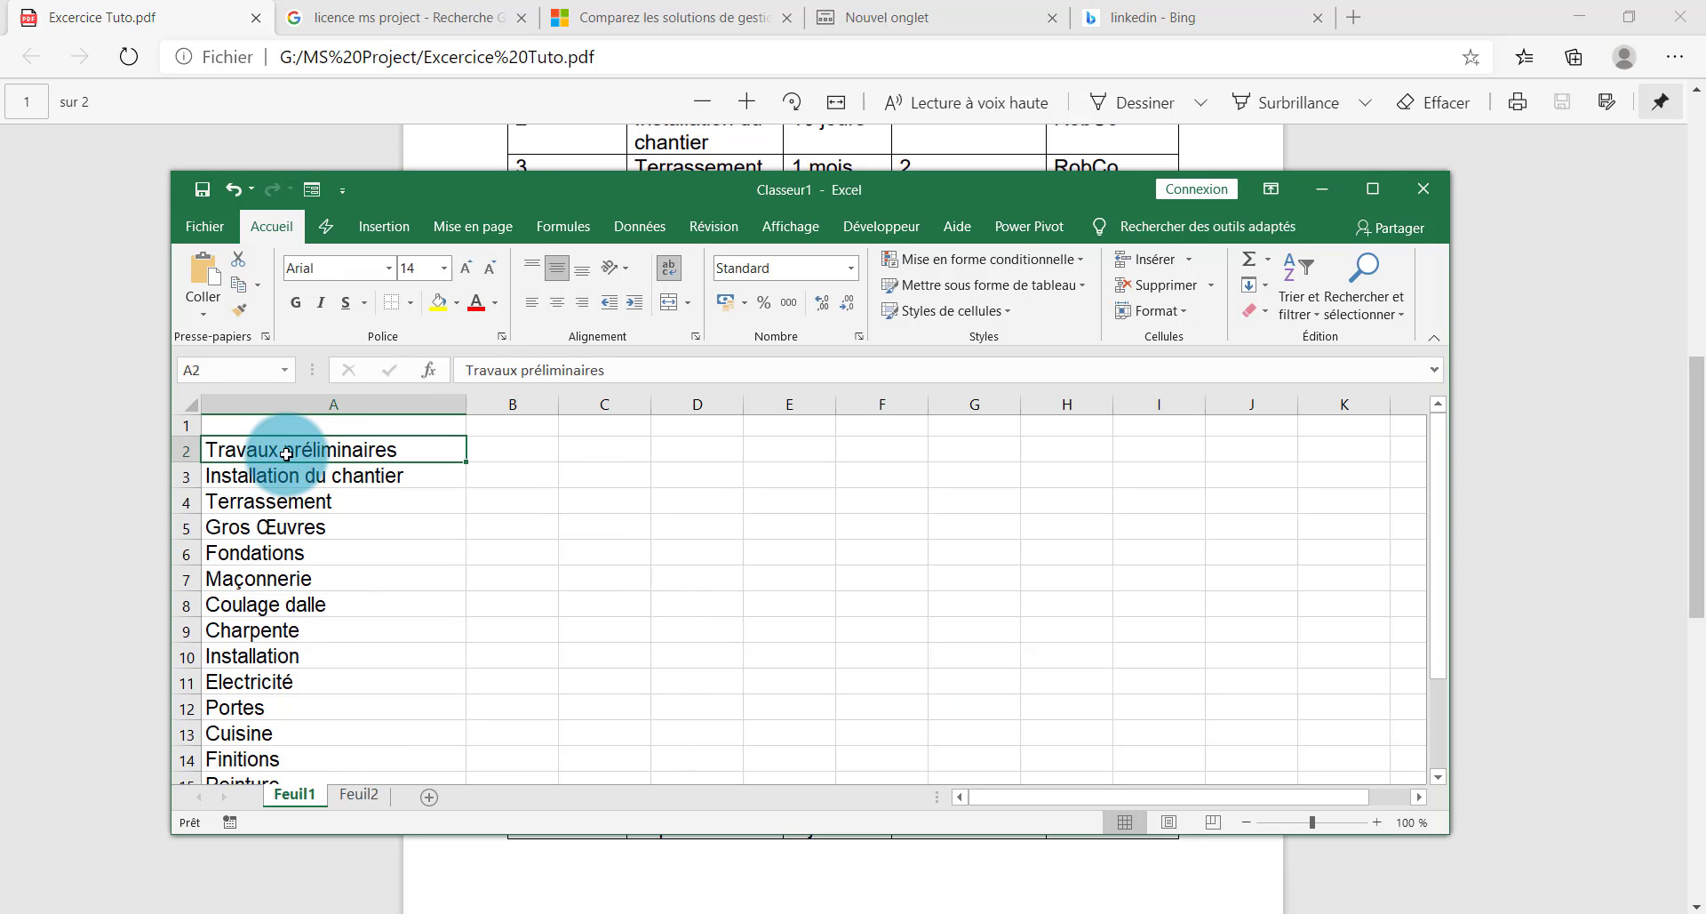
drag(286, 453, 257, 742)
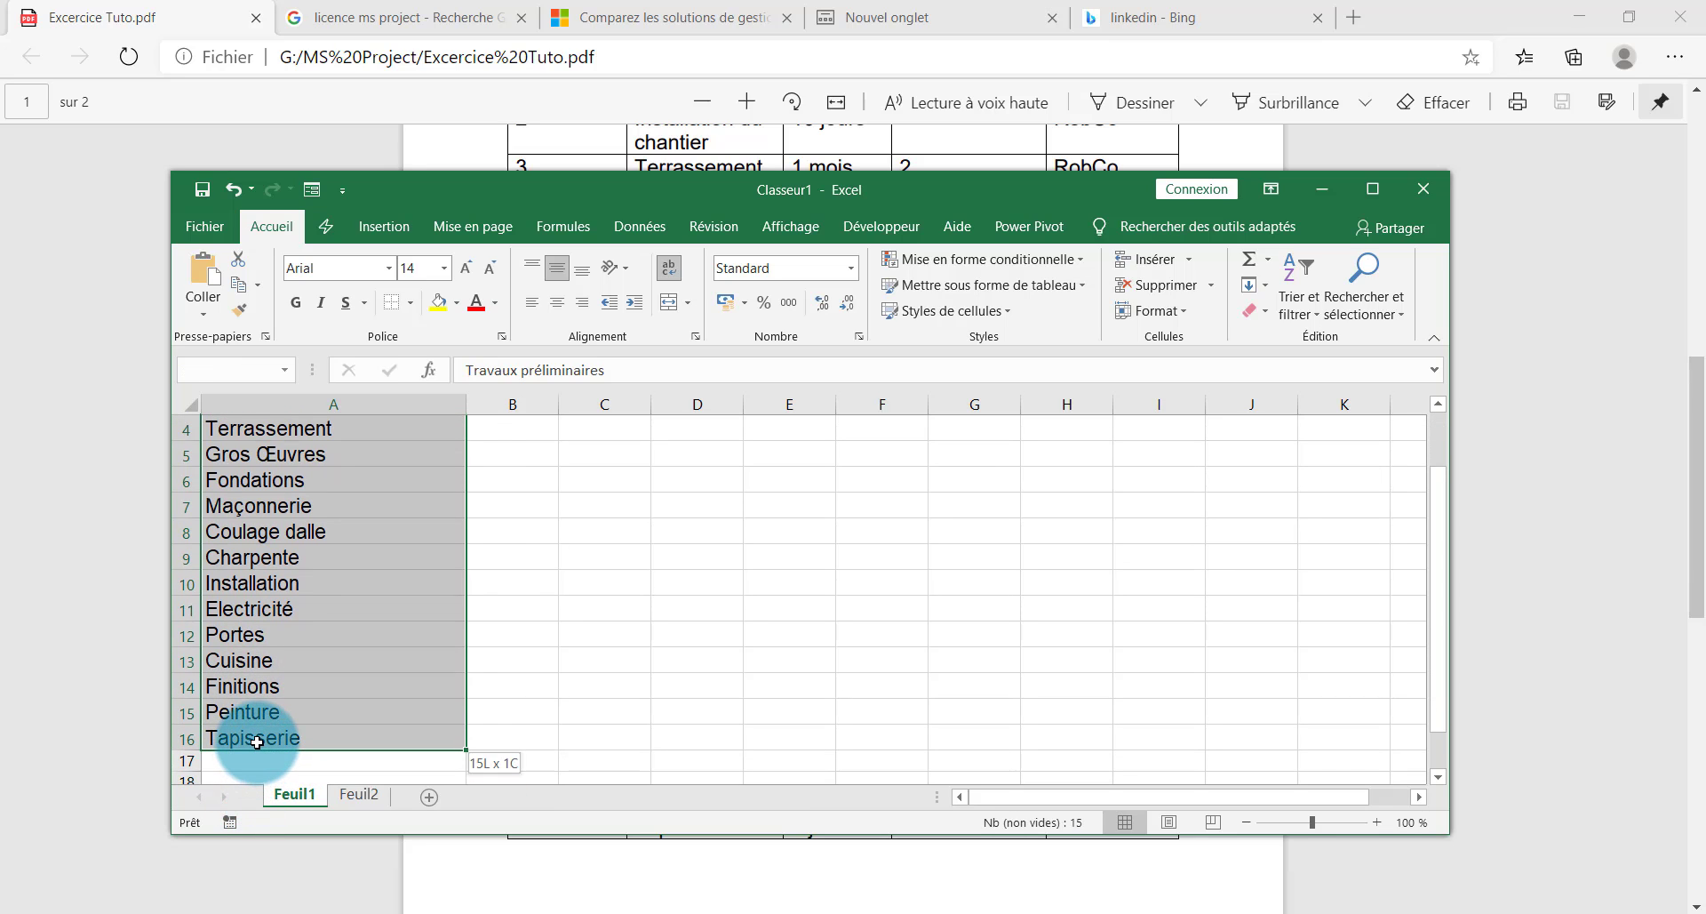
key(ctrl+c)
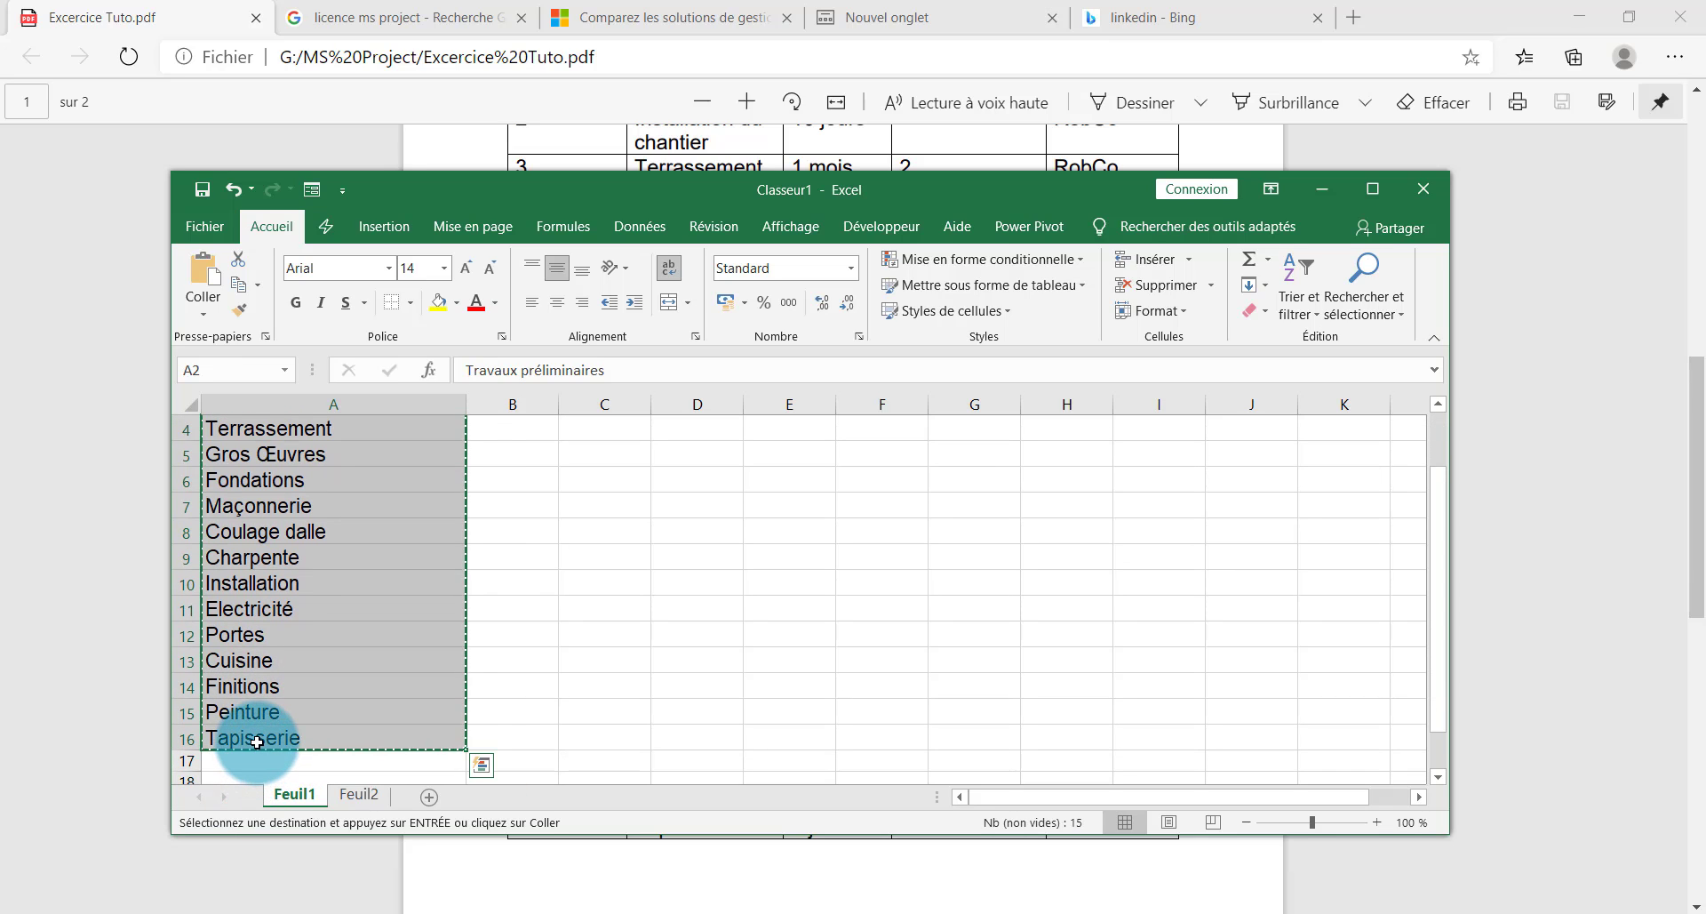
scroll(257, 742, up, 1)
key(Escape)
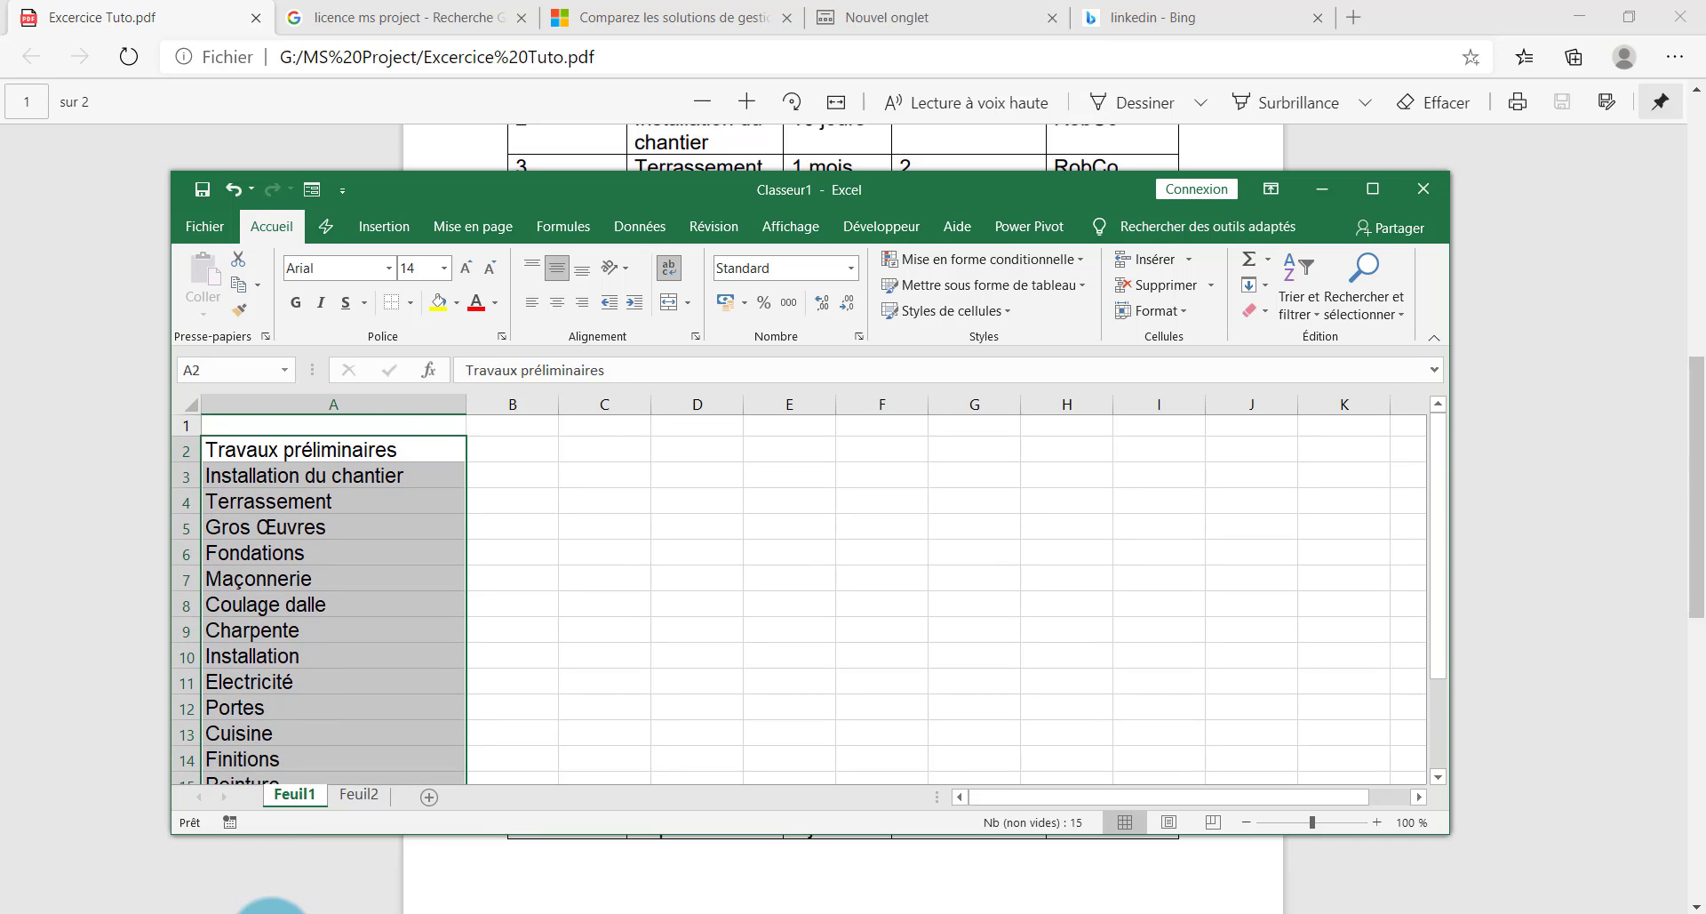
Switch to Project and view the scheduling mode options for new tasks without changing the mode
click(750, 913)
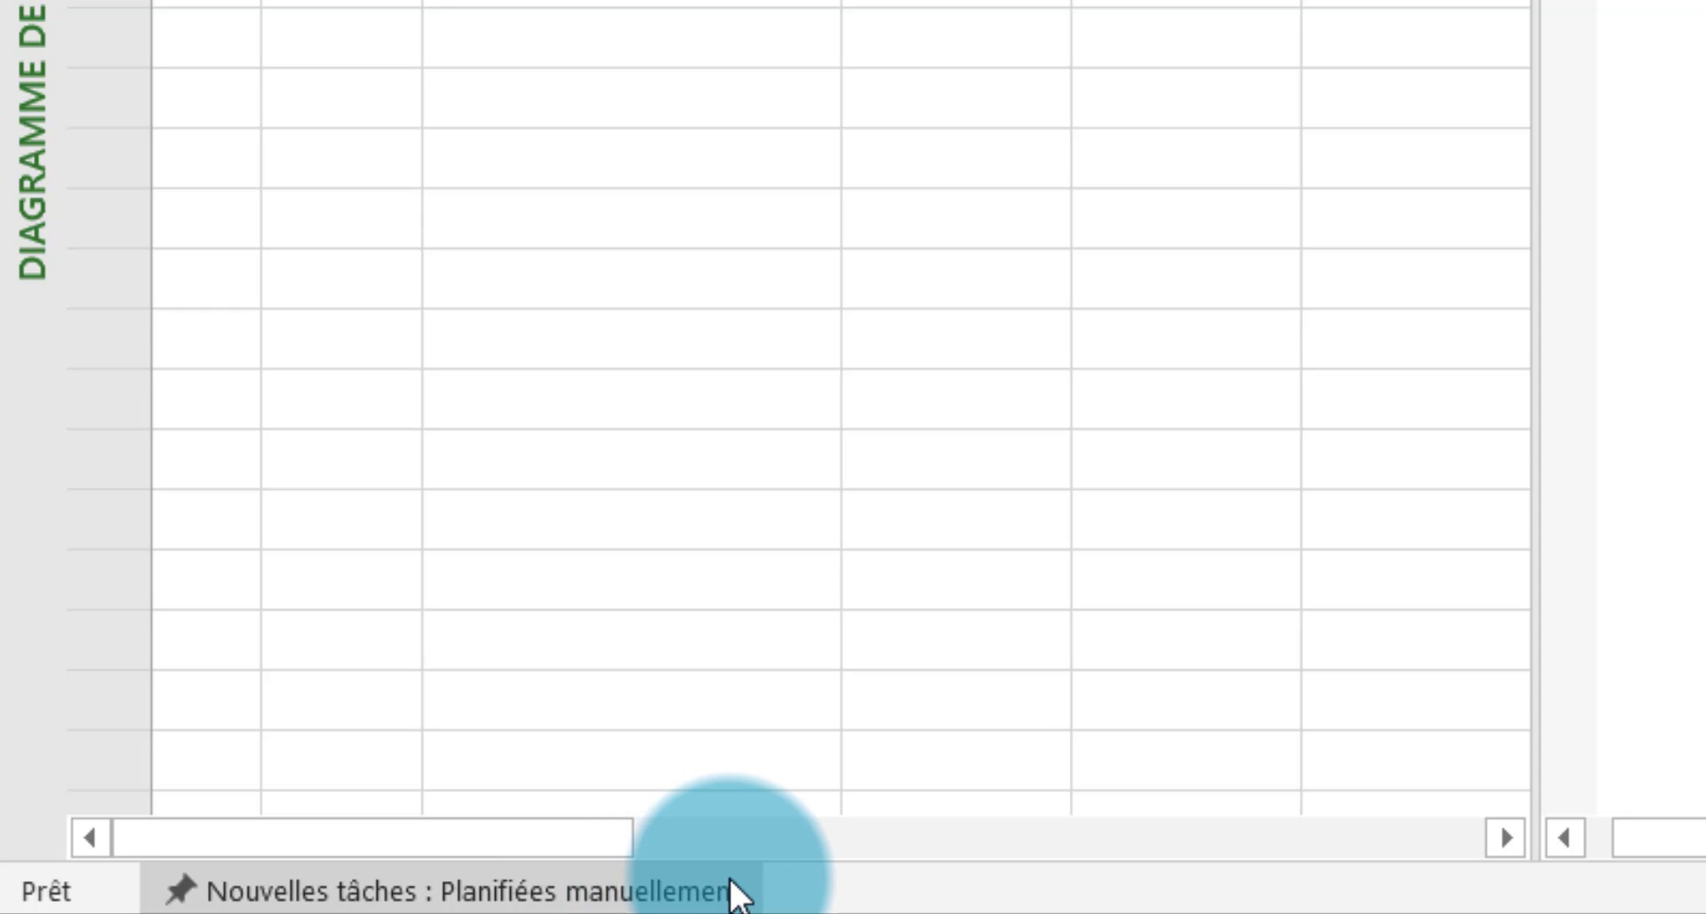
click(689, 888)
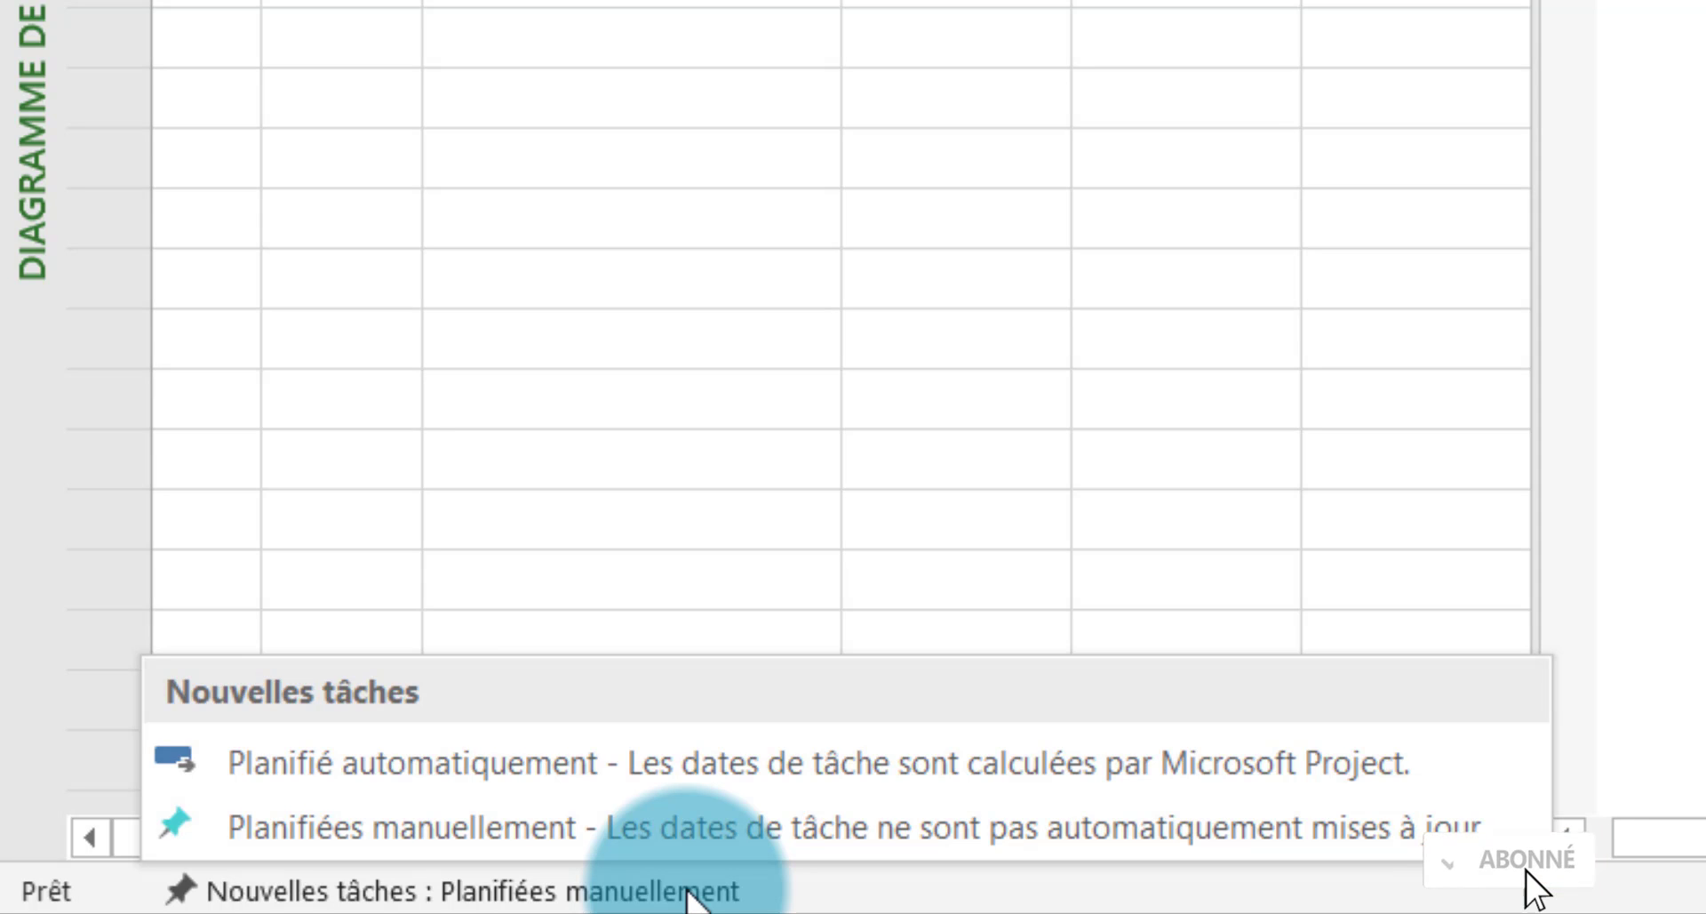
click(600, 486)
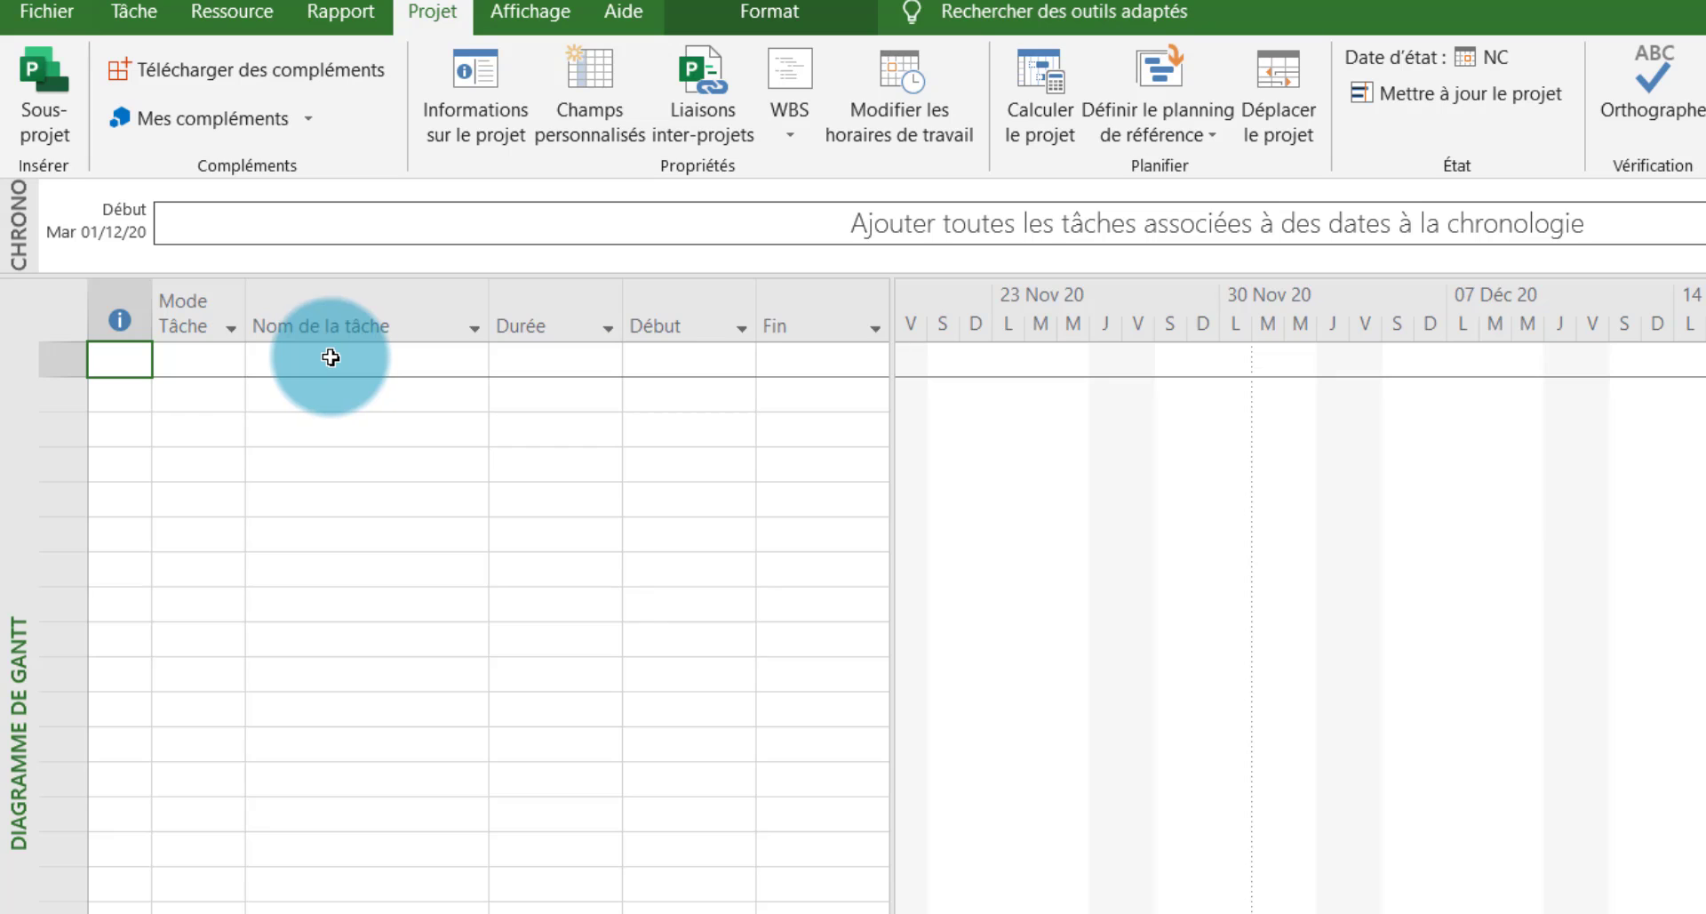
Add a manually scheduled task named A in the first row and check its duration, start and finish cells
click(330, 356)
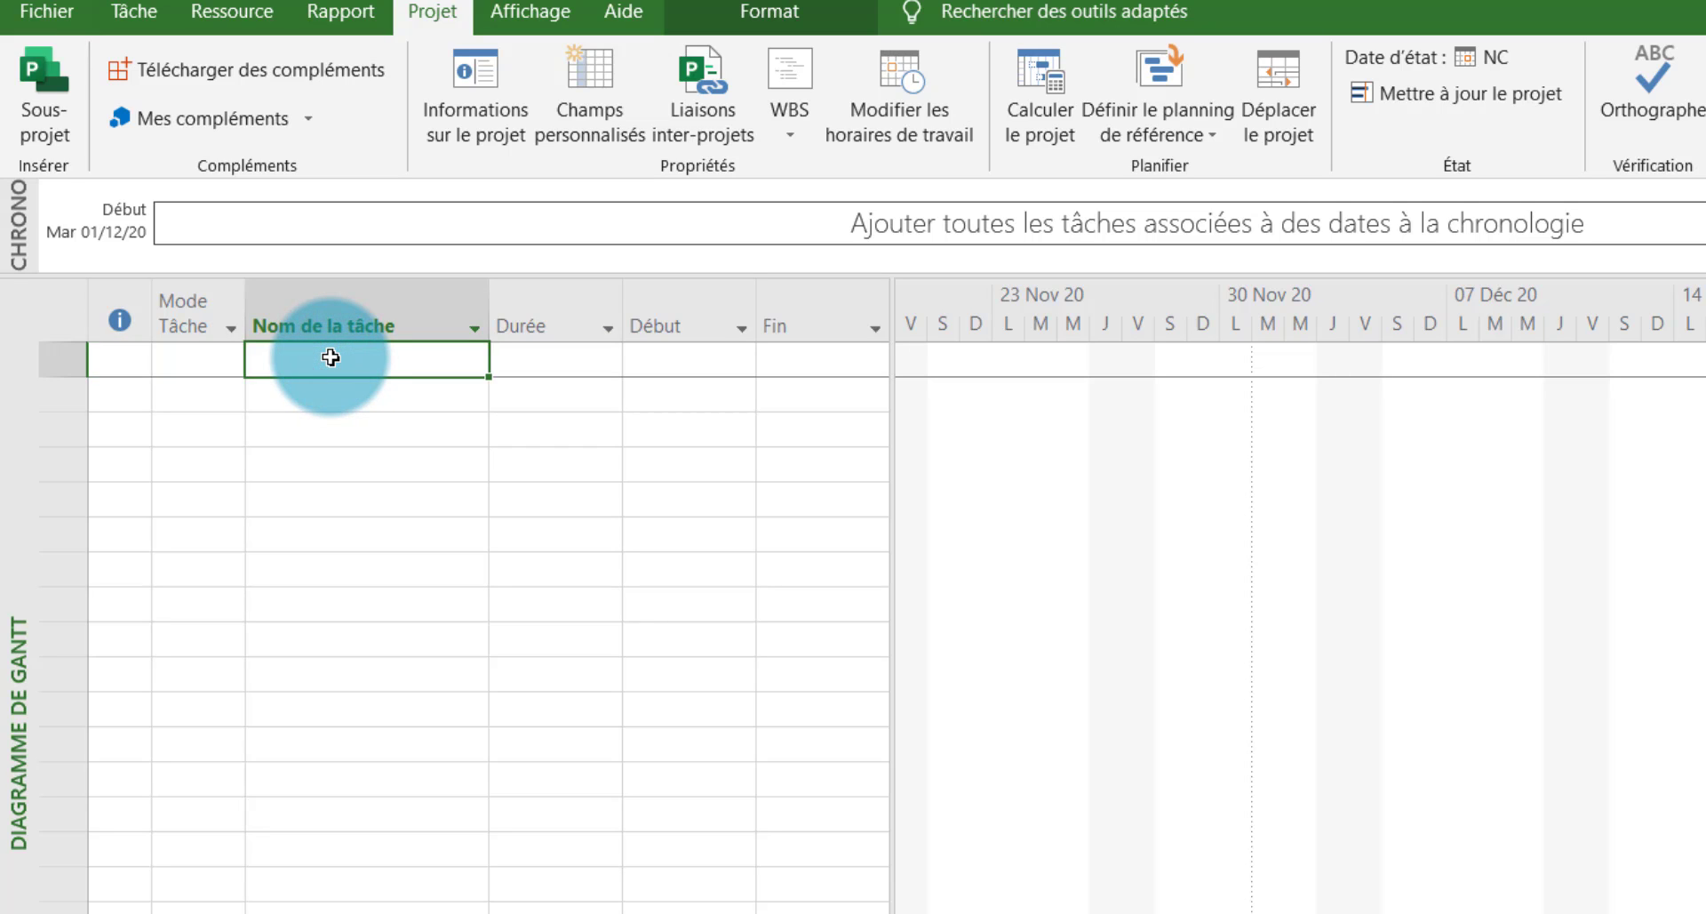
text(A)
key(Return)
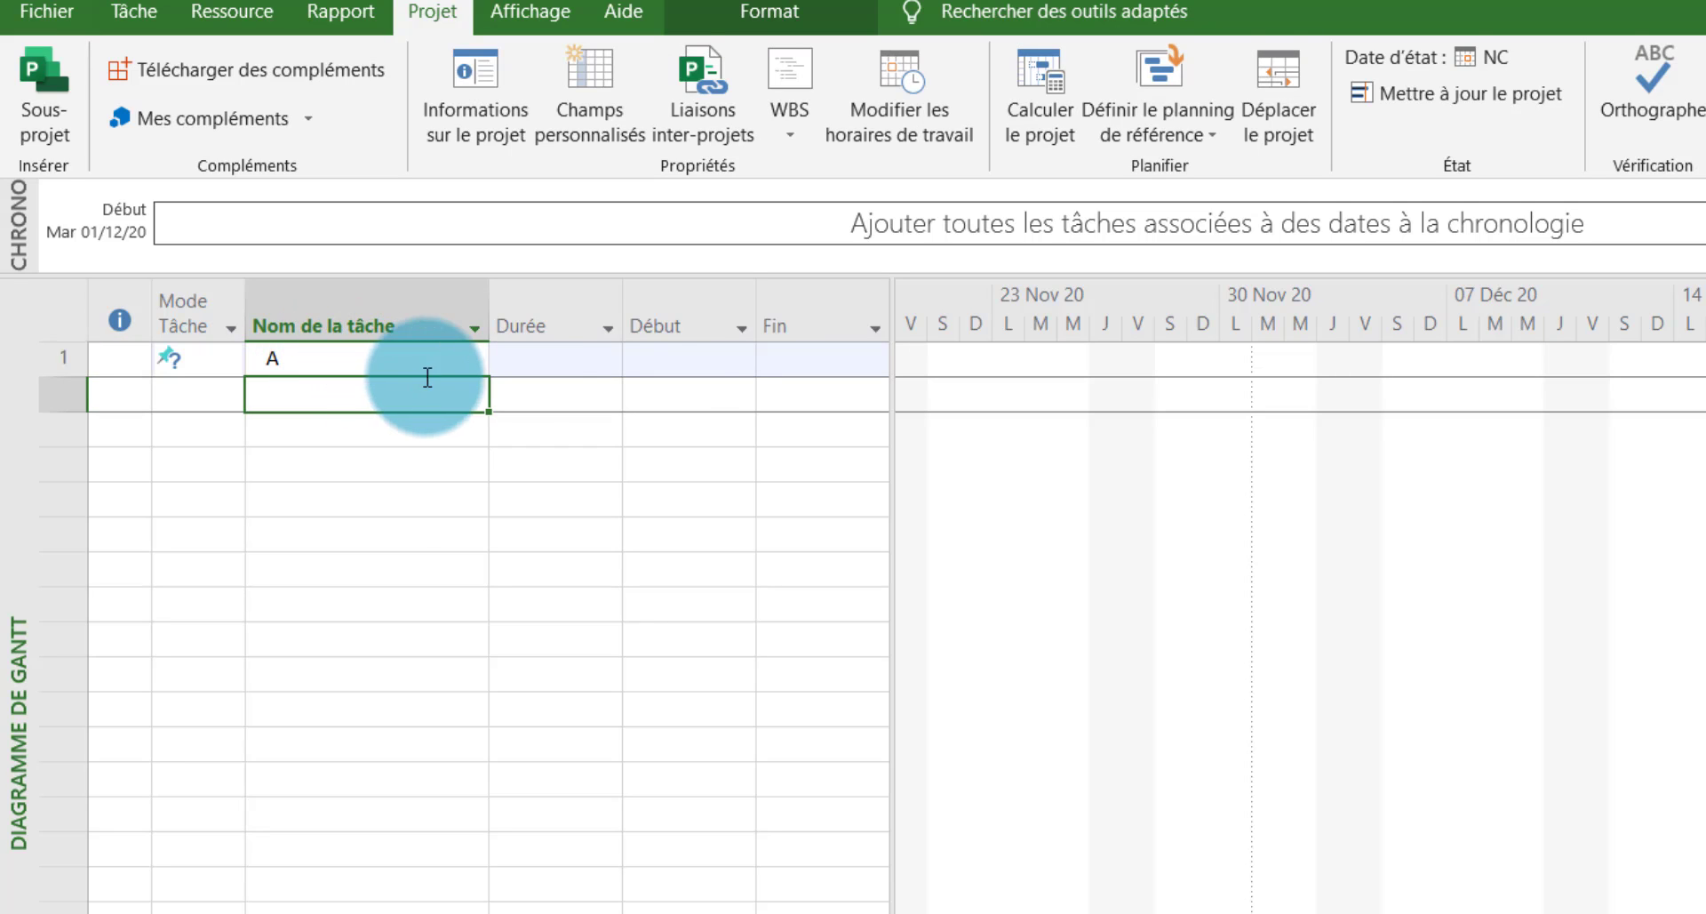
click(537, 358)
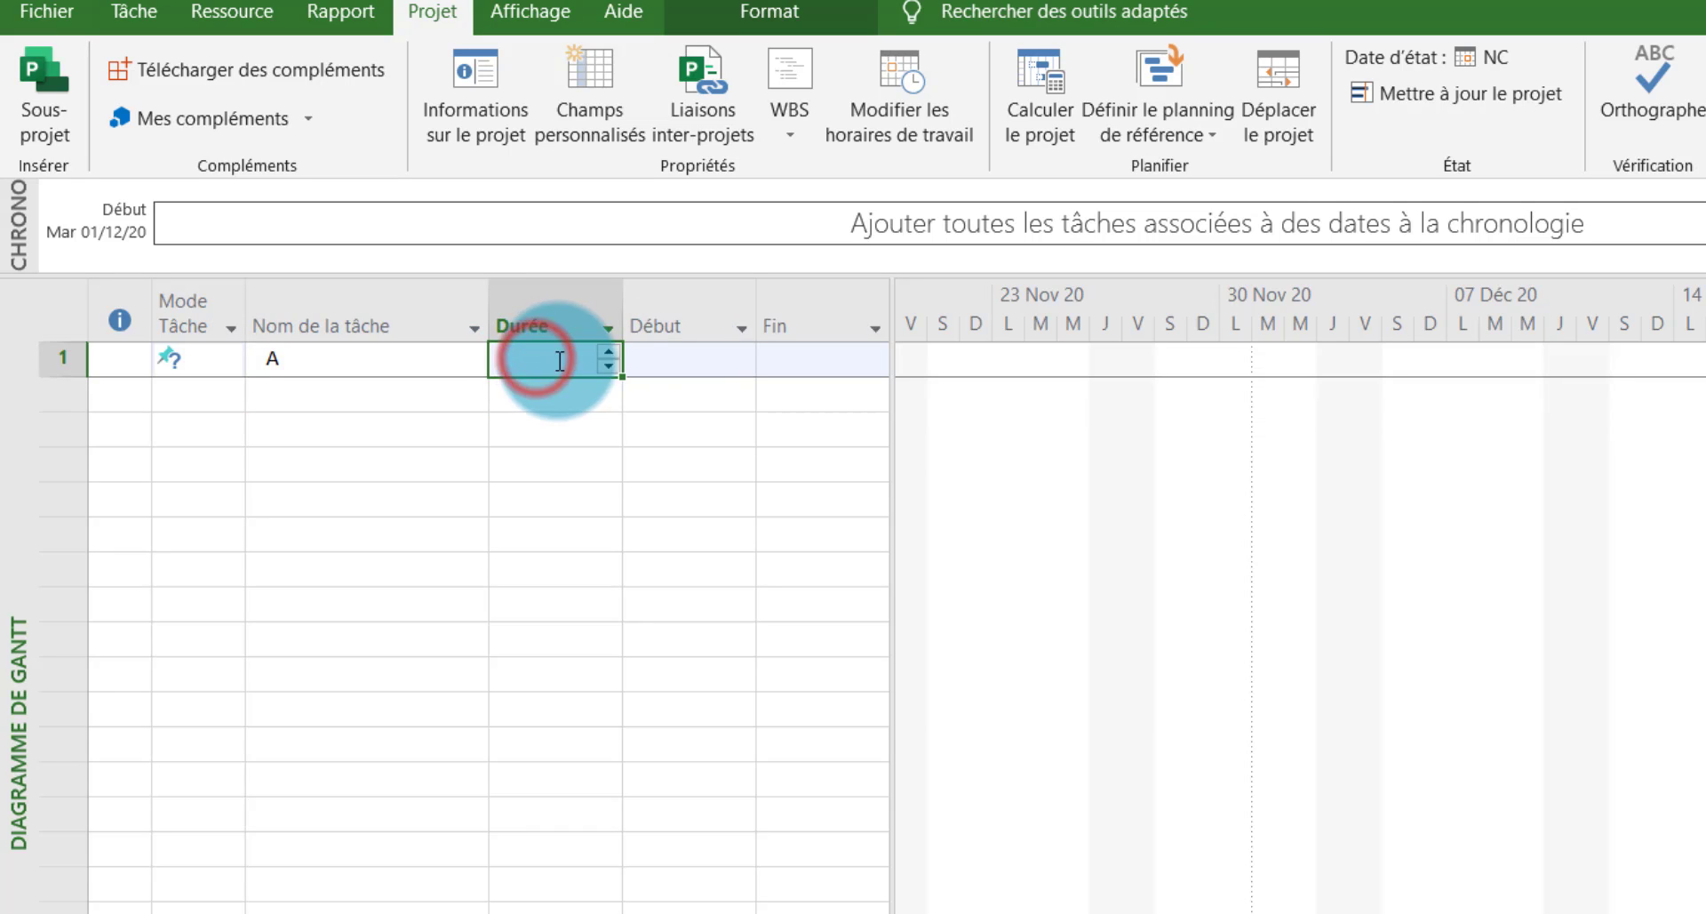
click(707, 363)
click(831, 360)
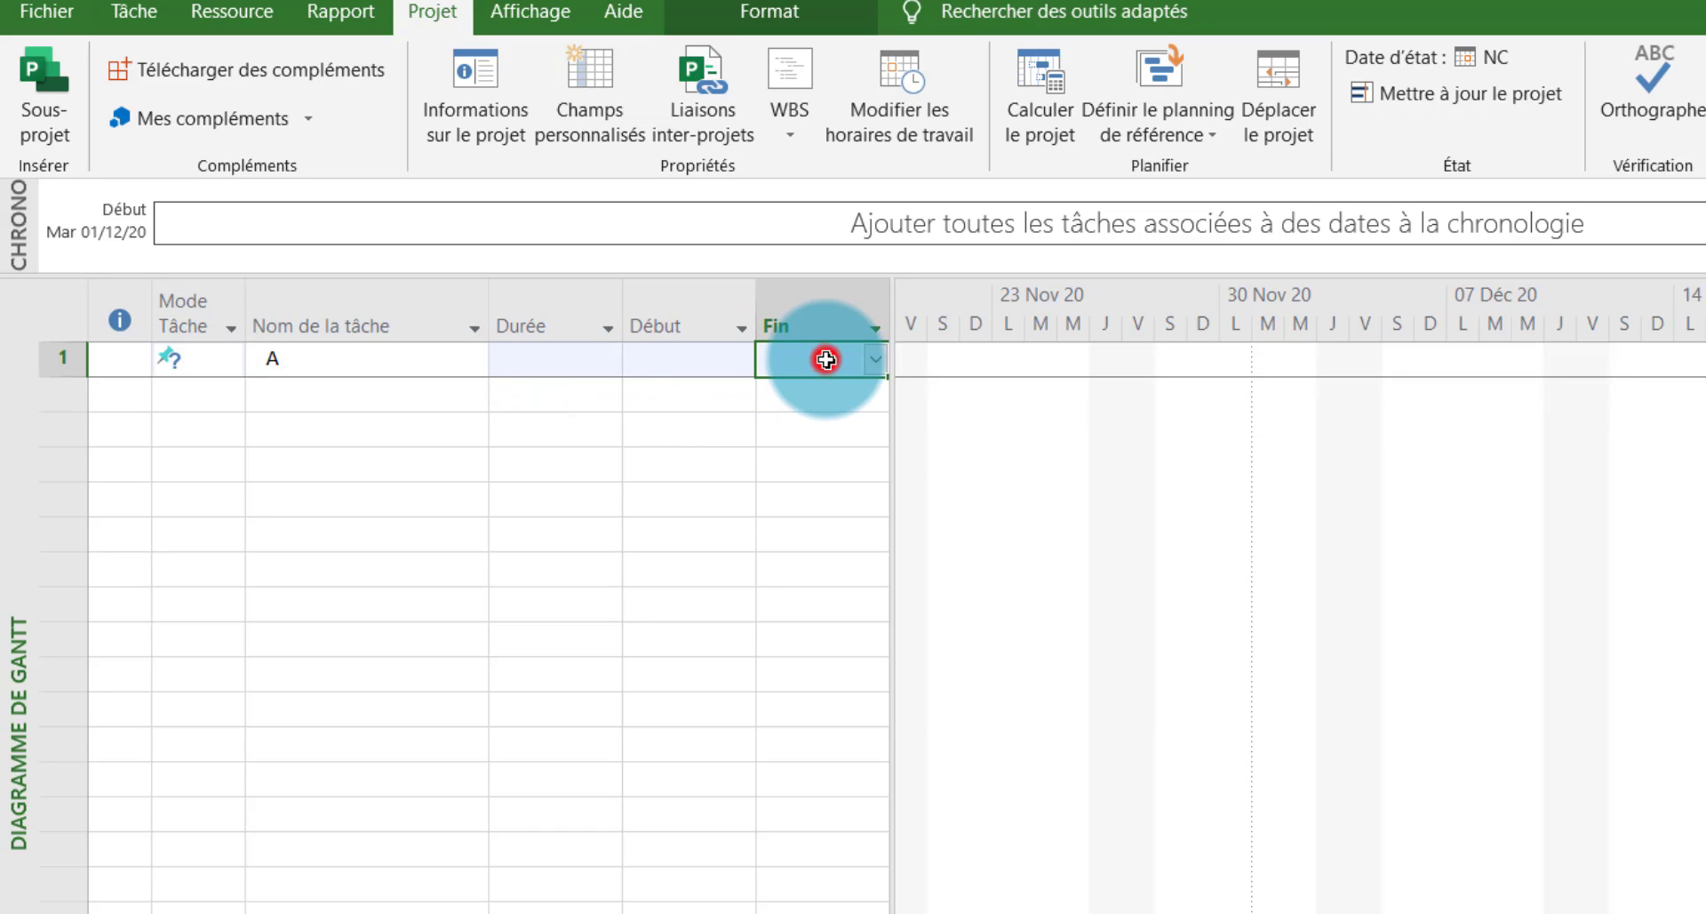
Add a task named B in the second row with mode Planifié automatiquement and check its duration, start and finish cells
click(221, 394)
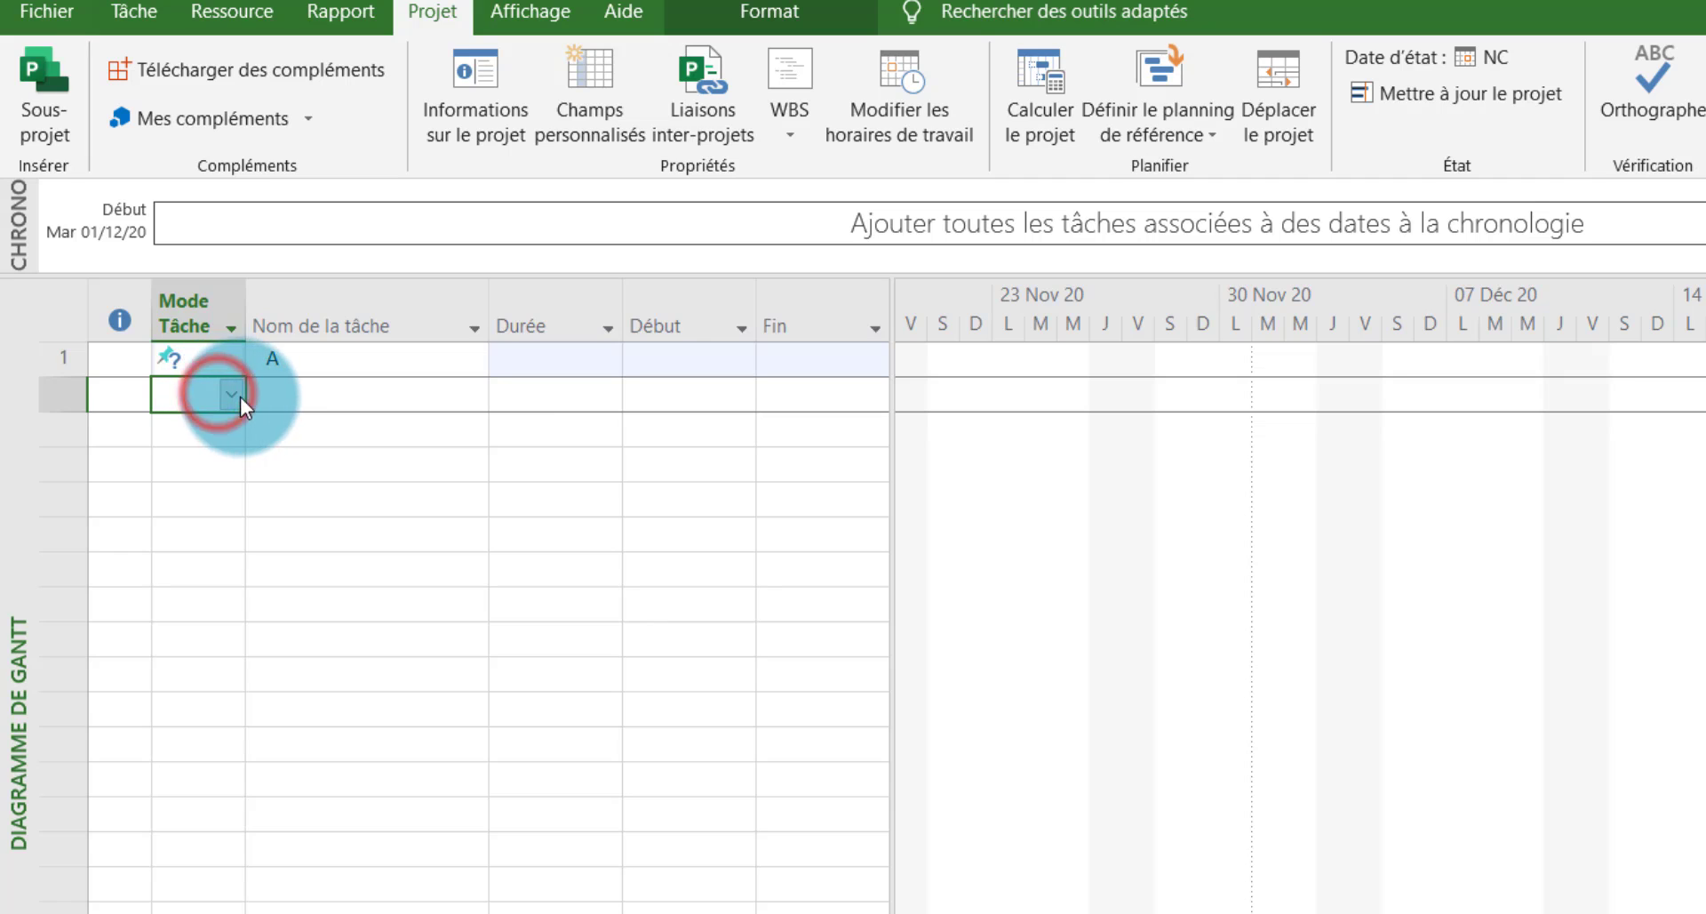
click(236, 393)
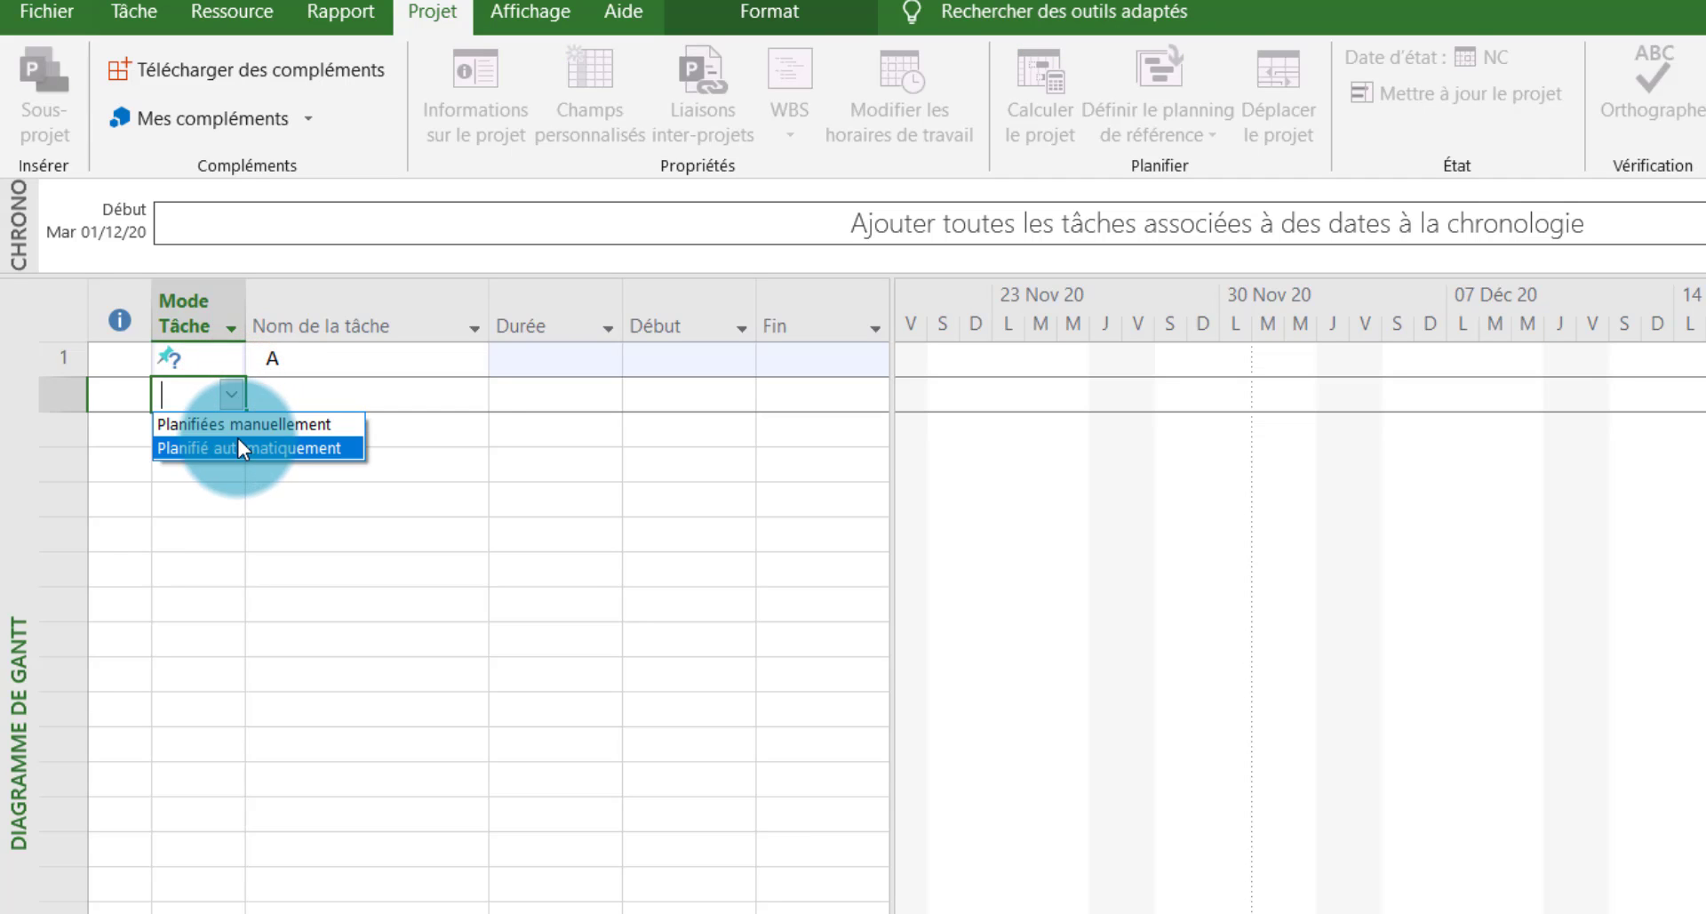
click(236, 436)
click(351, 397)
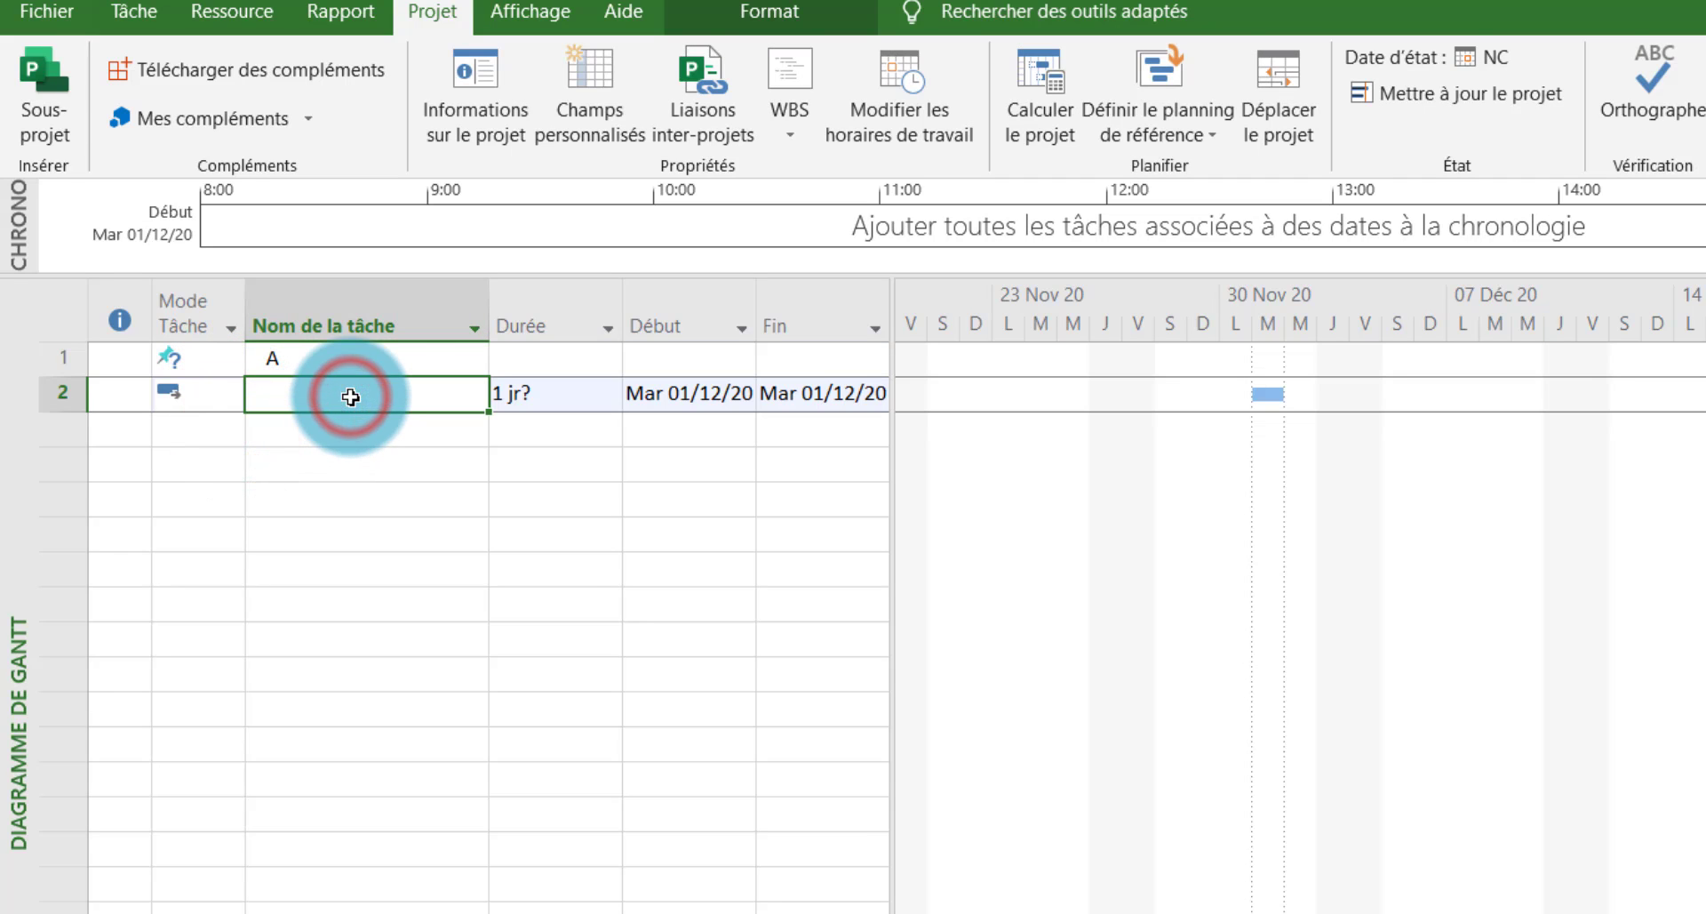
key(Return)
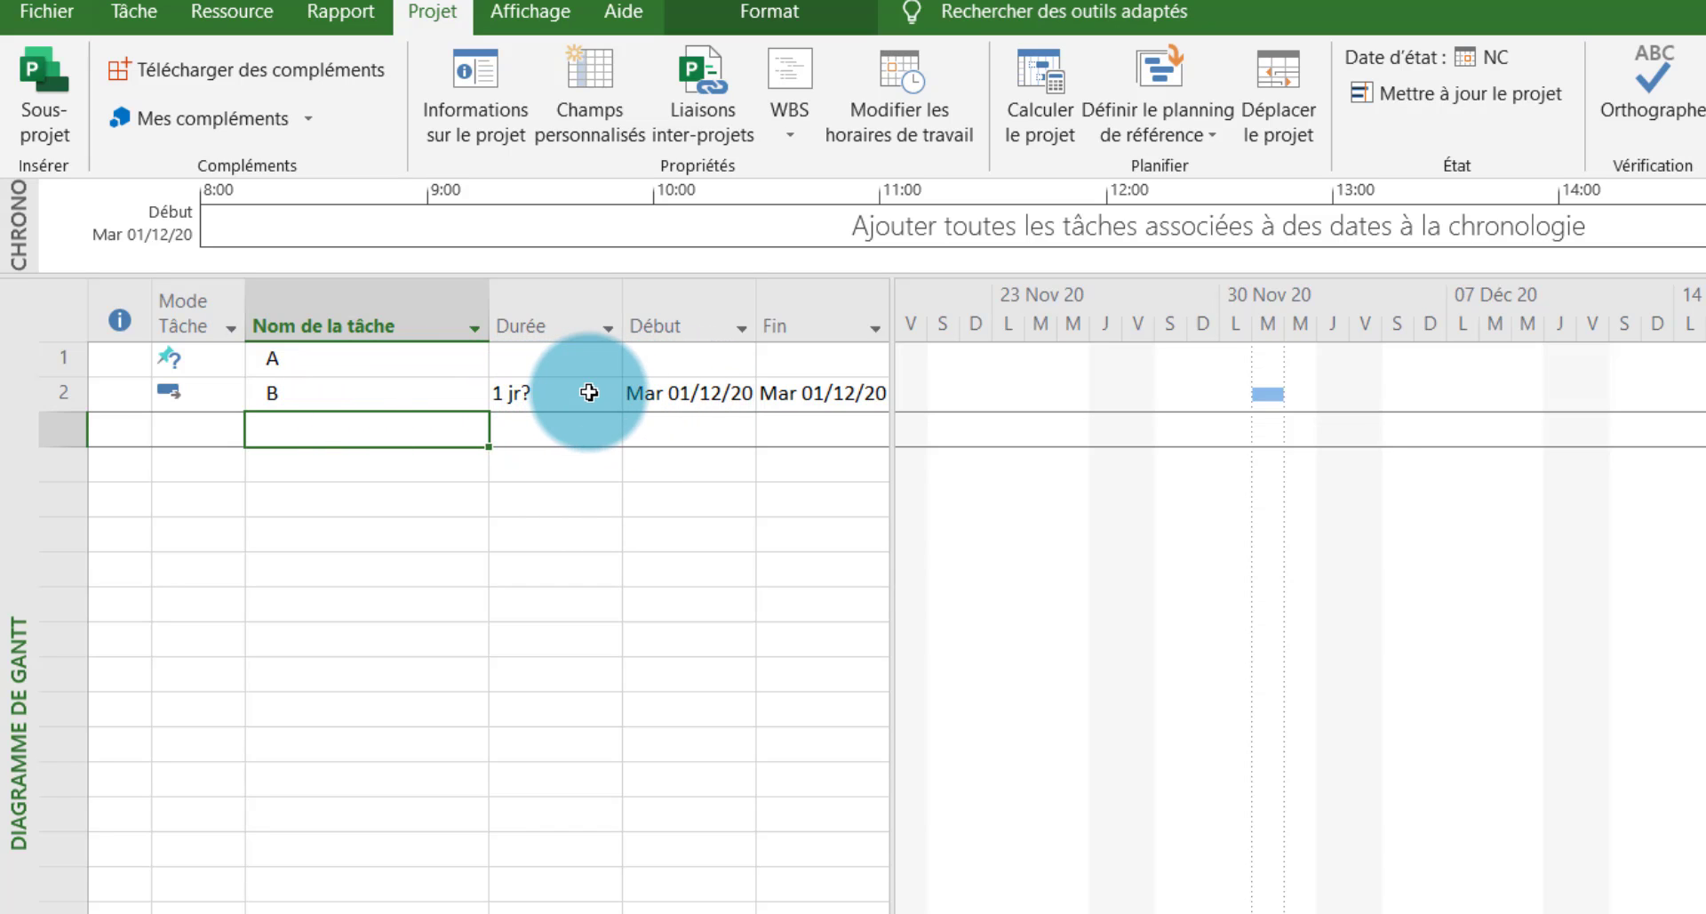
click(562, 391)
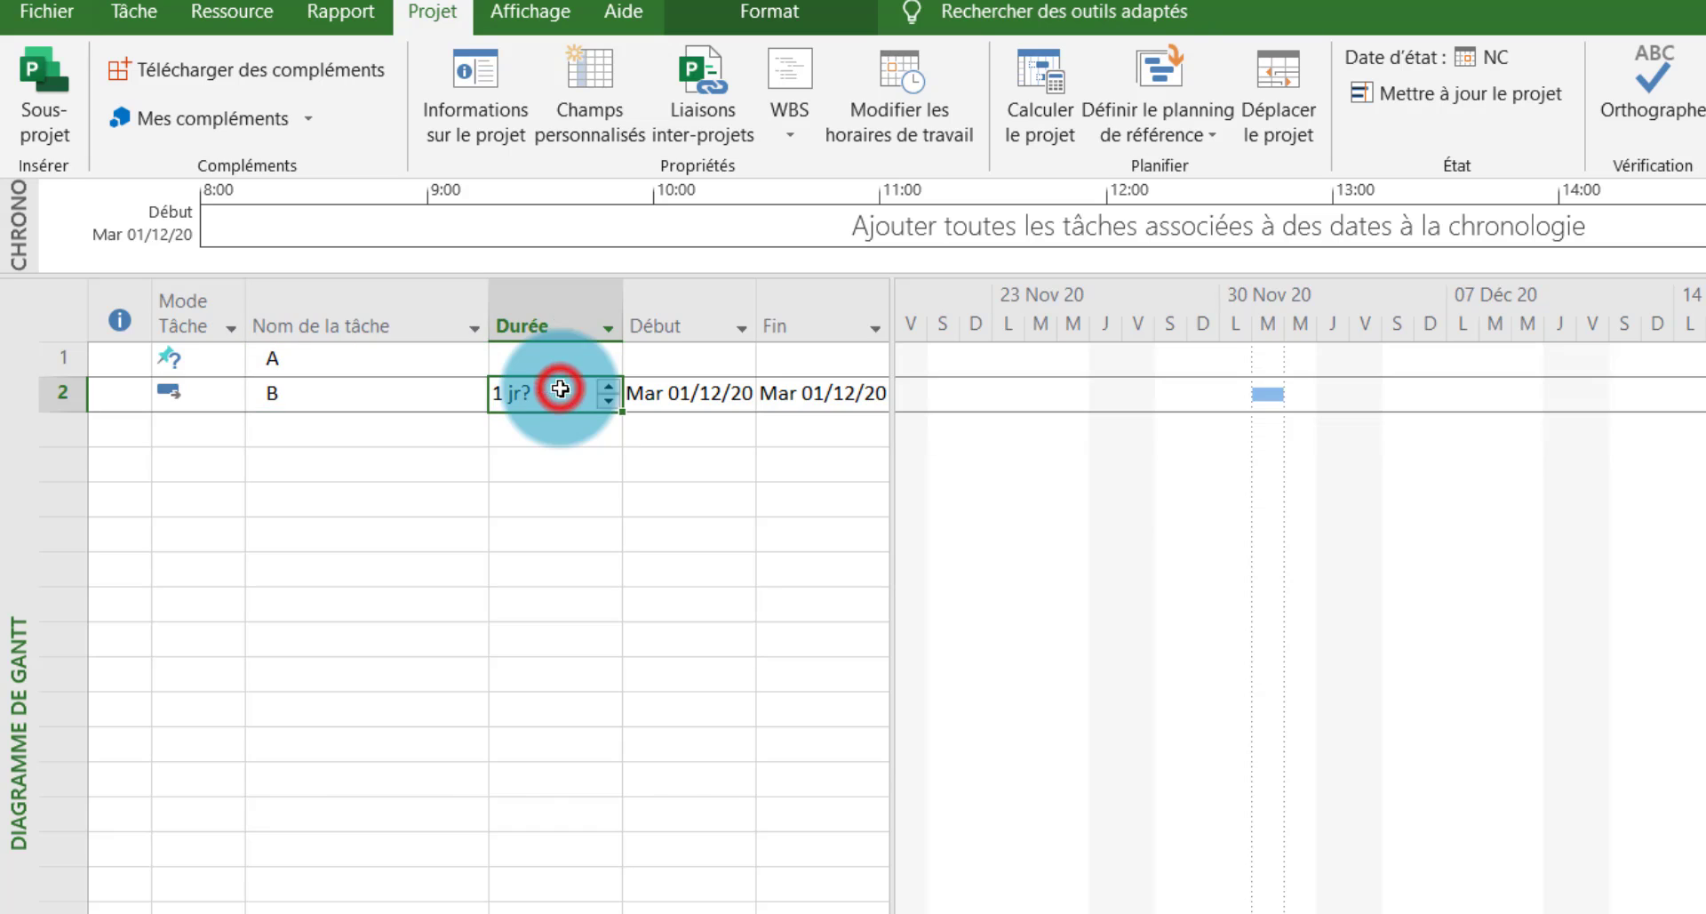
click(708, 408)
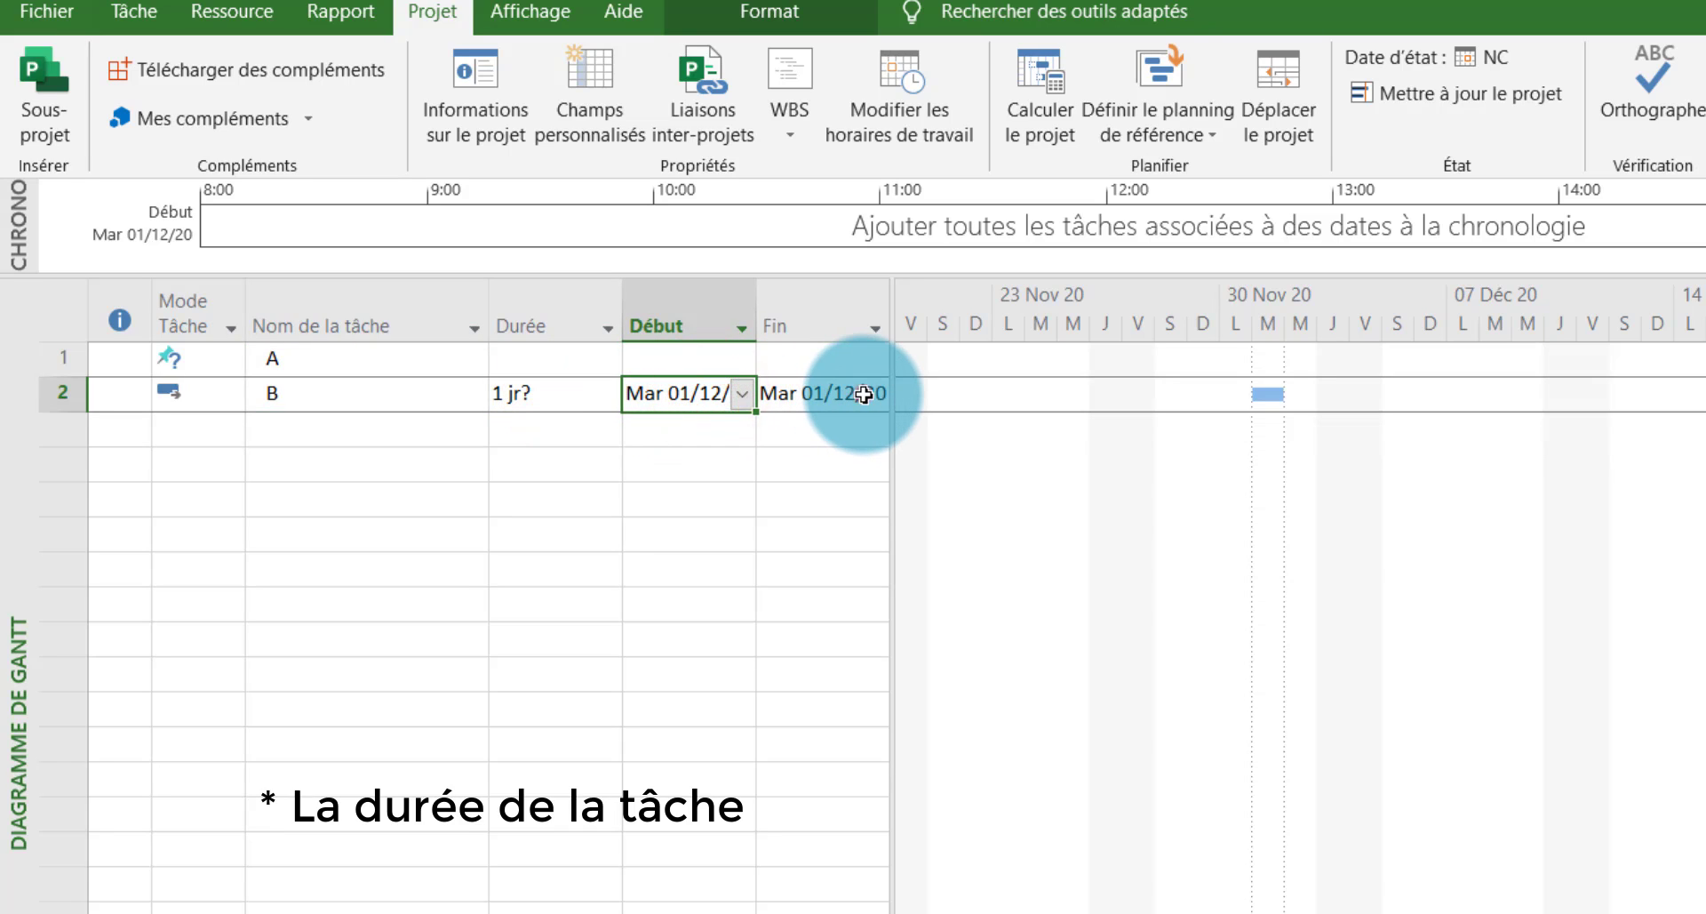
click(864, 394)
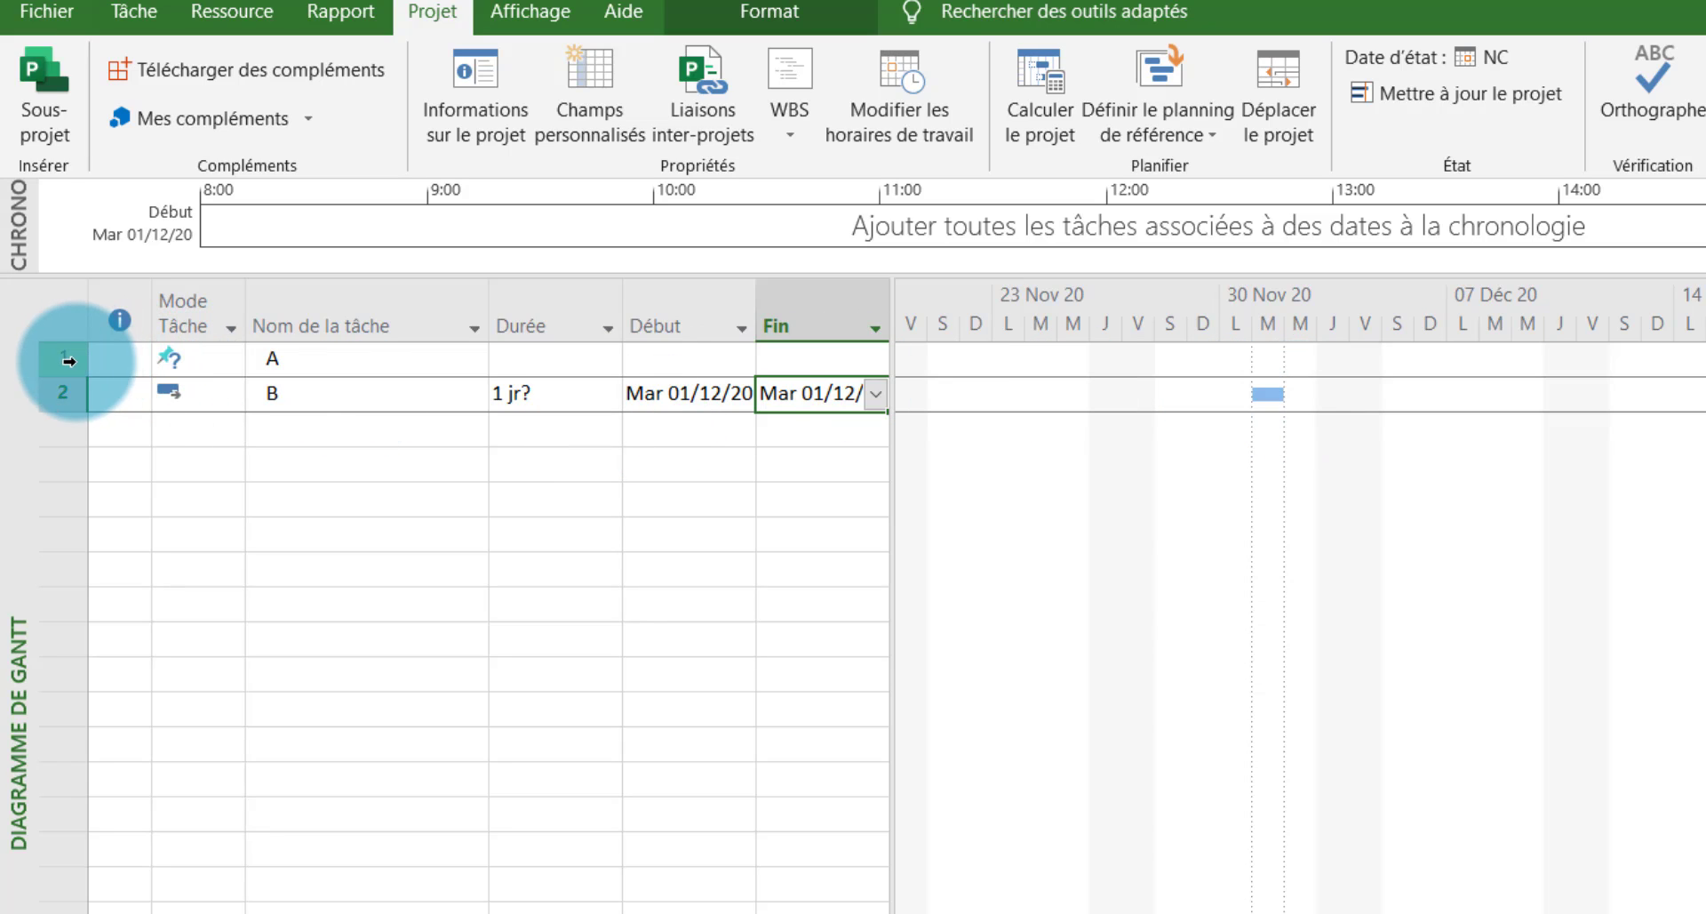
Delete the sample tasks A and B from the task table
drag(62, 360, 60, 440)
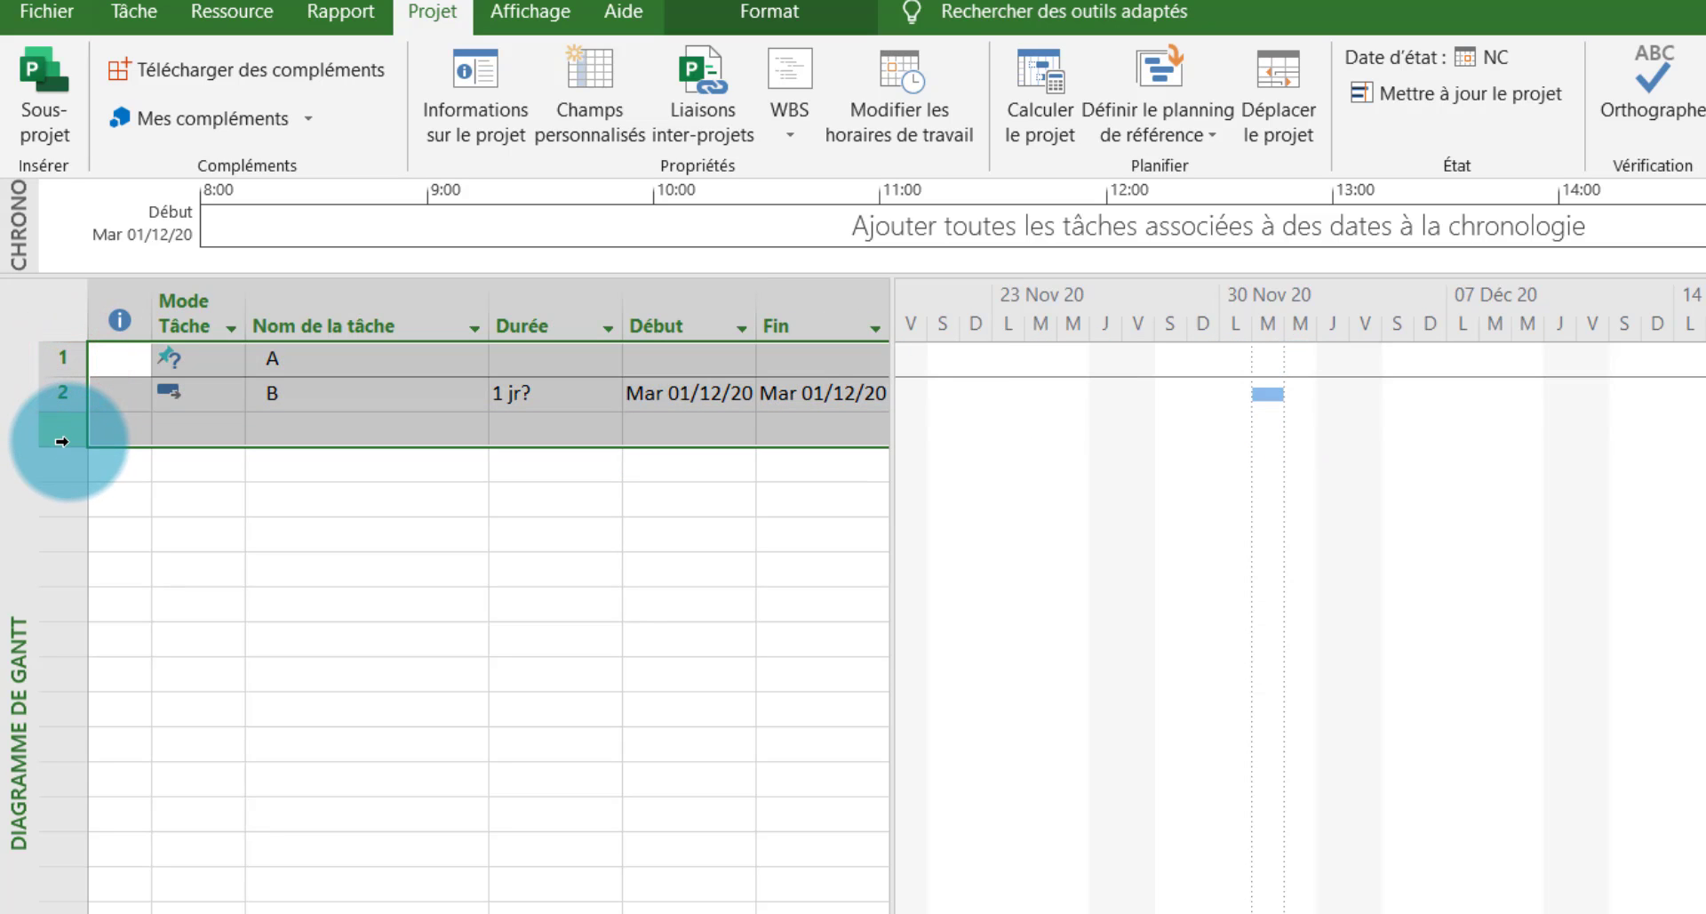
key(Delete)
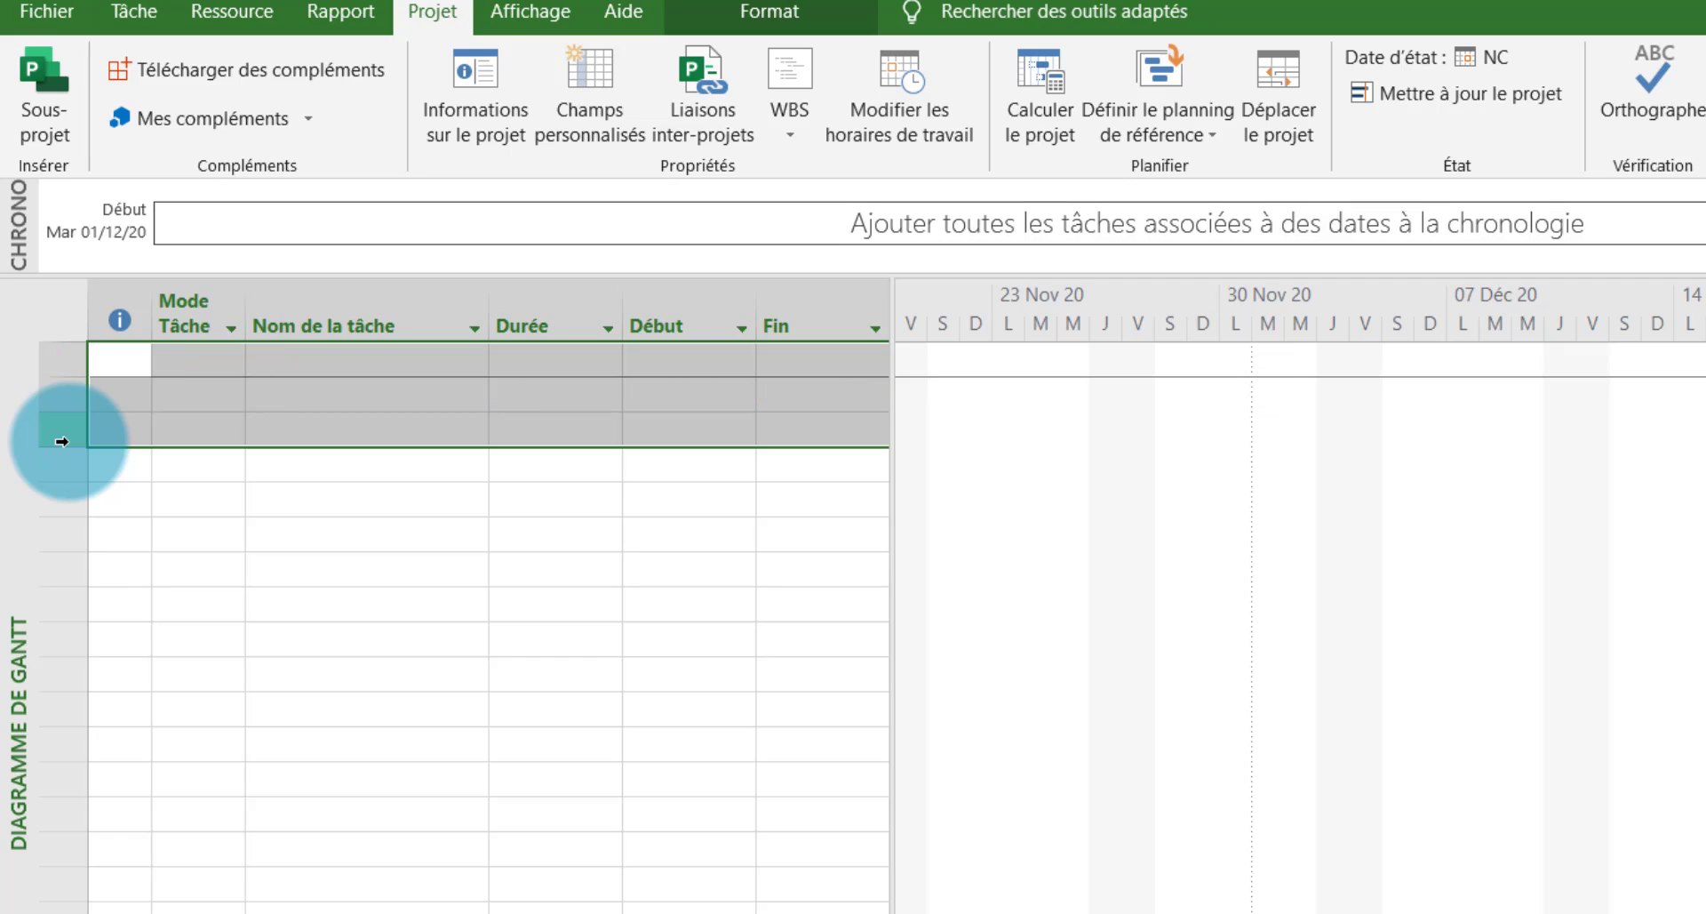
click(267, 534)
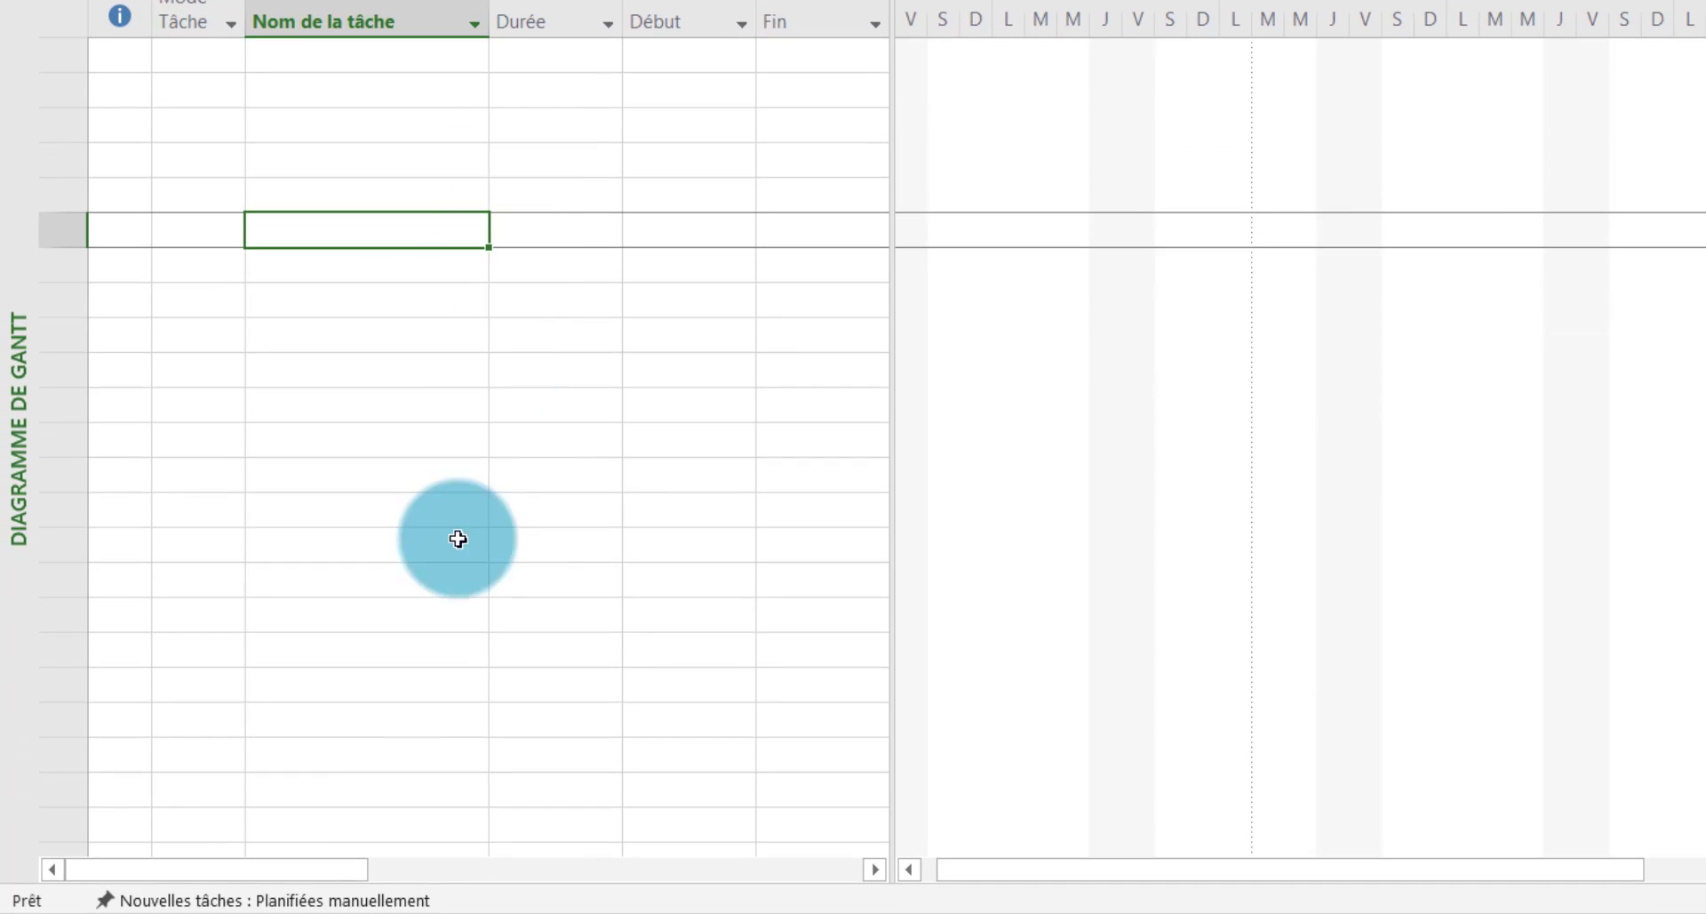
Set the scheduling mode for new tasks to Planifié automatiquement
click(372, 898)
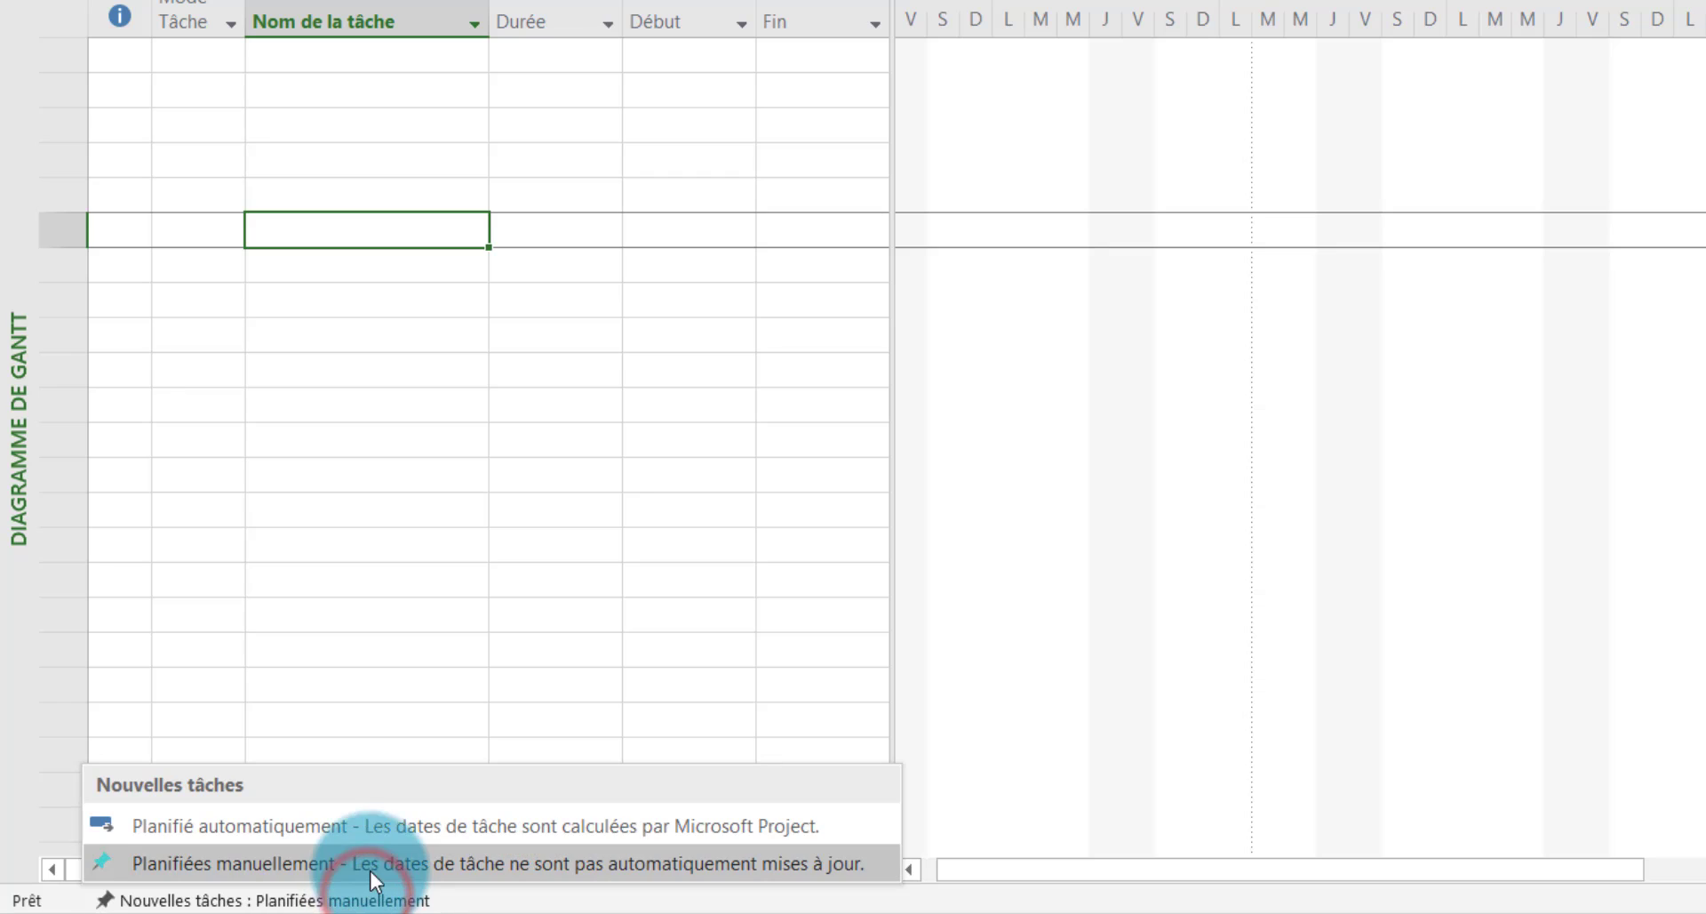
click(391, 825)
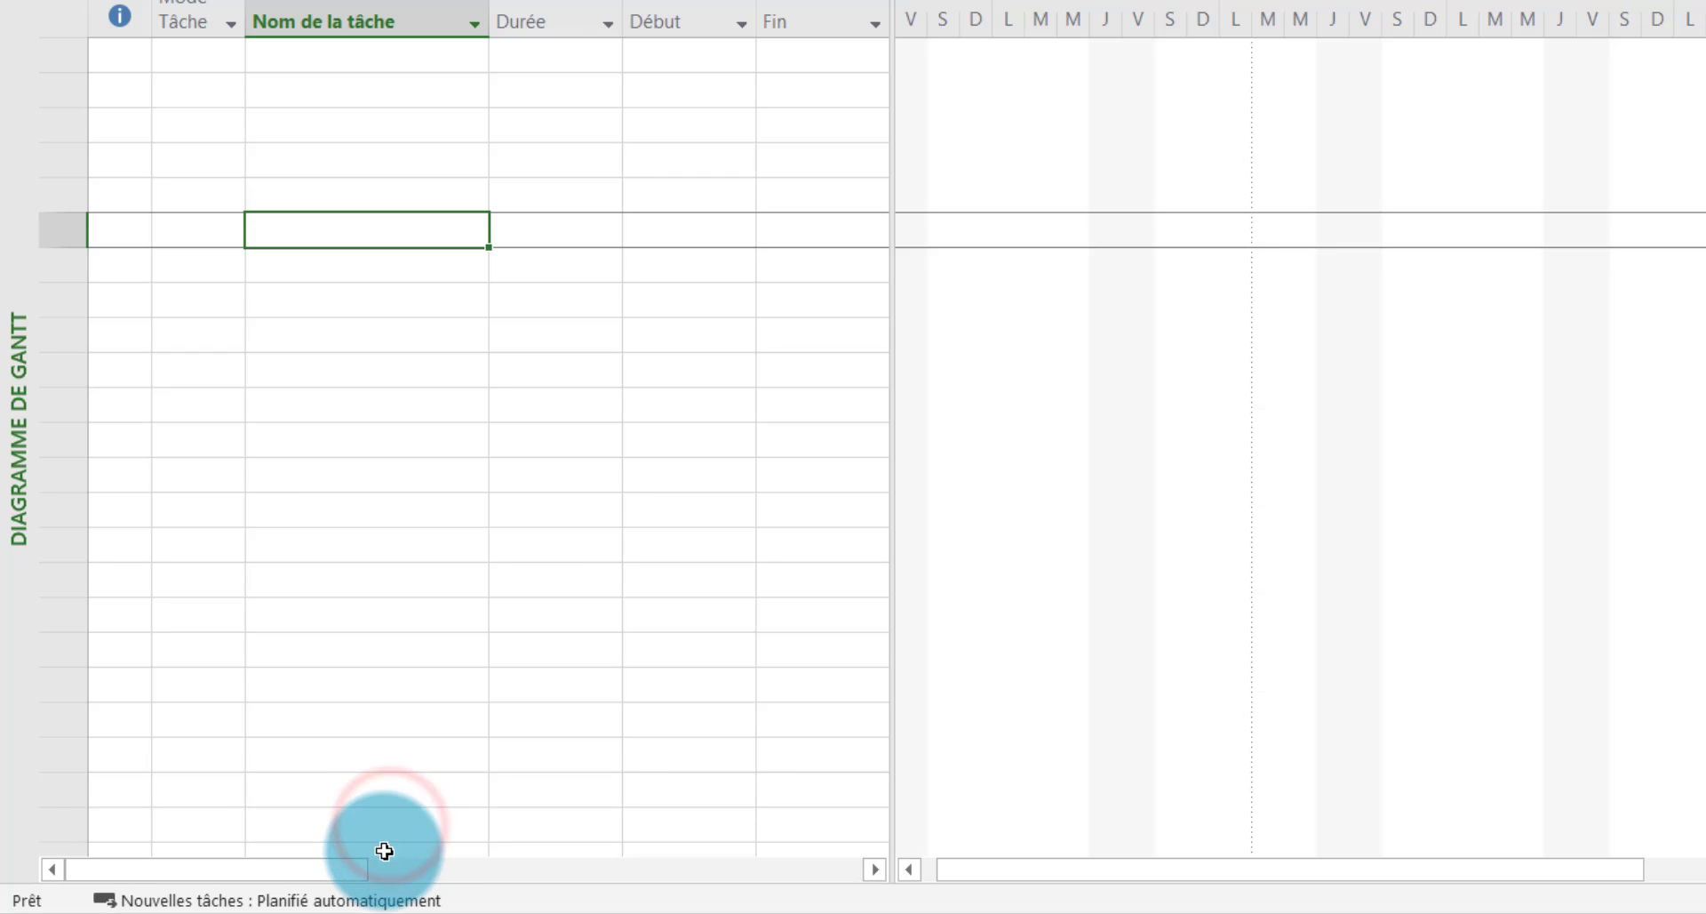
Copy the selected task names from the Excel workbook and paste them into Project's Nom de la tâche column, starting in the first row
click(373, 56)
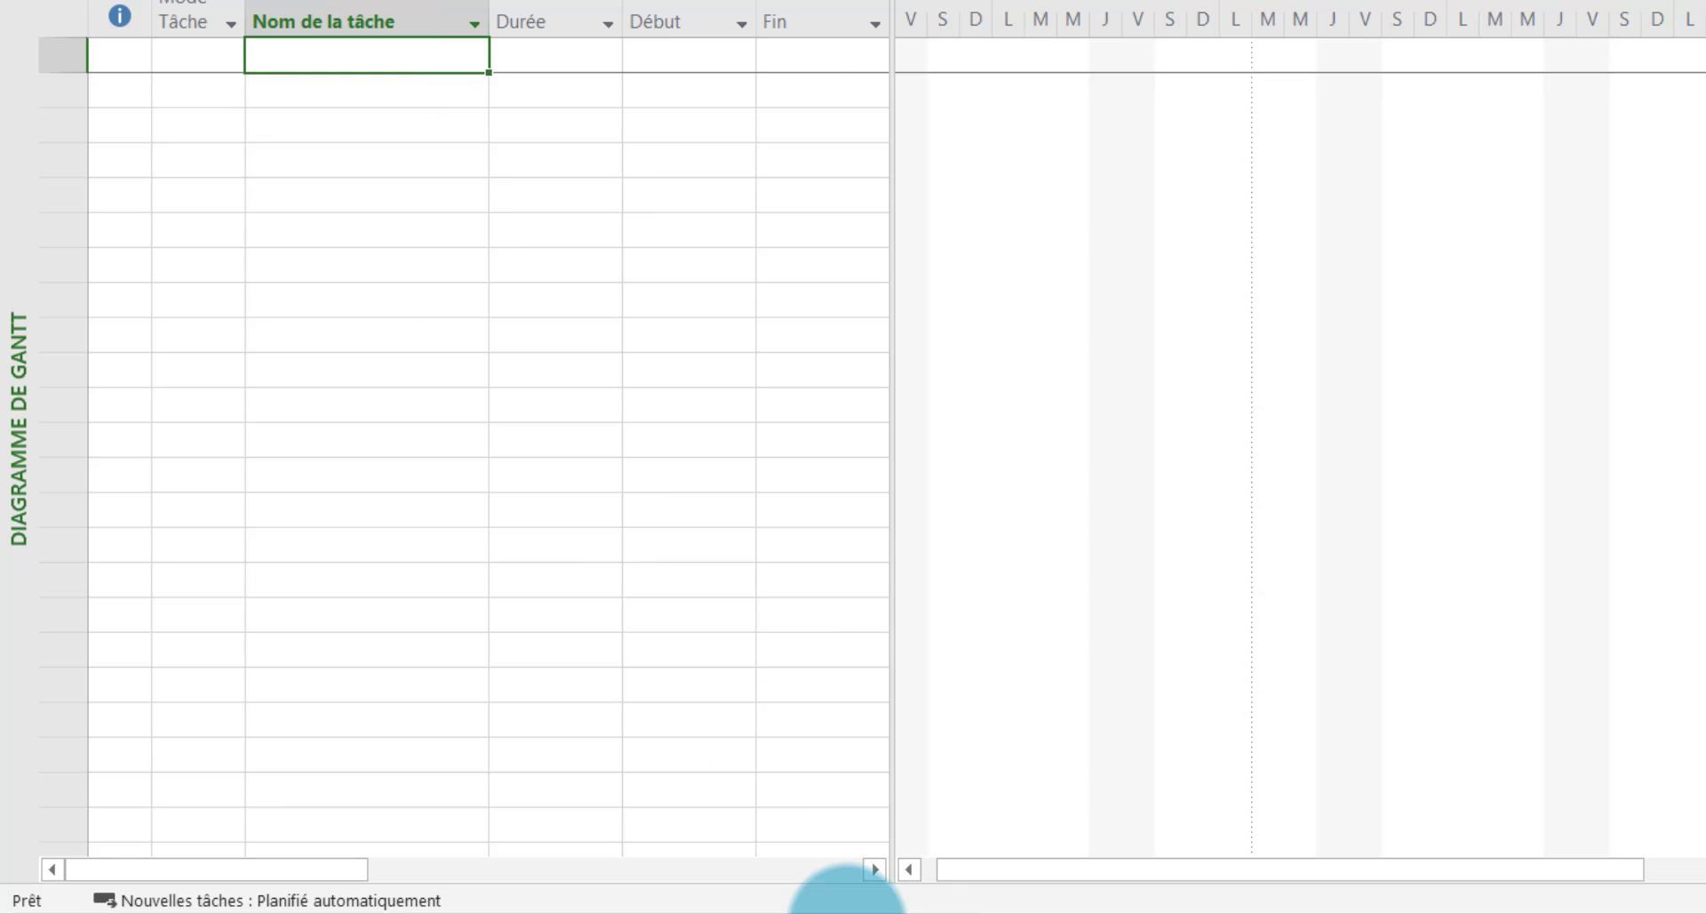
click(965, 910)
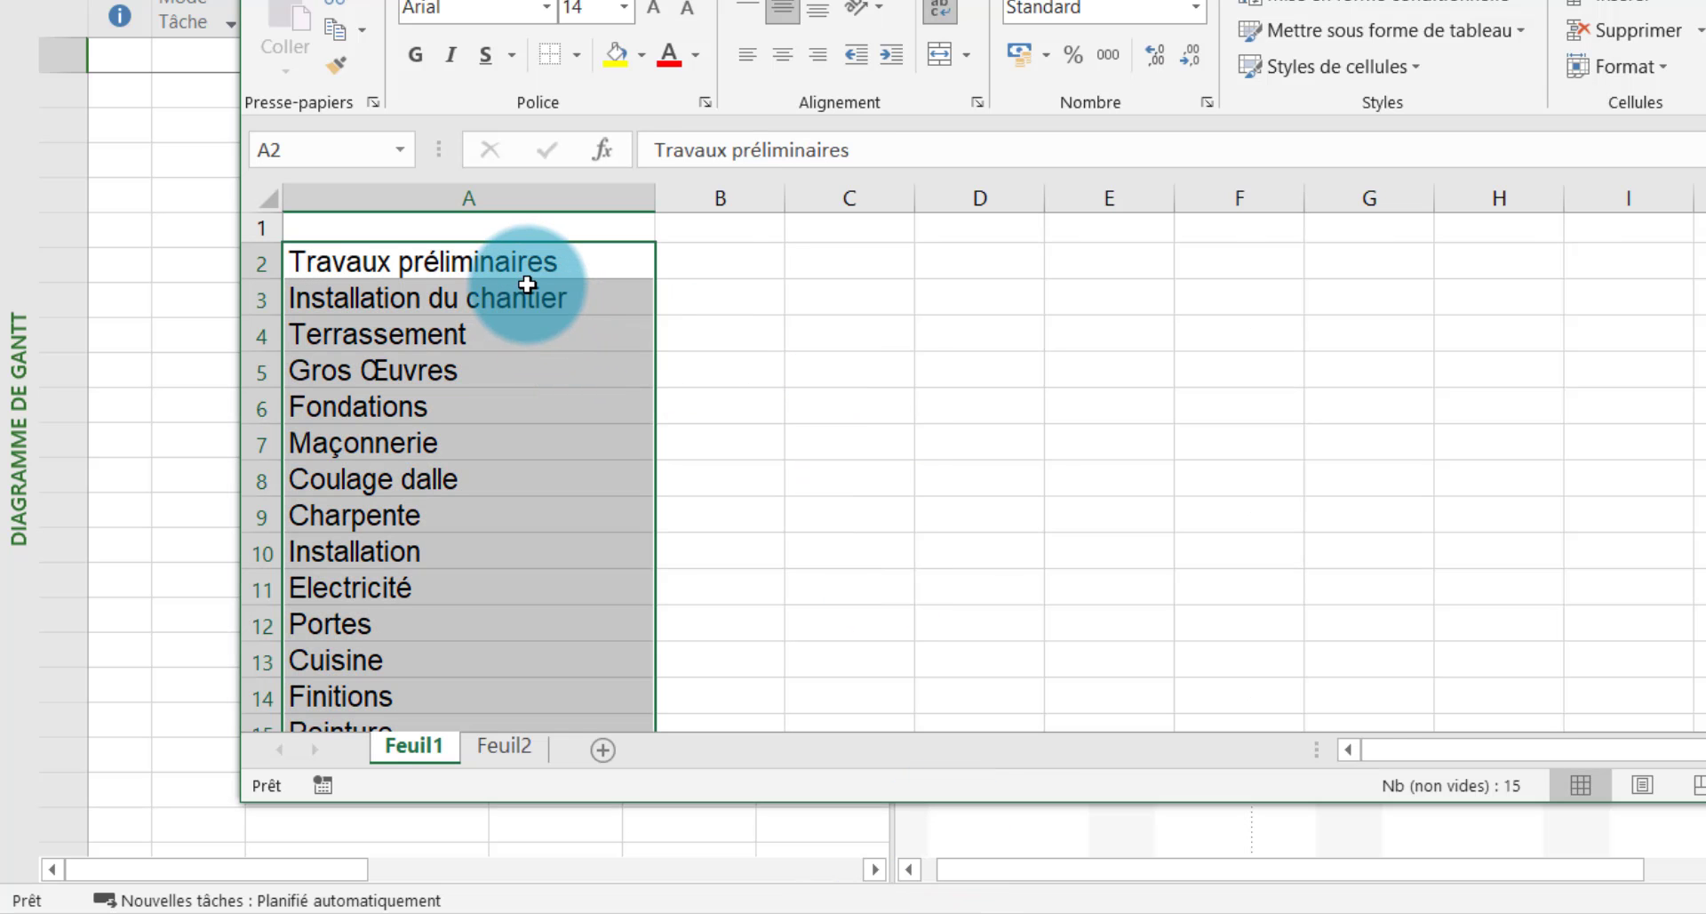
key(ctrl+c)
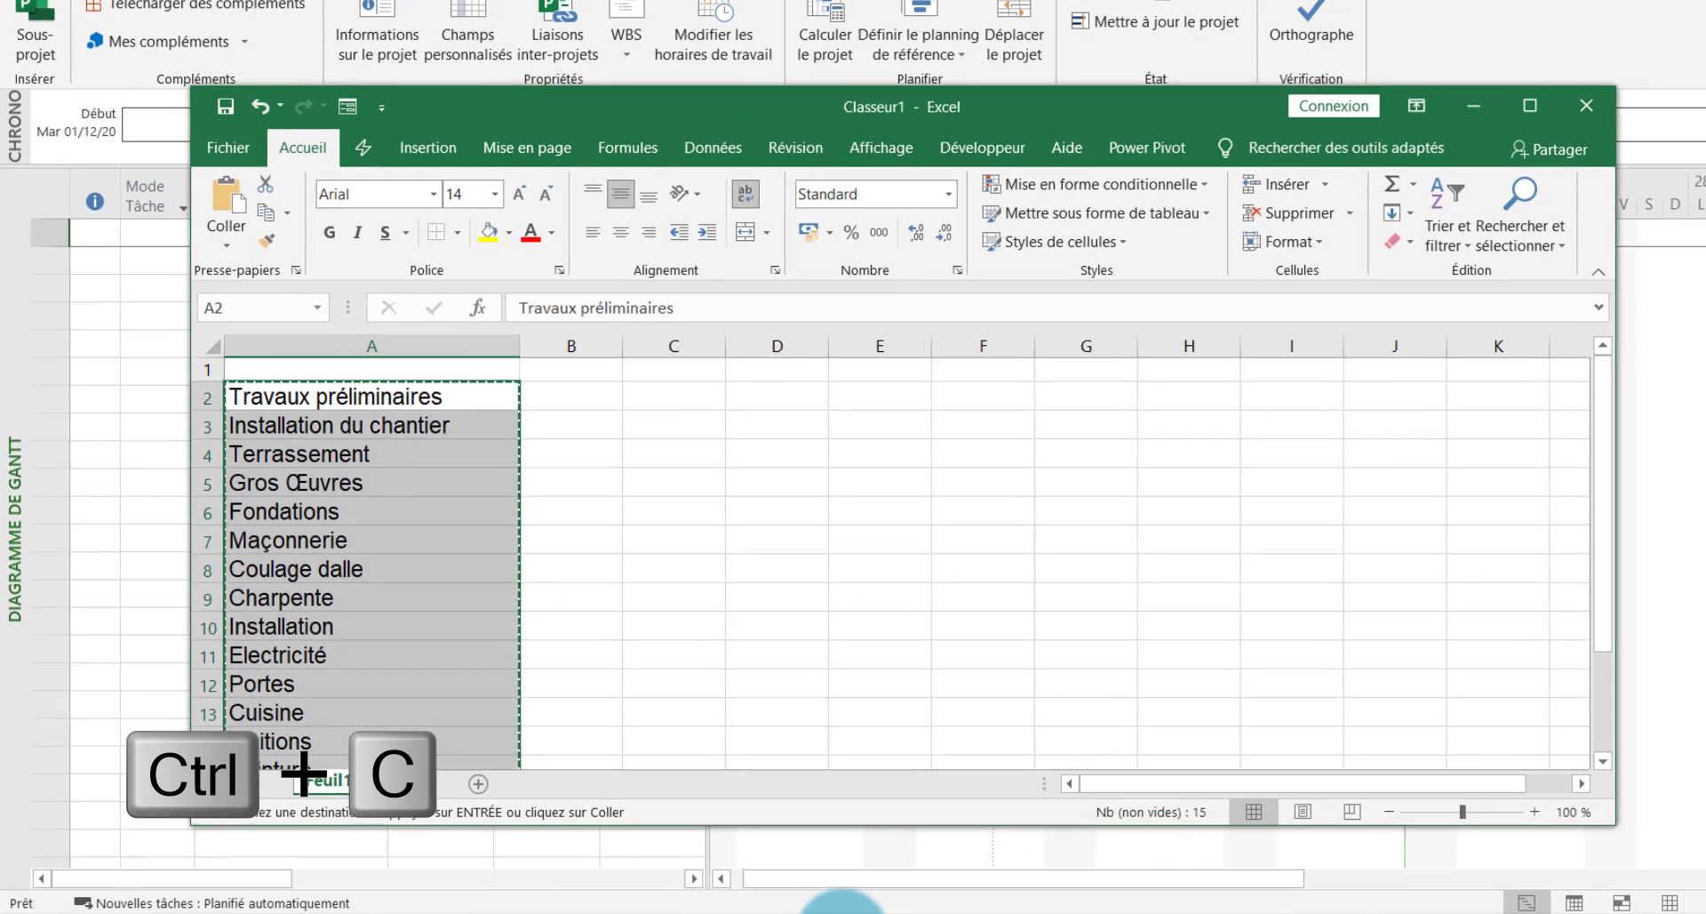
click(827, 906)
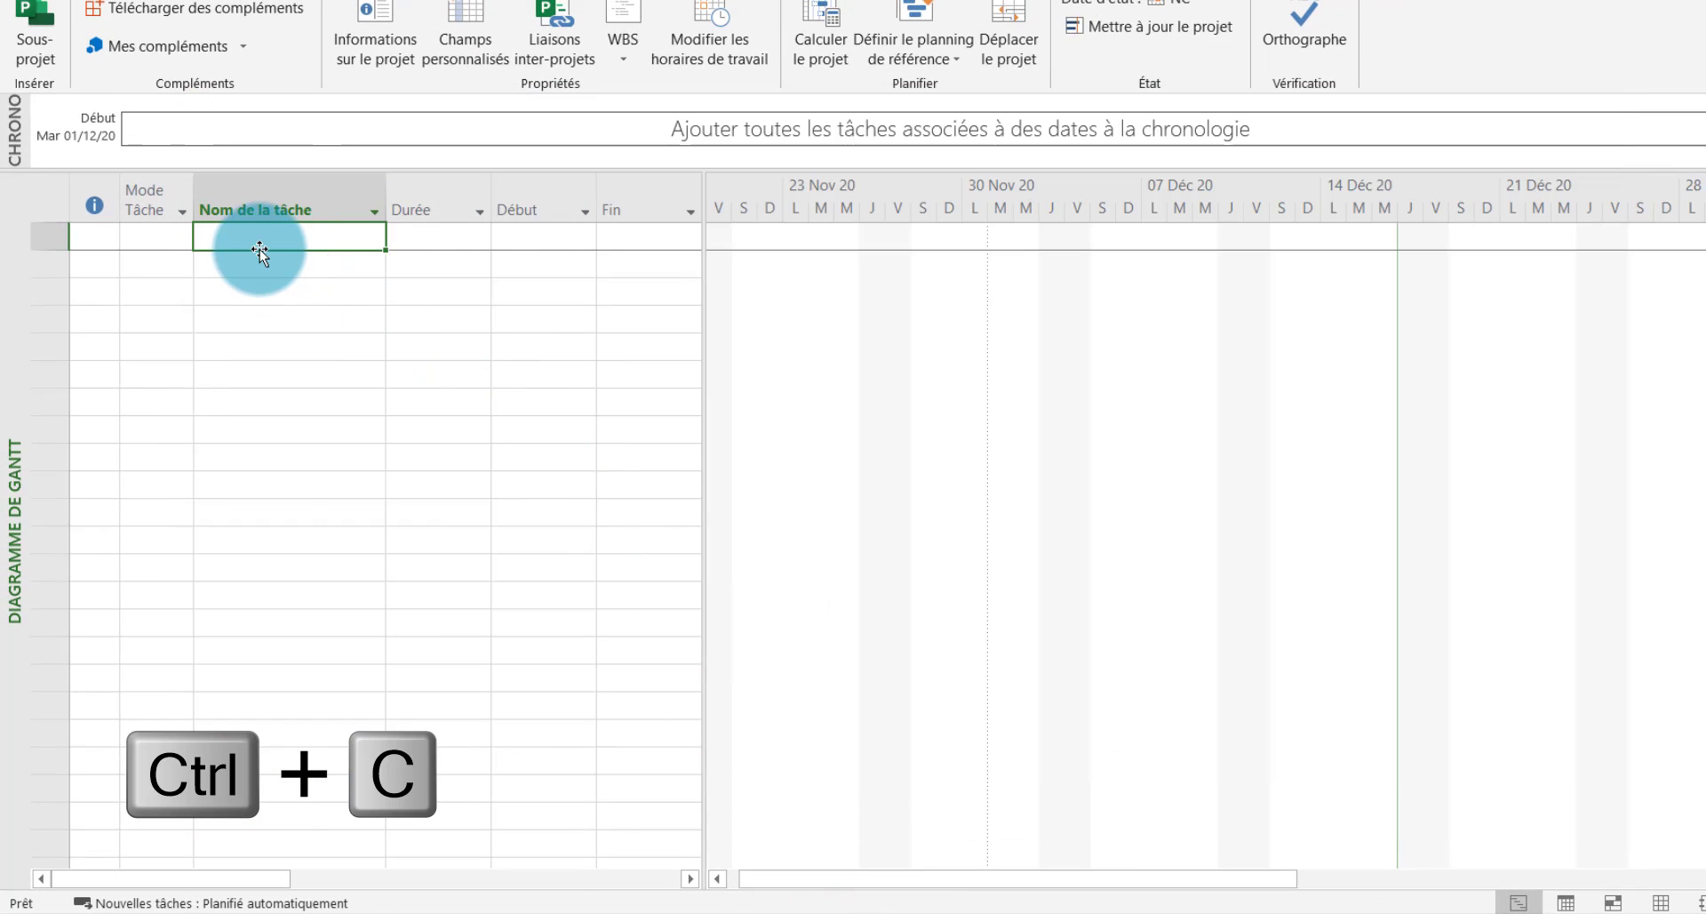
key(ctrl+v)
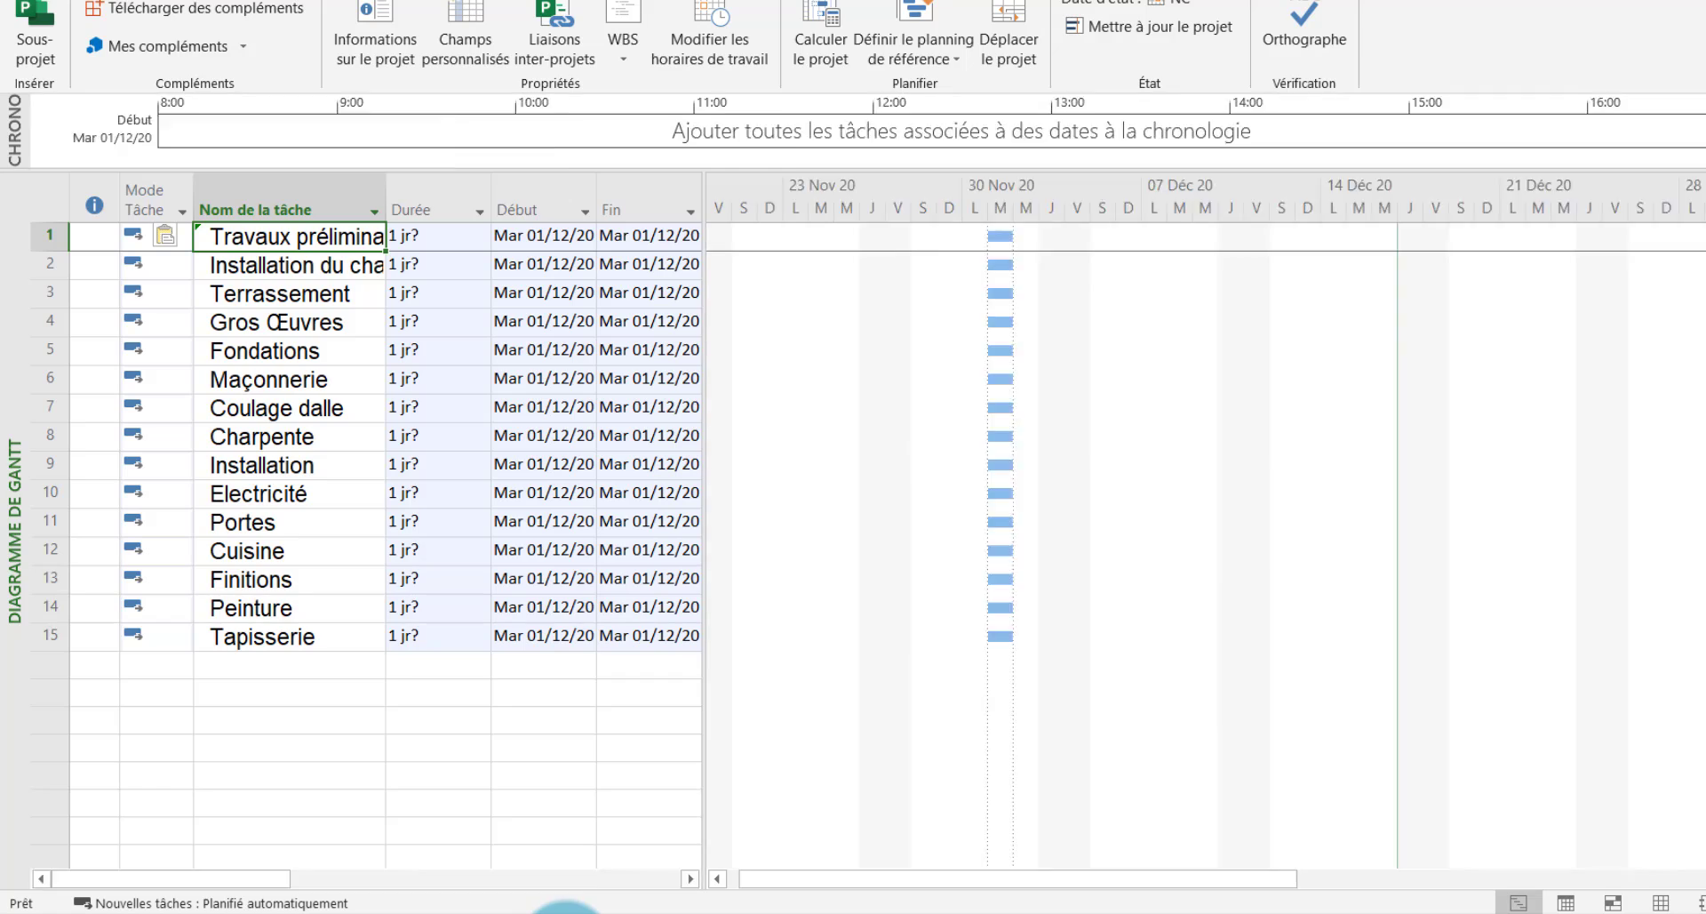
Switch to the exercise PDF and review the task durations and the calendar's working-time rules
click(566, 913)
scroll(934, 475, up, 3)
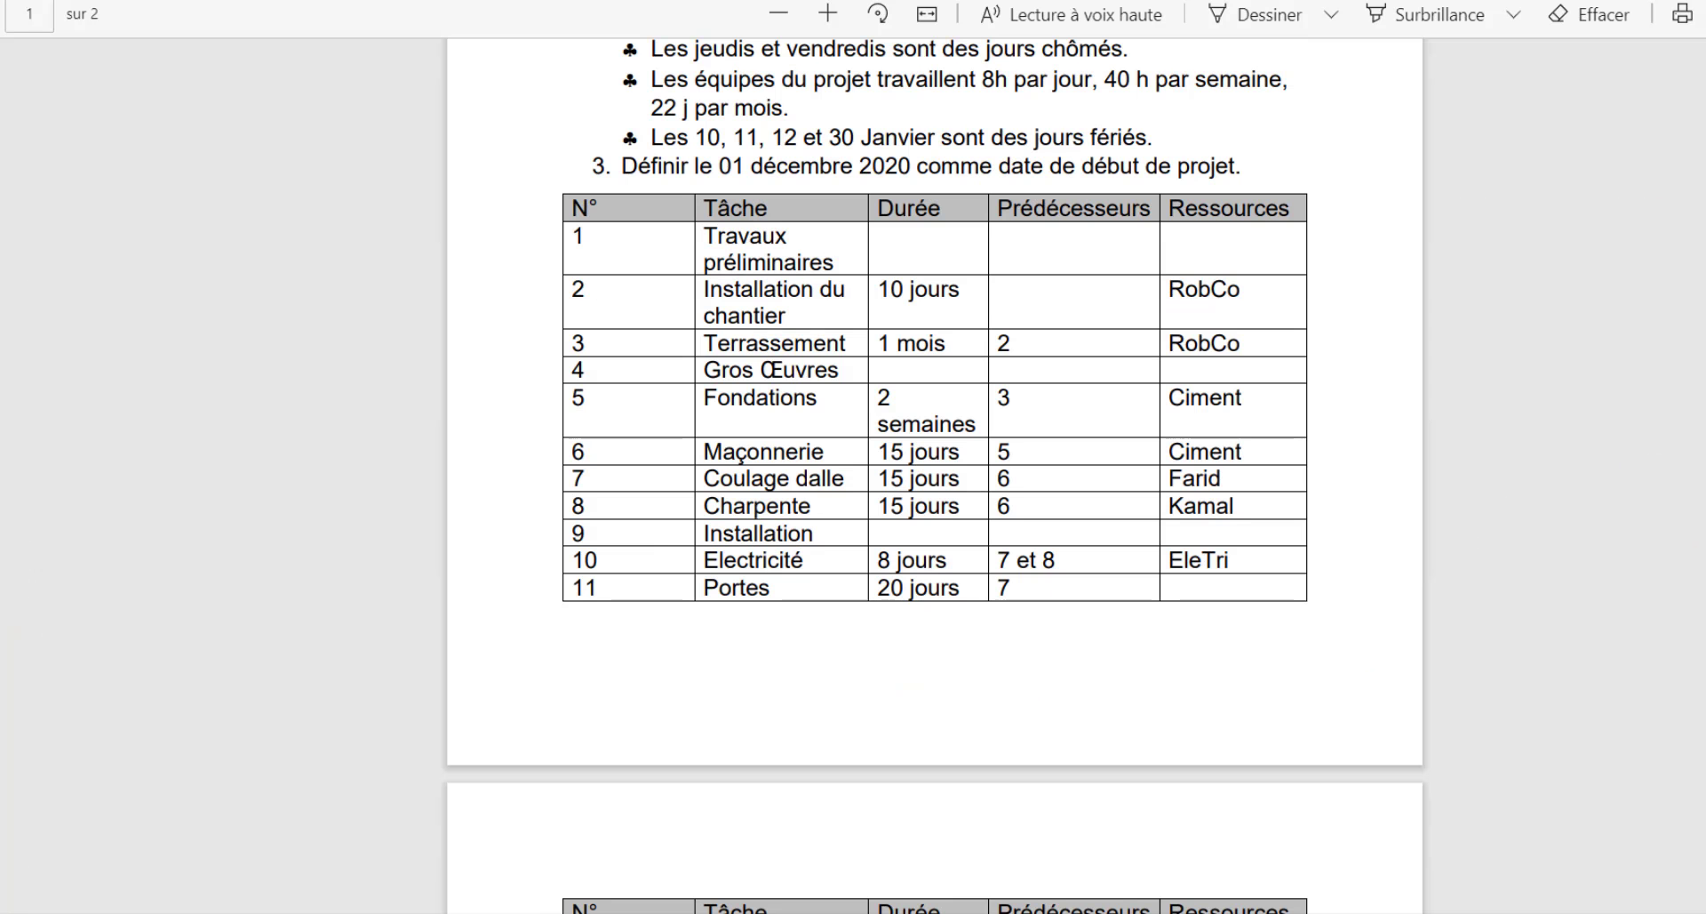
scroll(934, 391, down, 1)
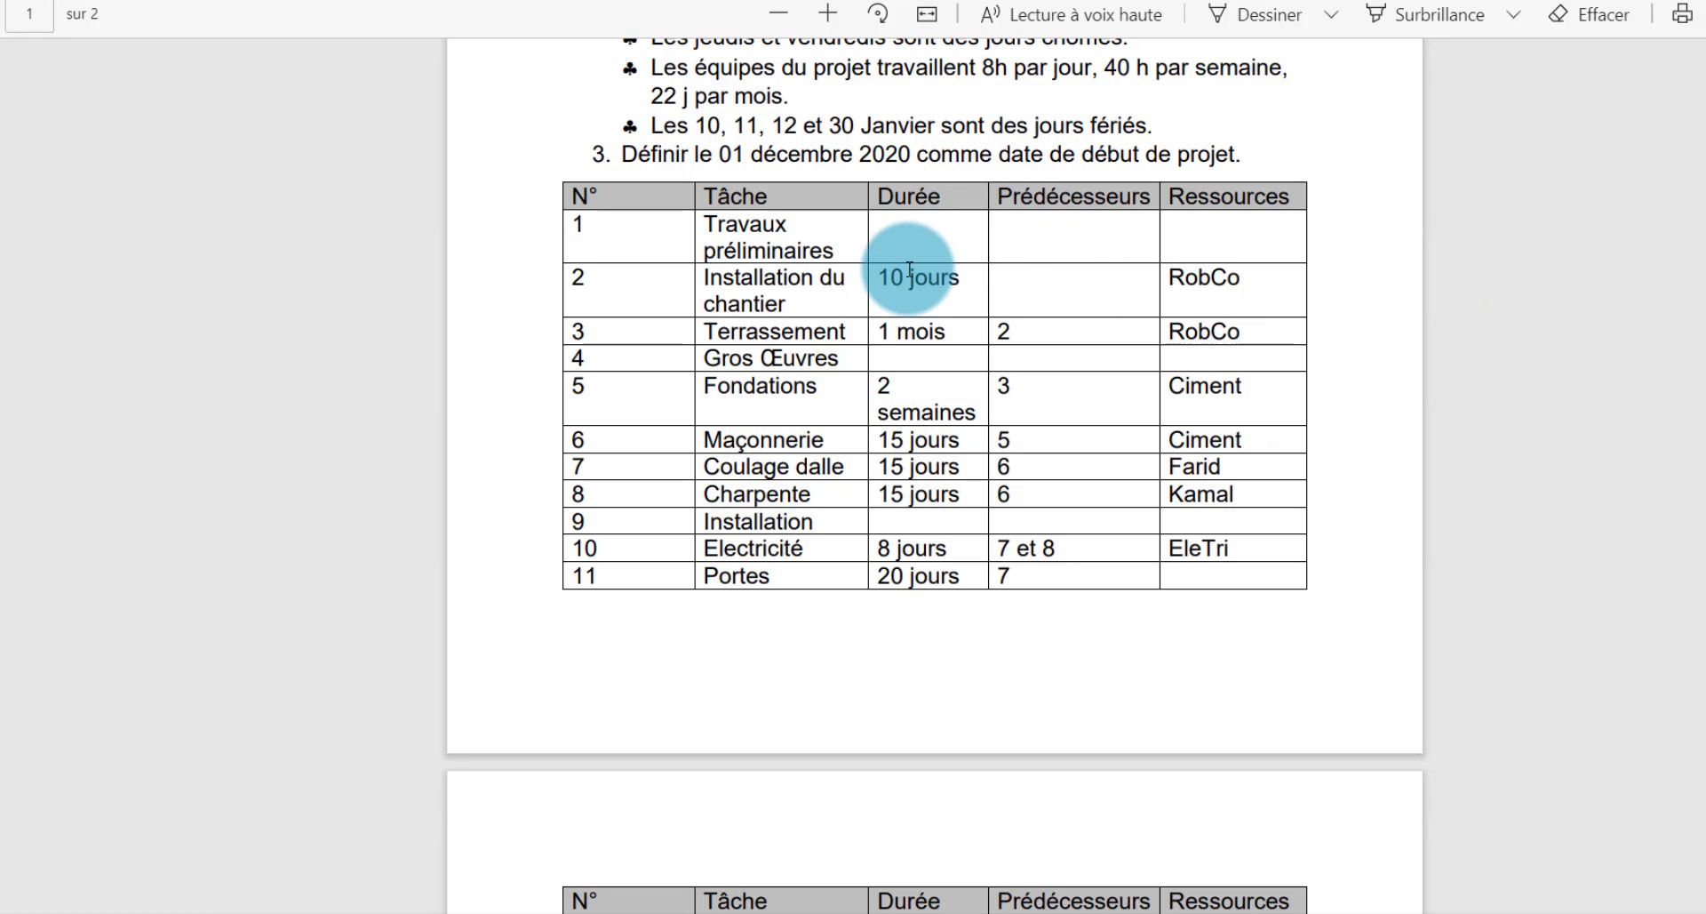
scroll(934, 475, up, 3)
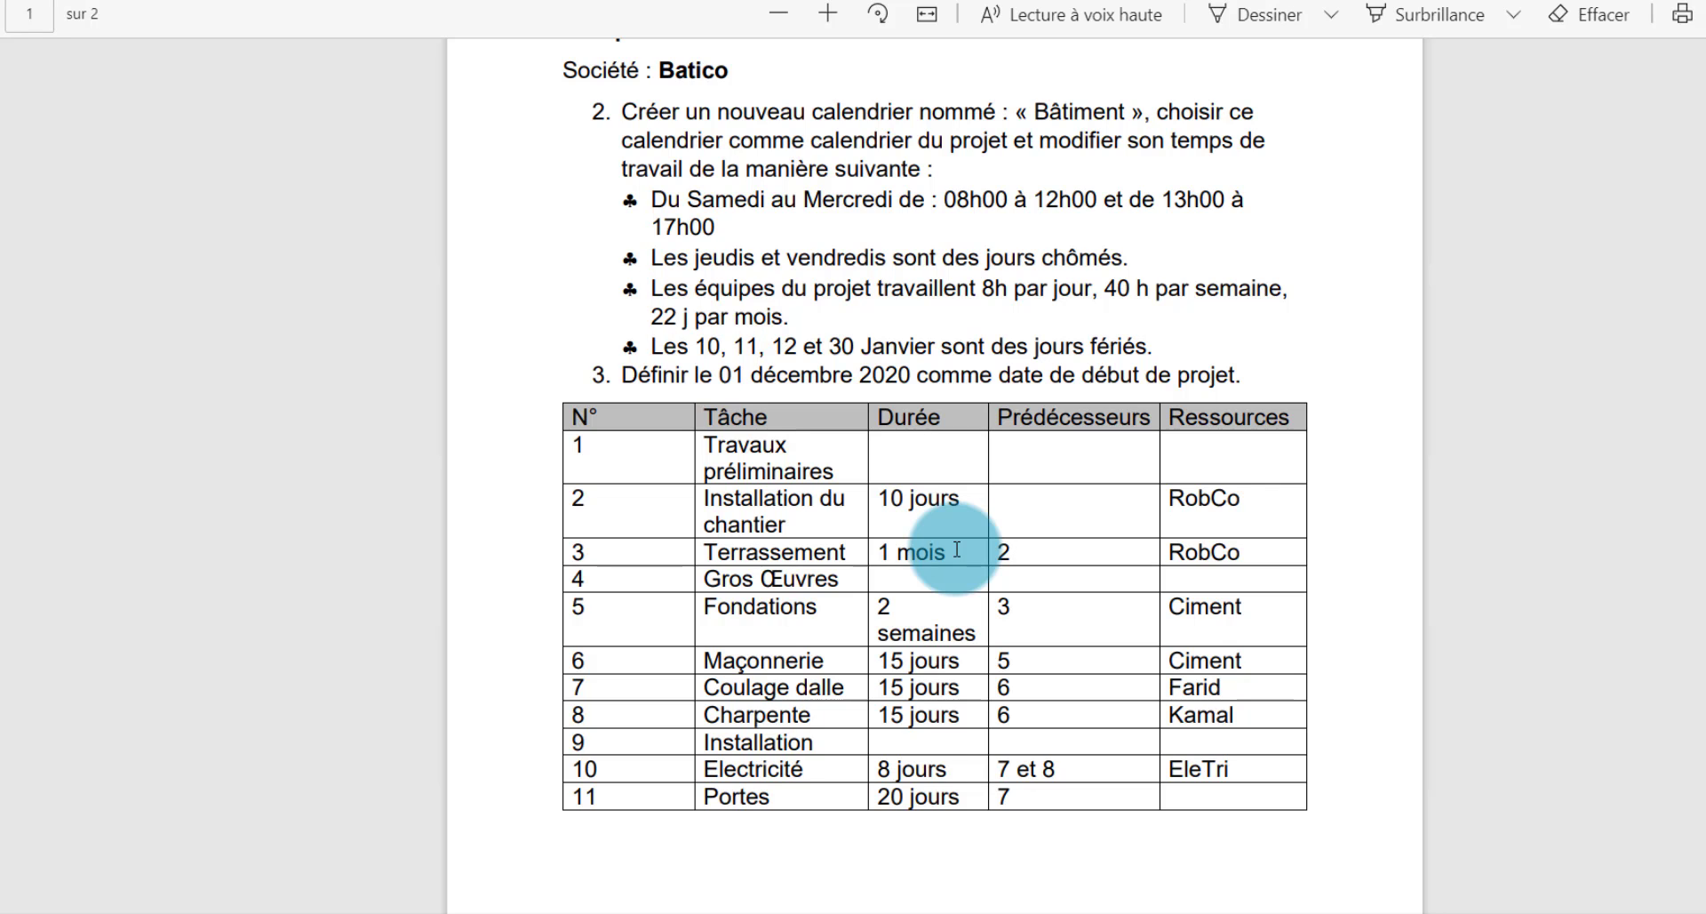
Switch to Project and bring up the display options for Projet1 in the advanced program options
click(816, 911)
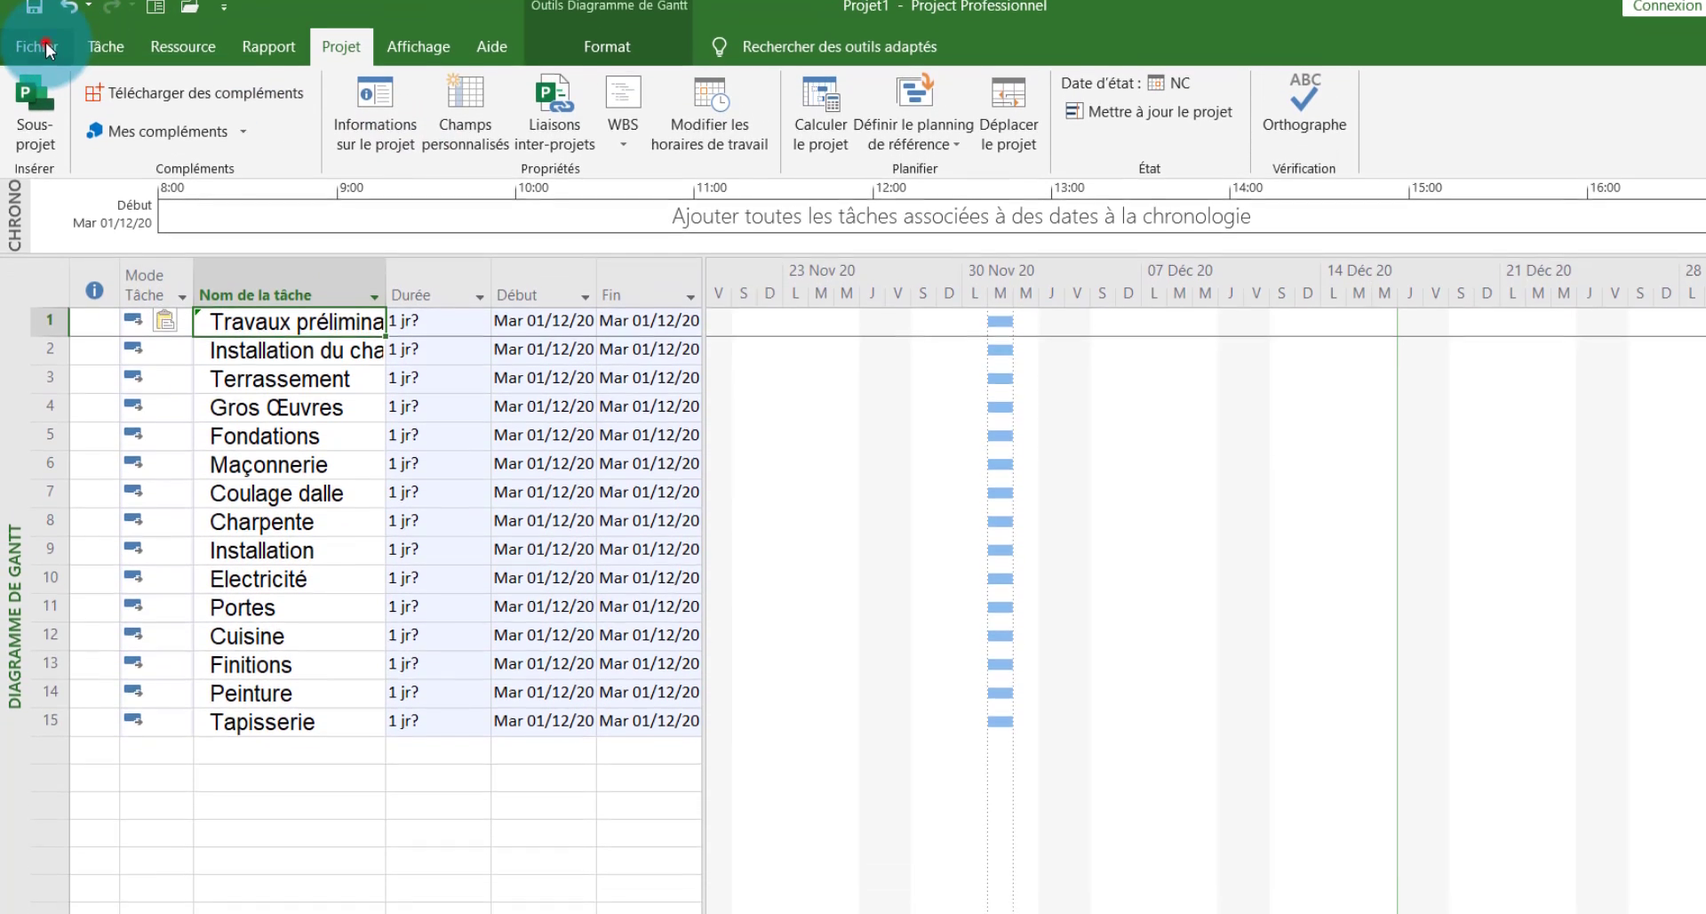
click(60, 55)
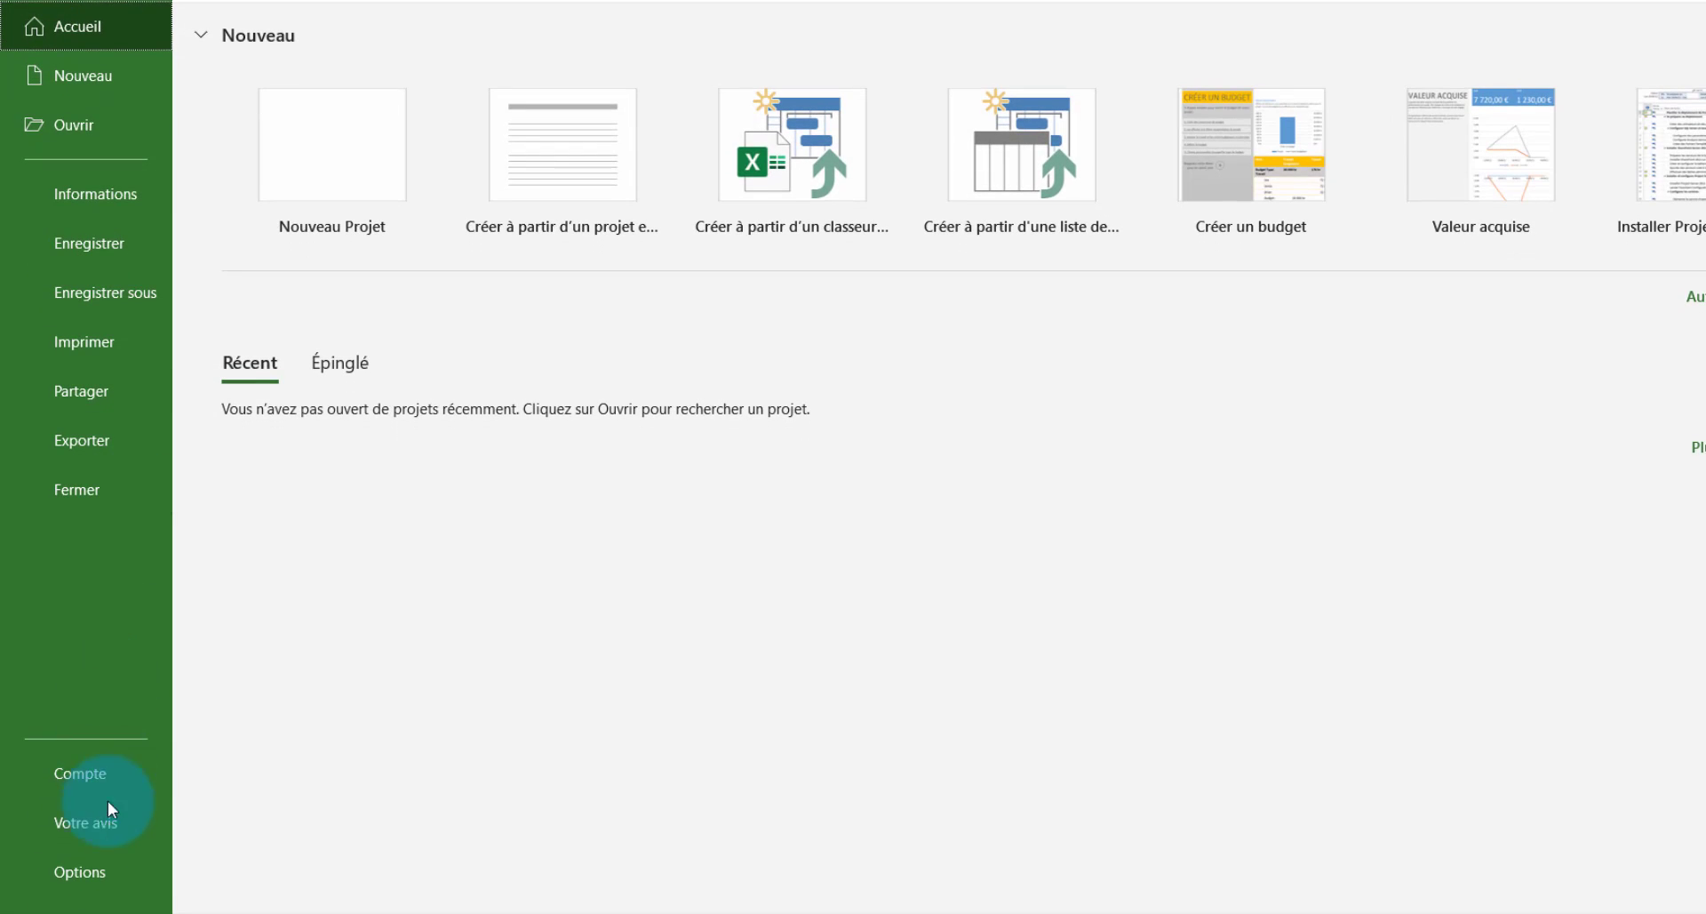
click(105, 873)
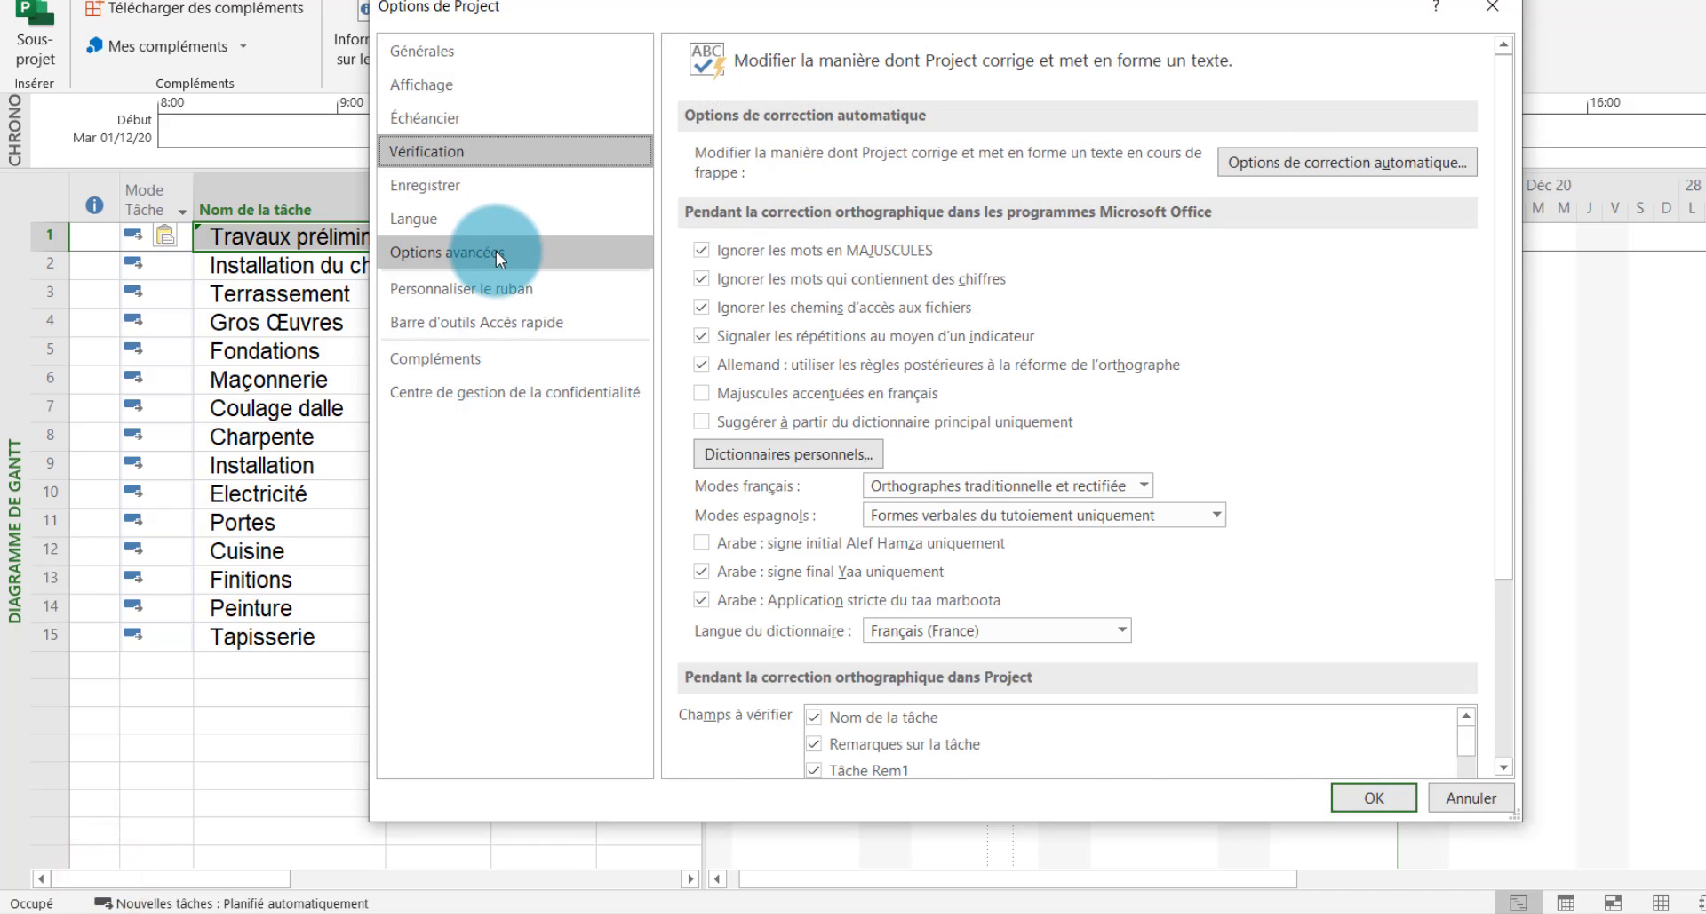
click(496, 250)
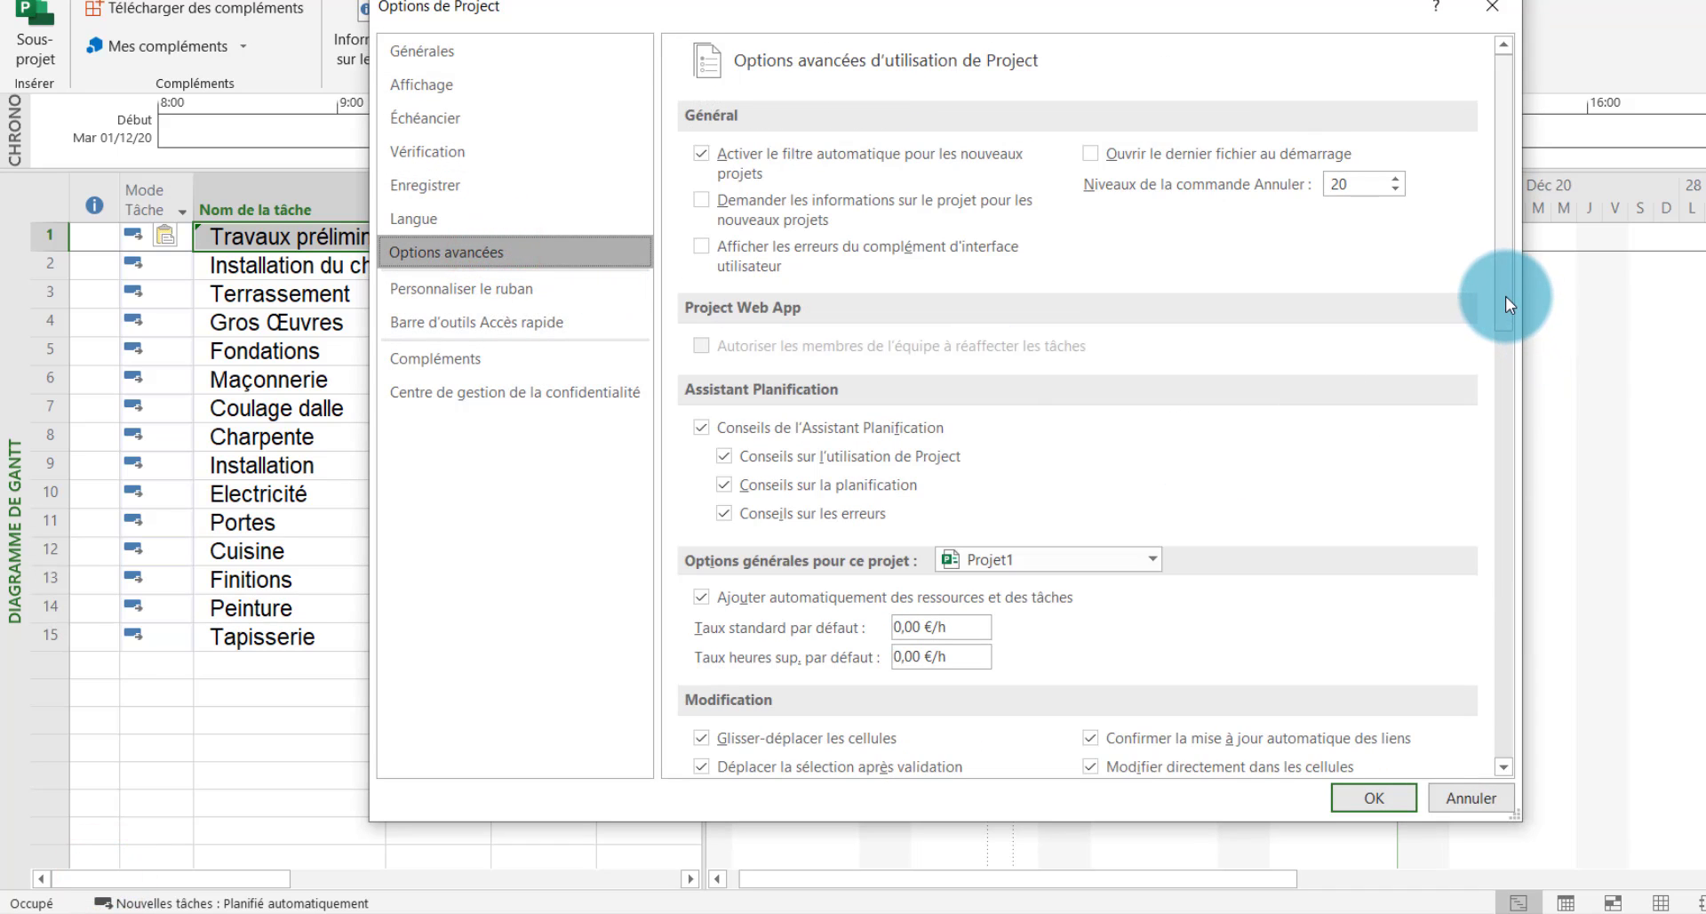
drag(1506, 296, 1529, 574)
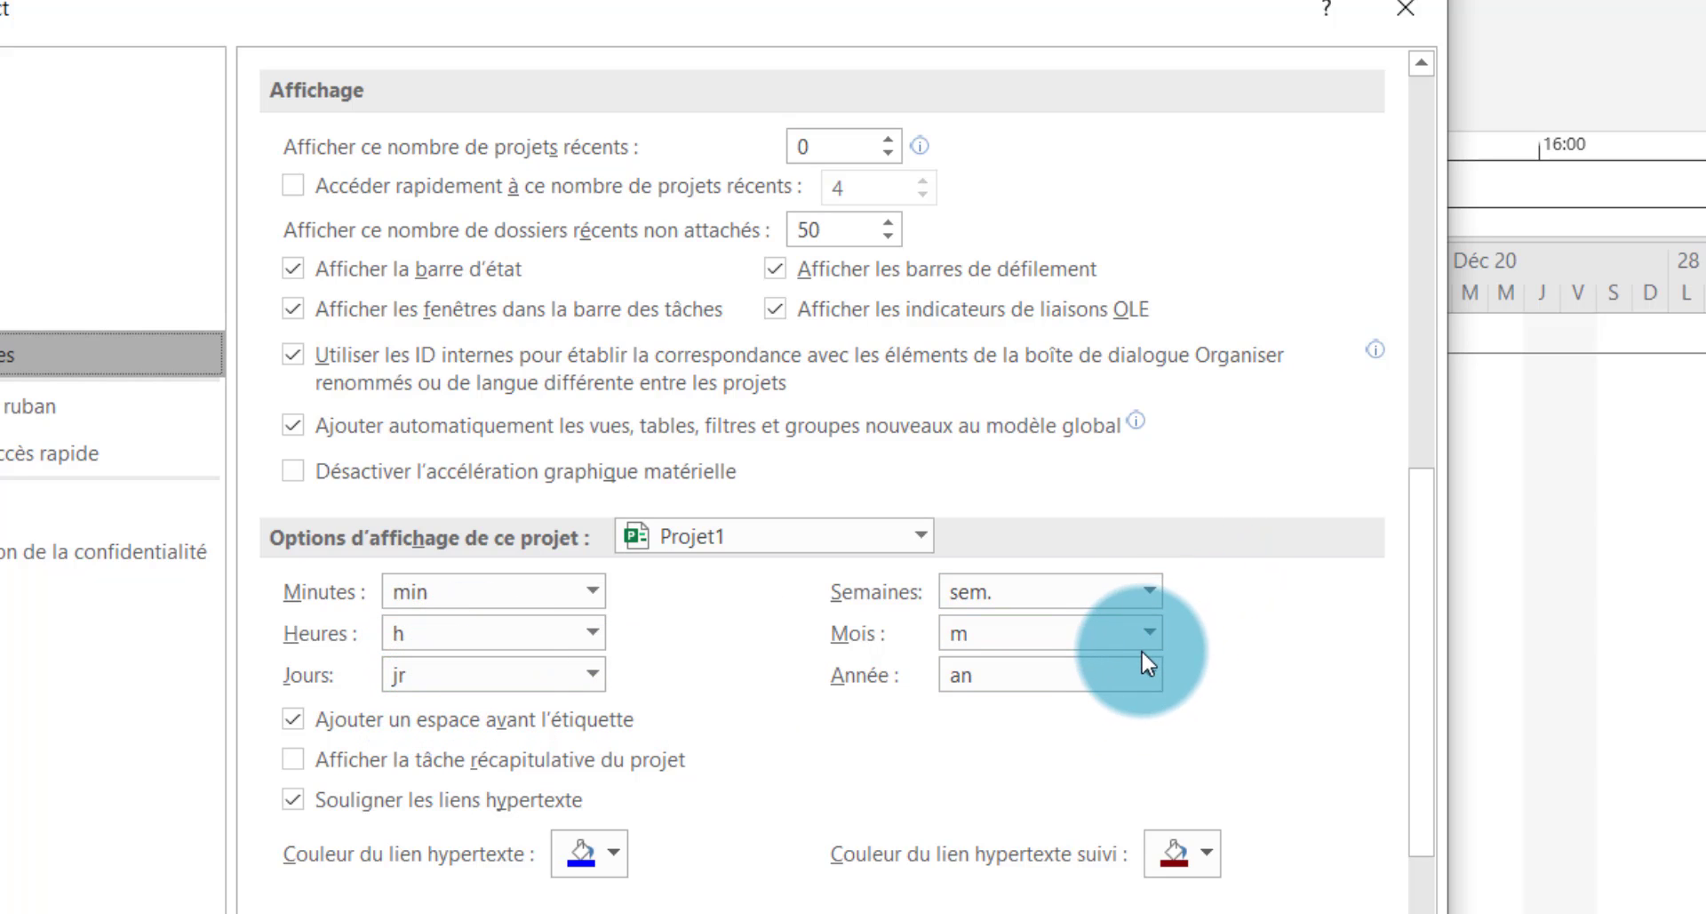
Examine the available labels for days, weeks and months, keeping jr, sem. and m
click(593, 676)
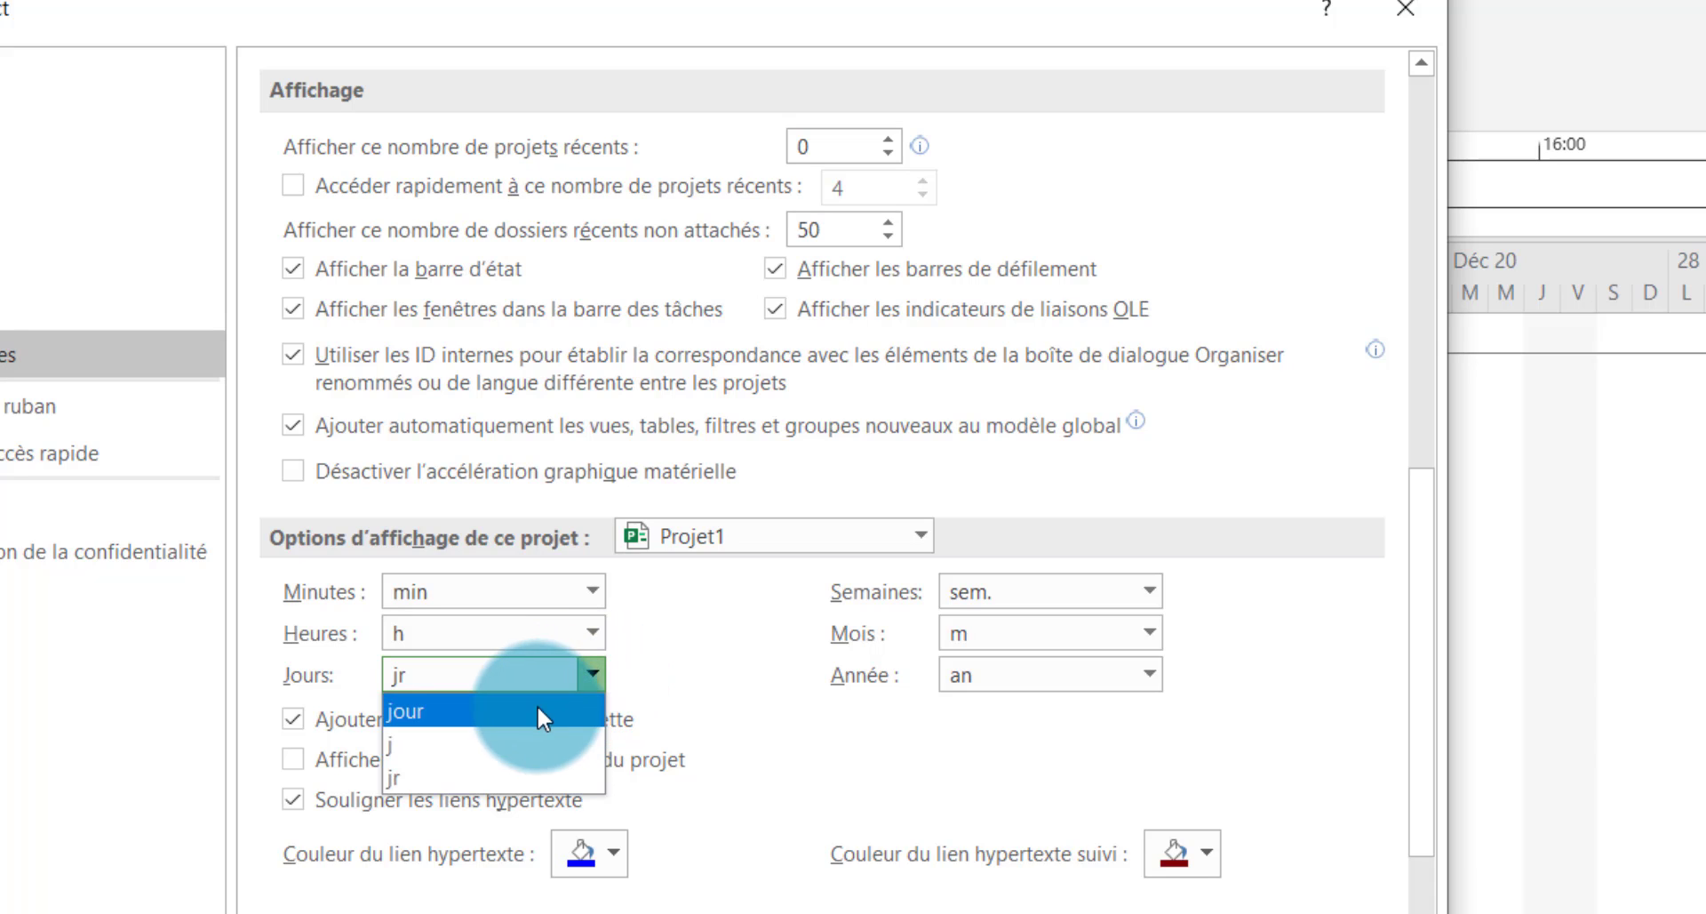
click(546, 772)
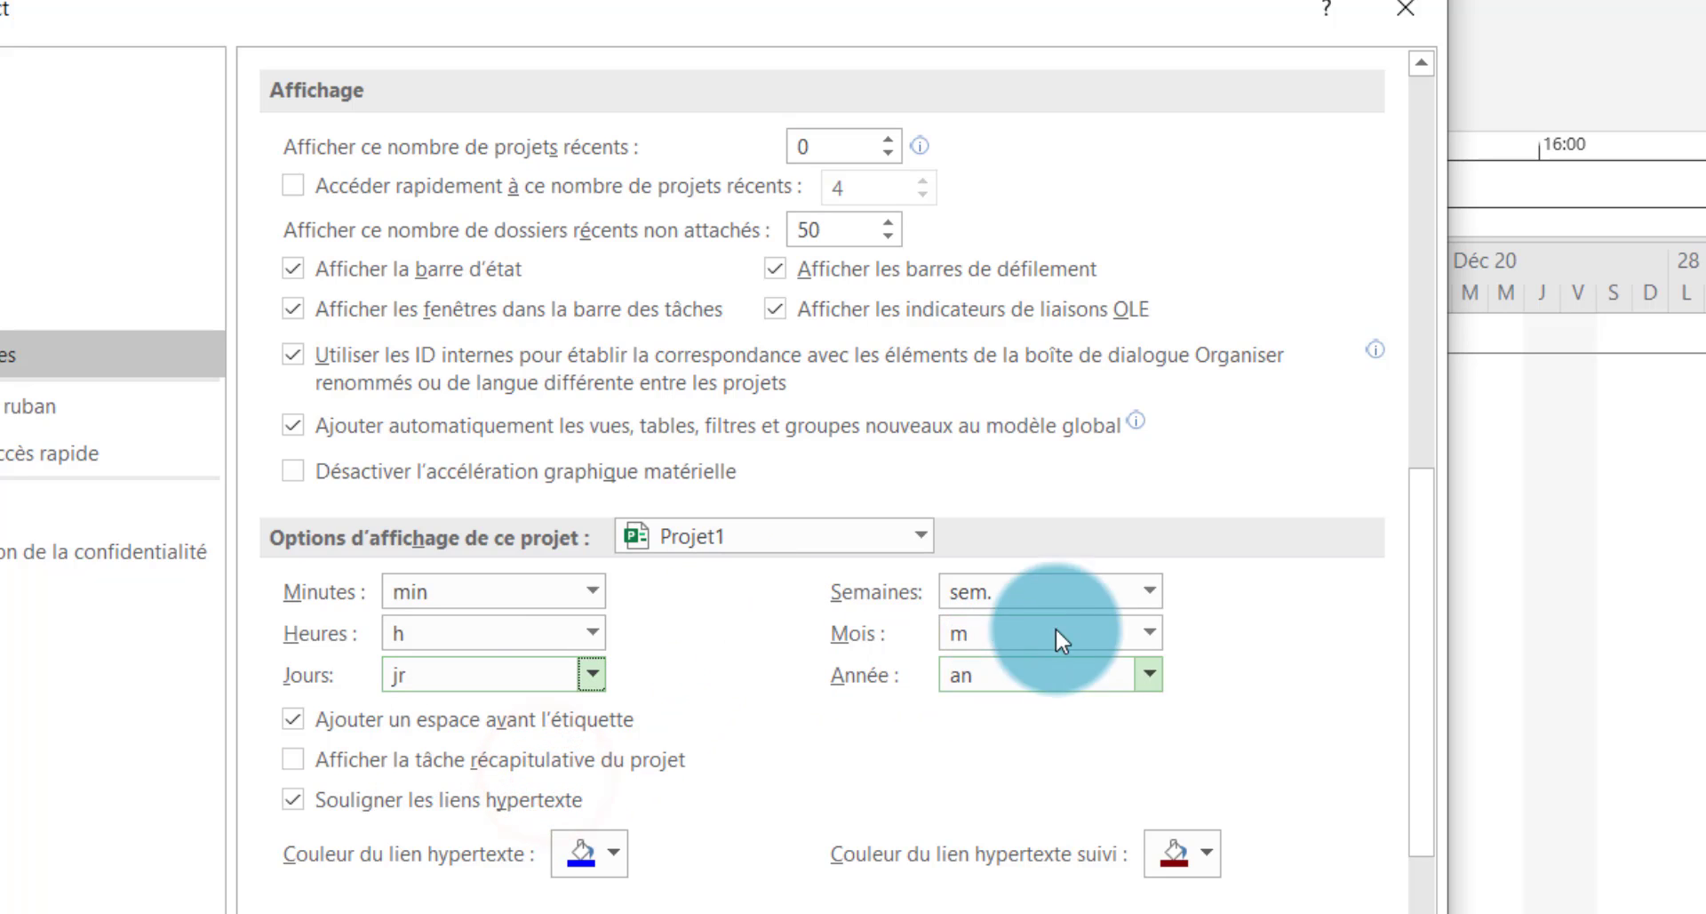
click(1140, 590)
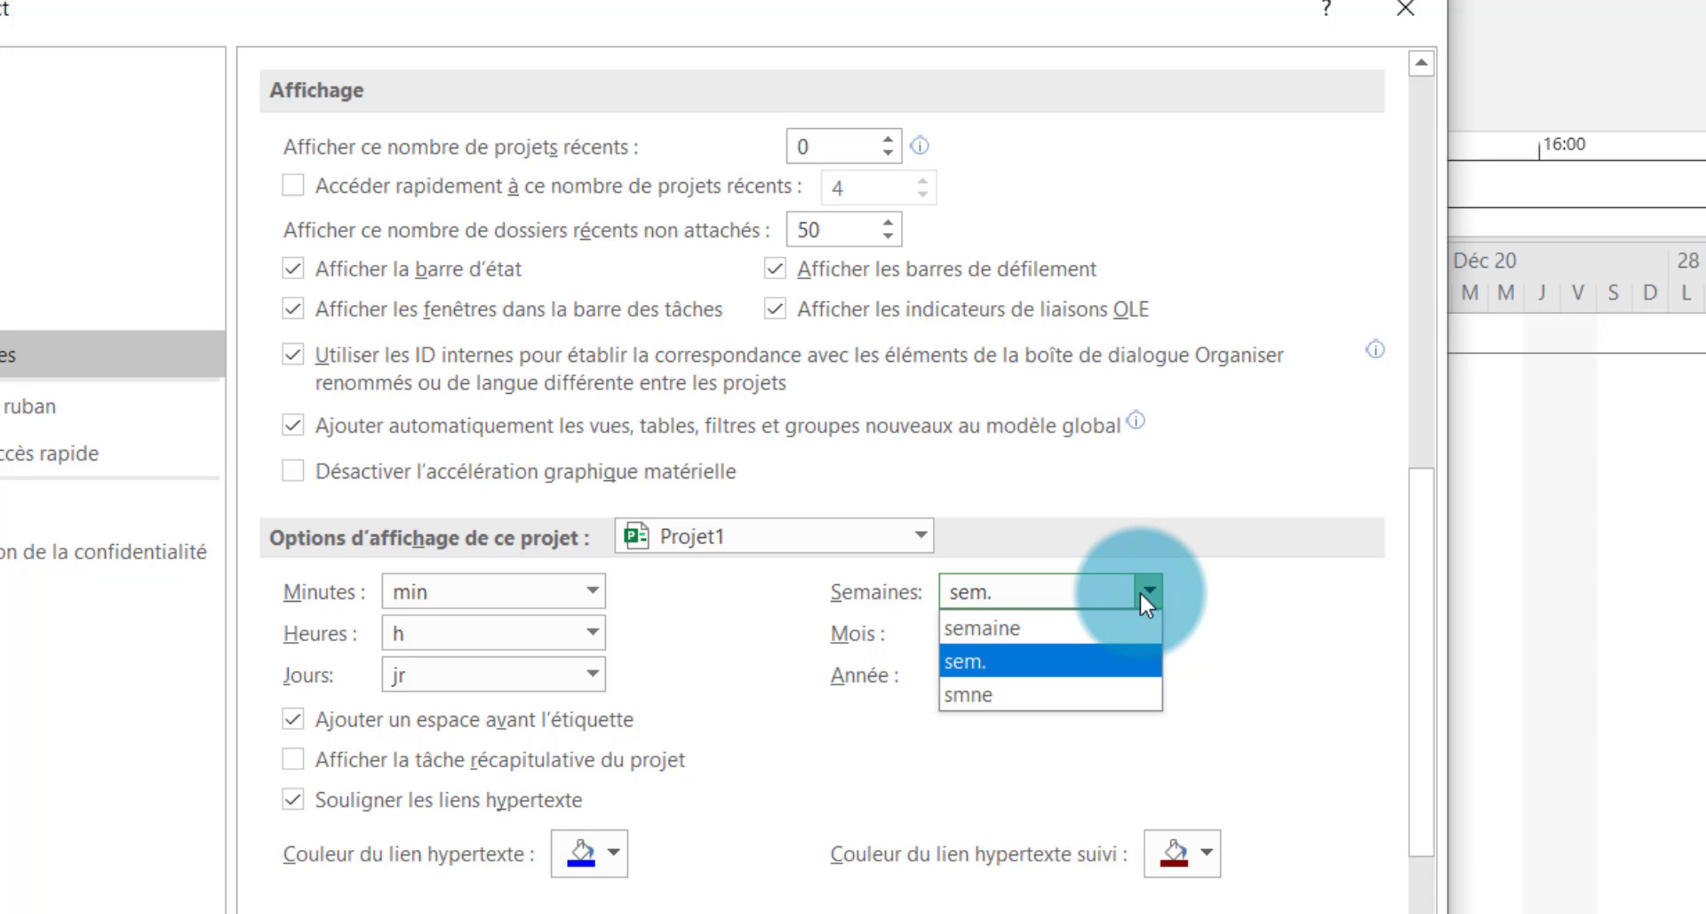
click(1139, 590)
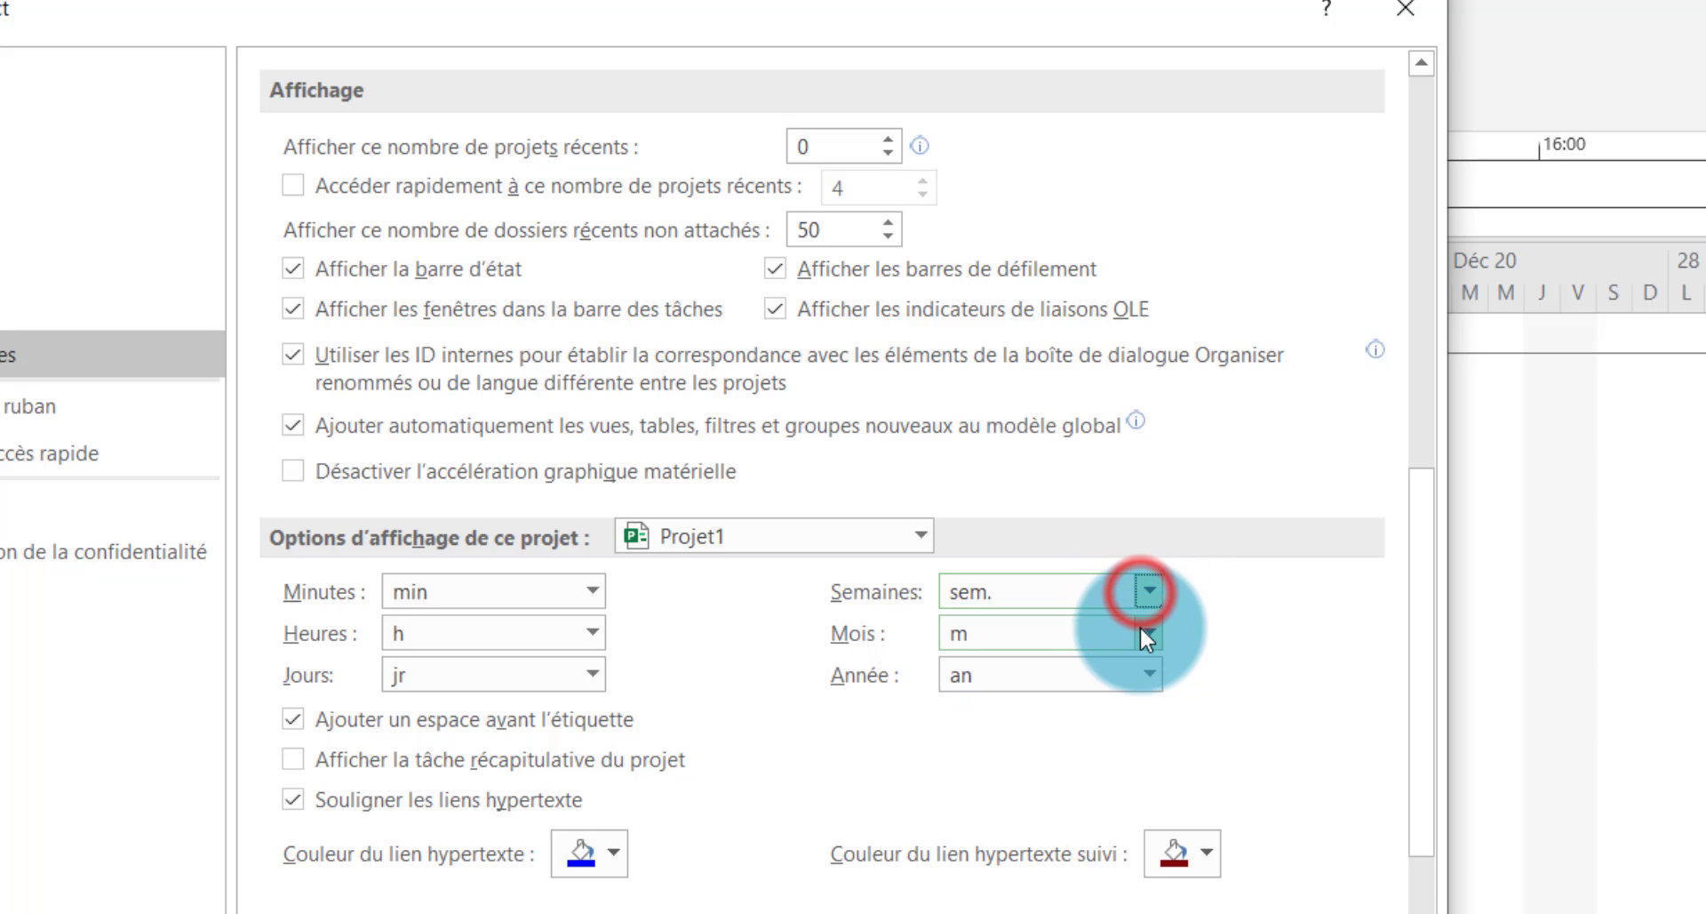
click(1143, 631)
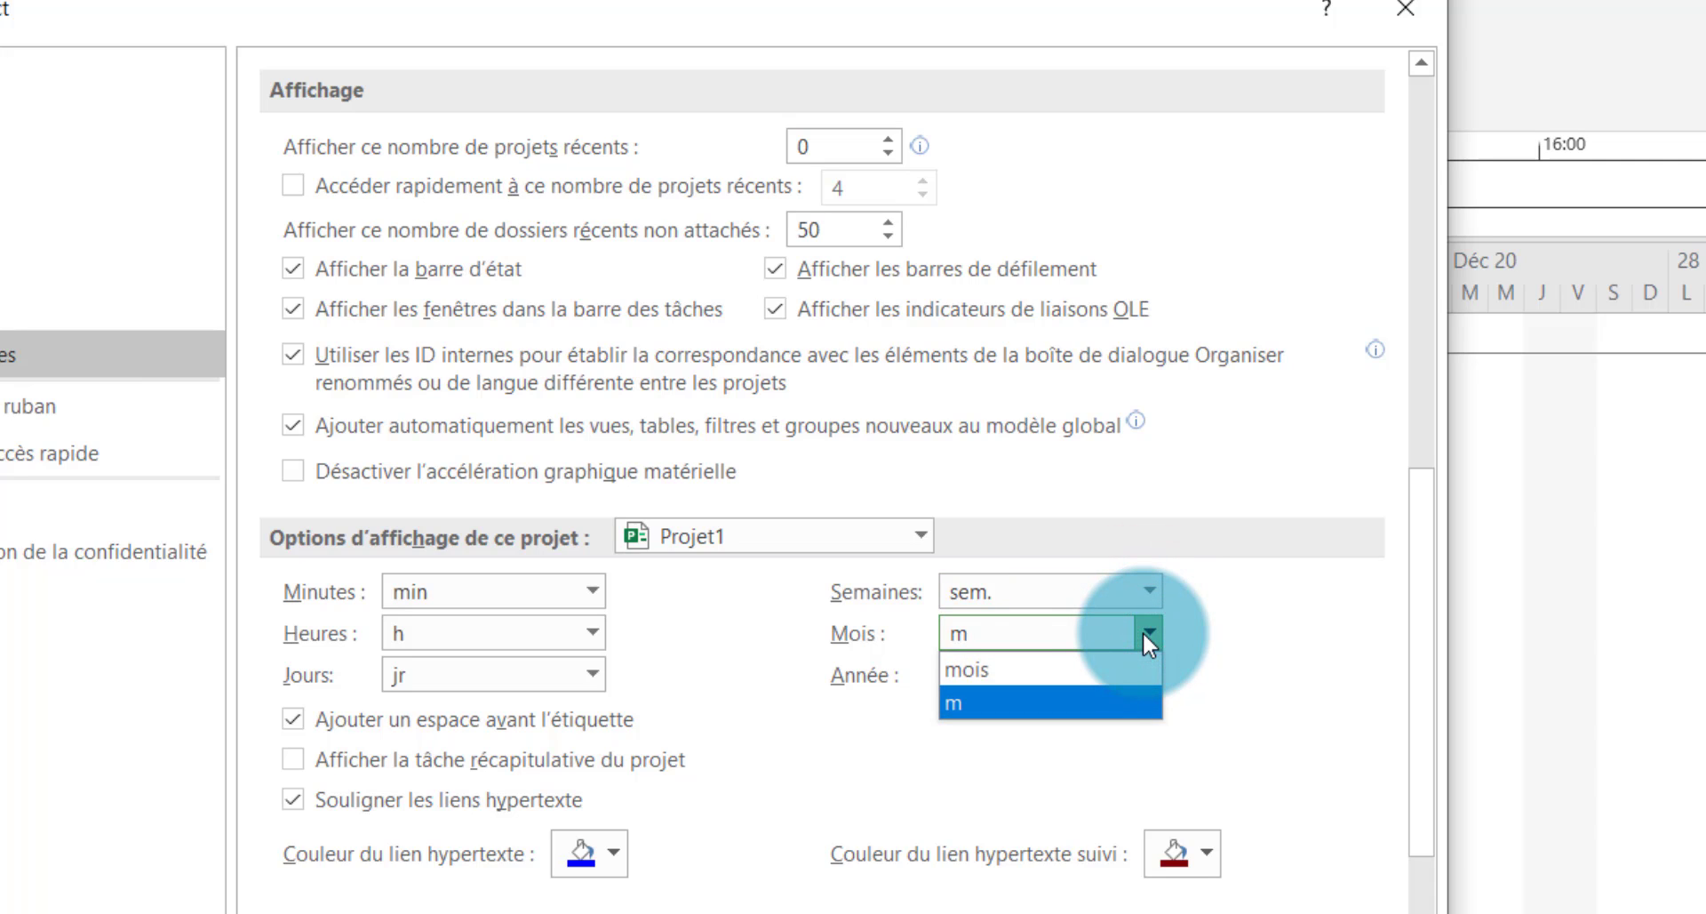
click(1084, 702)
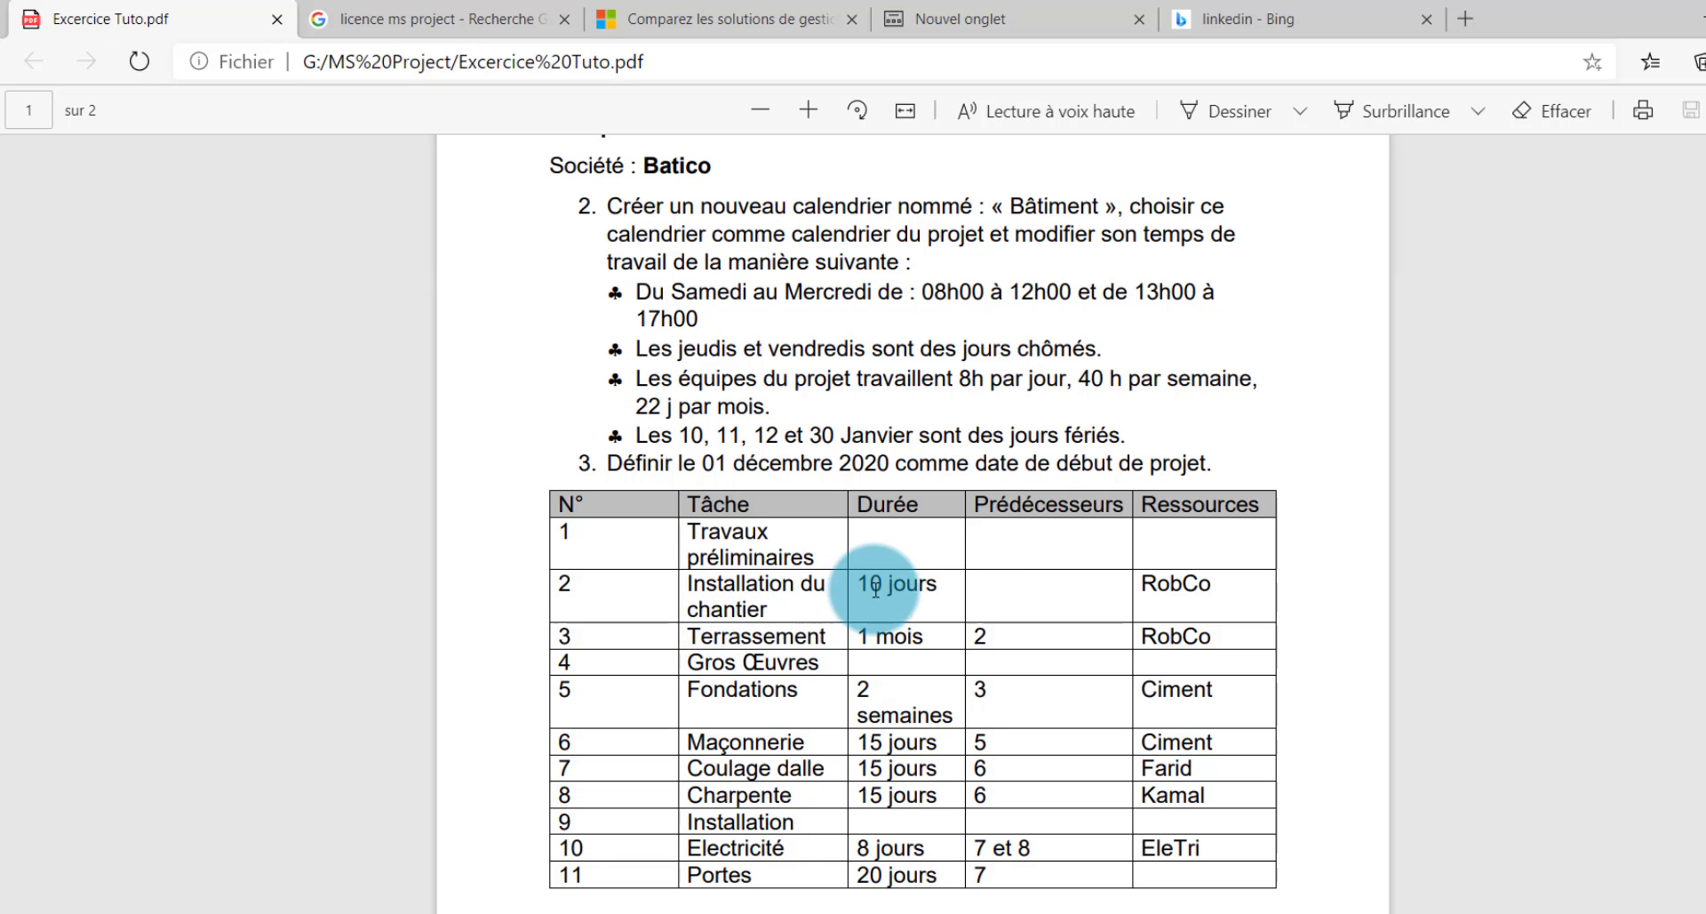
Switch from the exercise PDF to Project and set the duration of Installation du chantier to 10 days
click(766, 912)
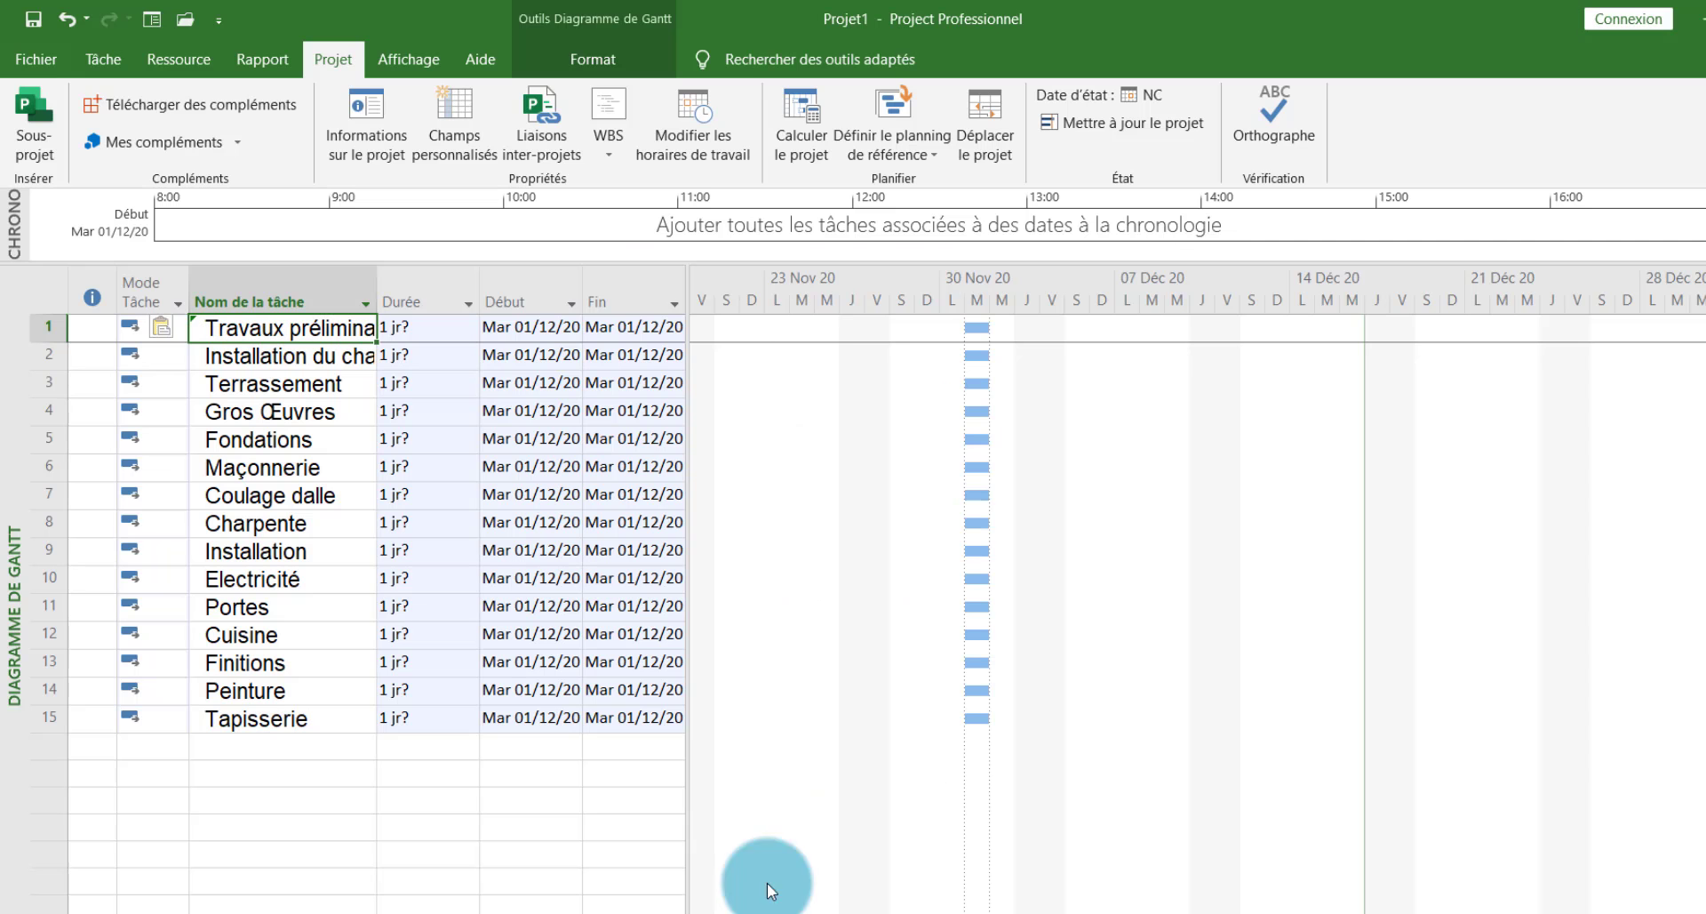
click(415, 334)
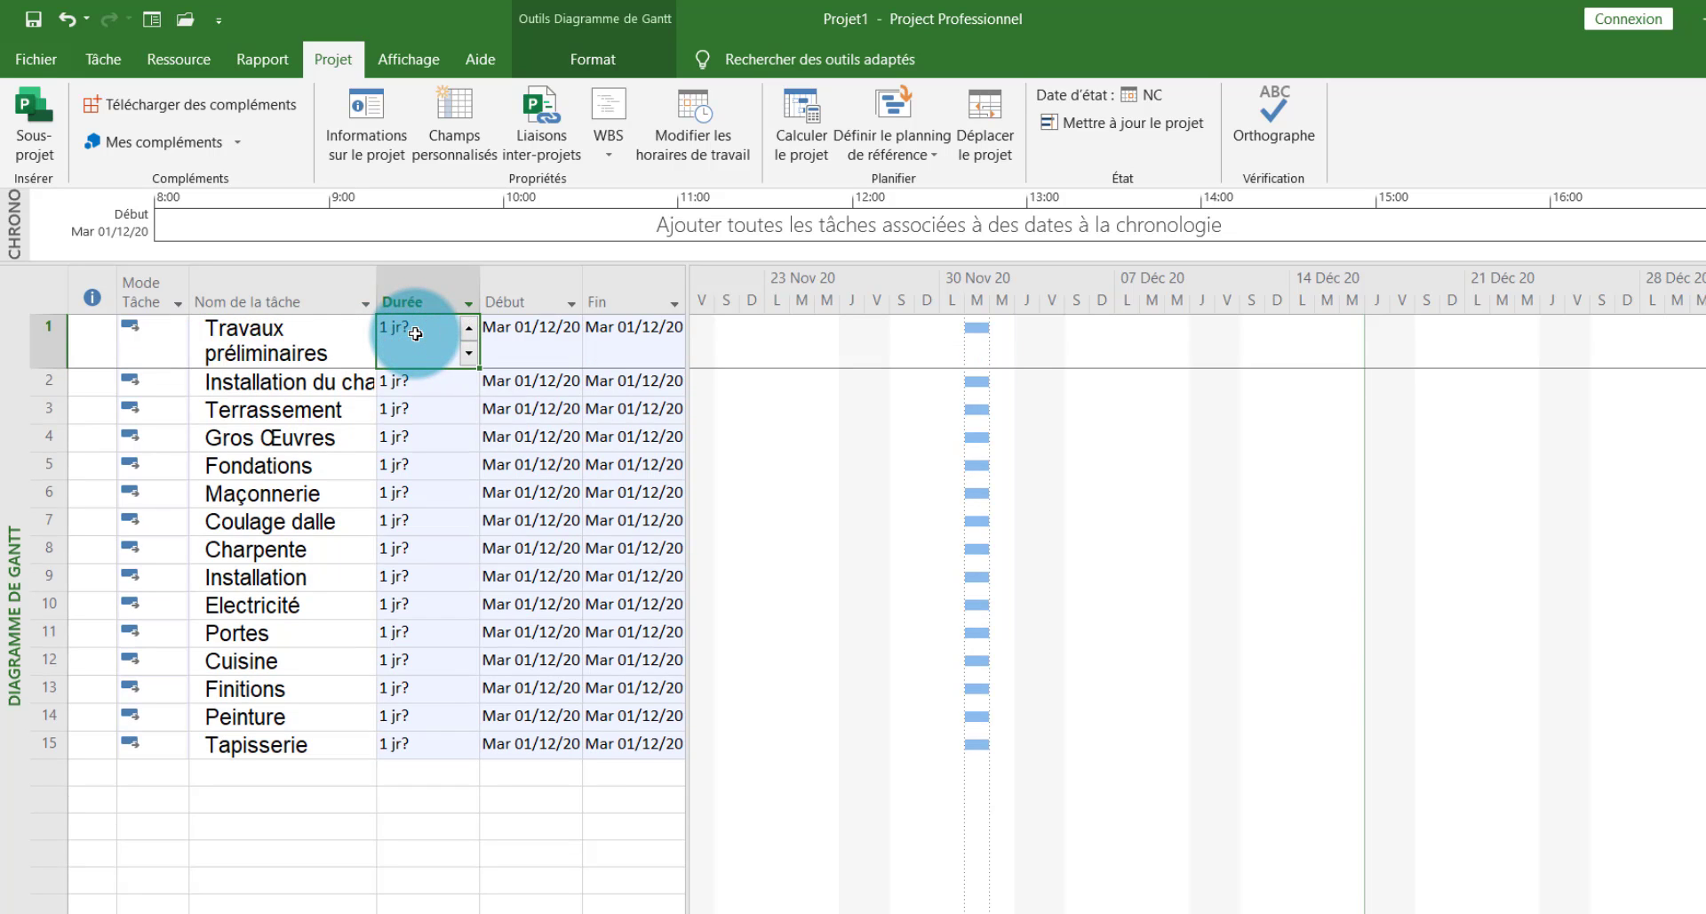
click(427, 389)
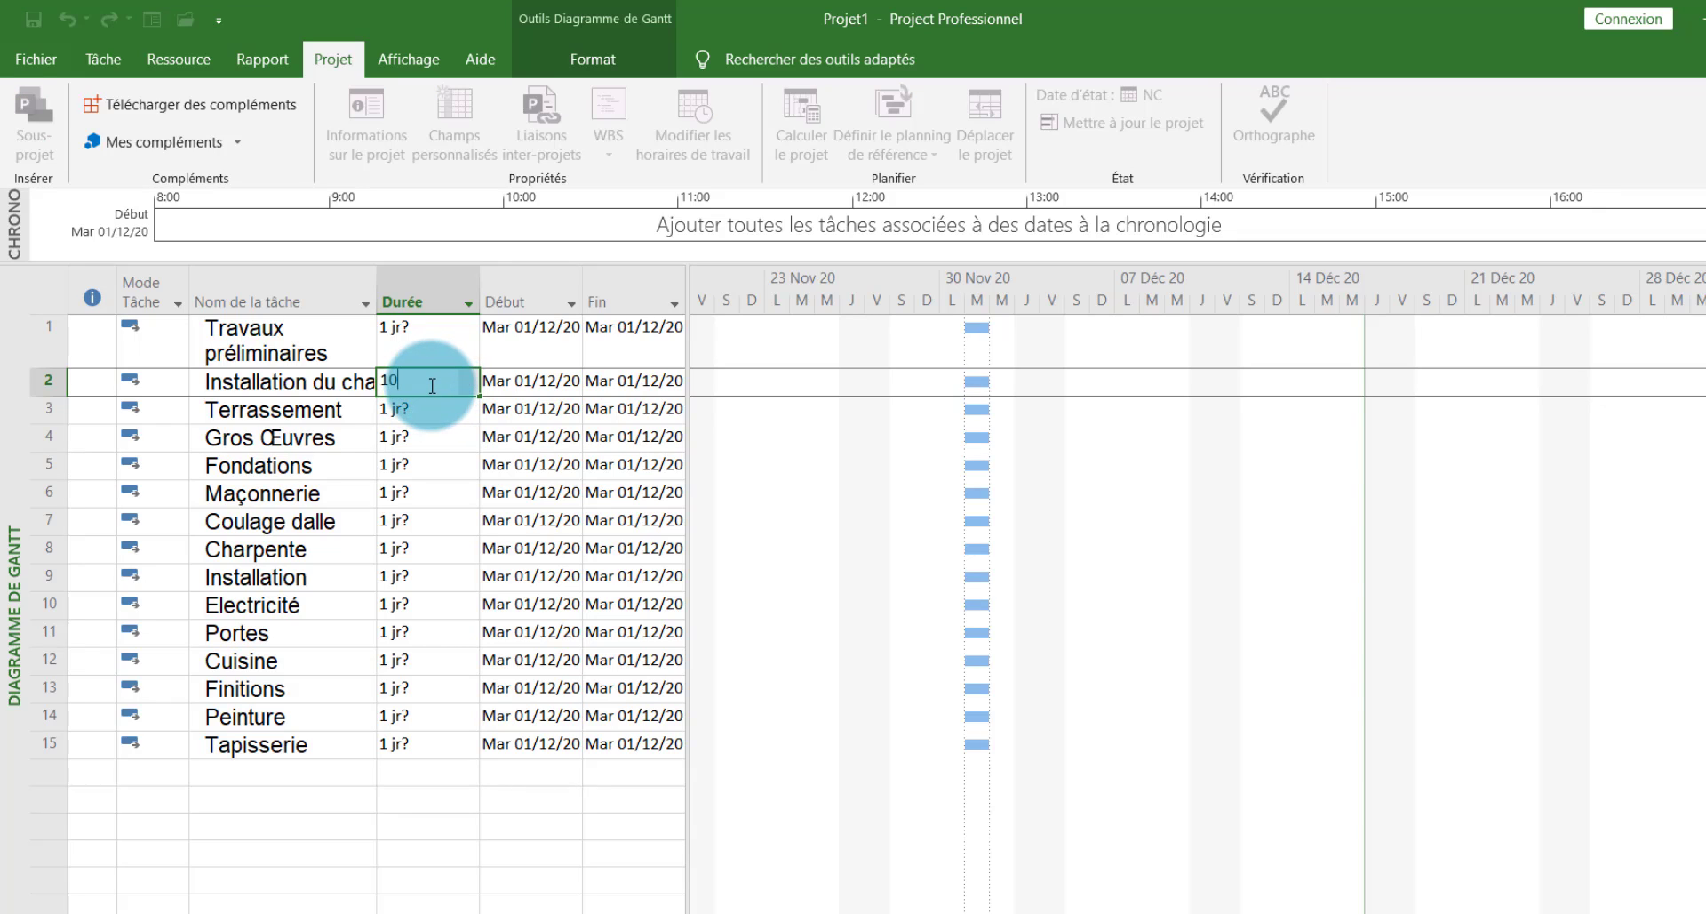
text(10)
key(Return)
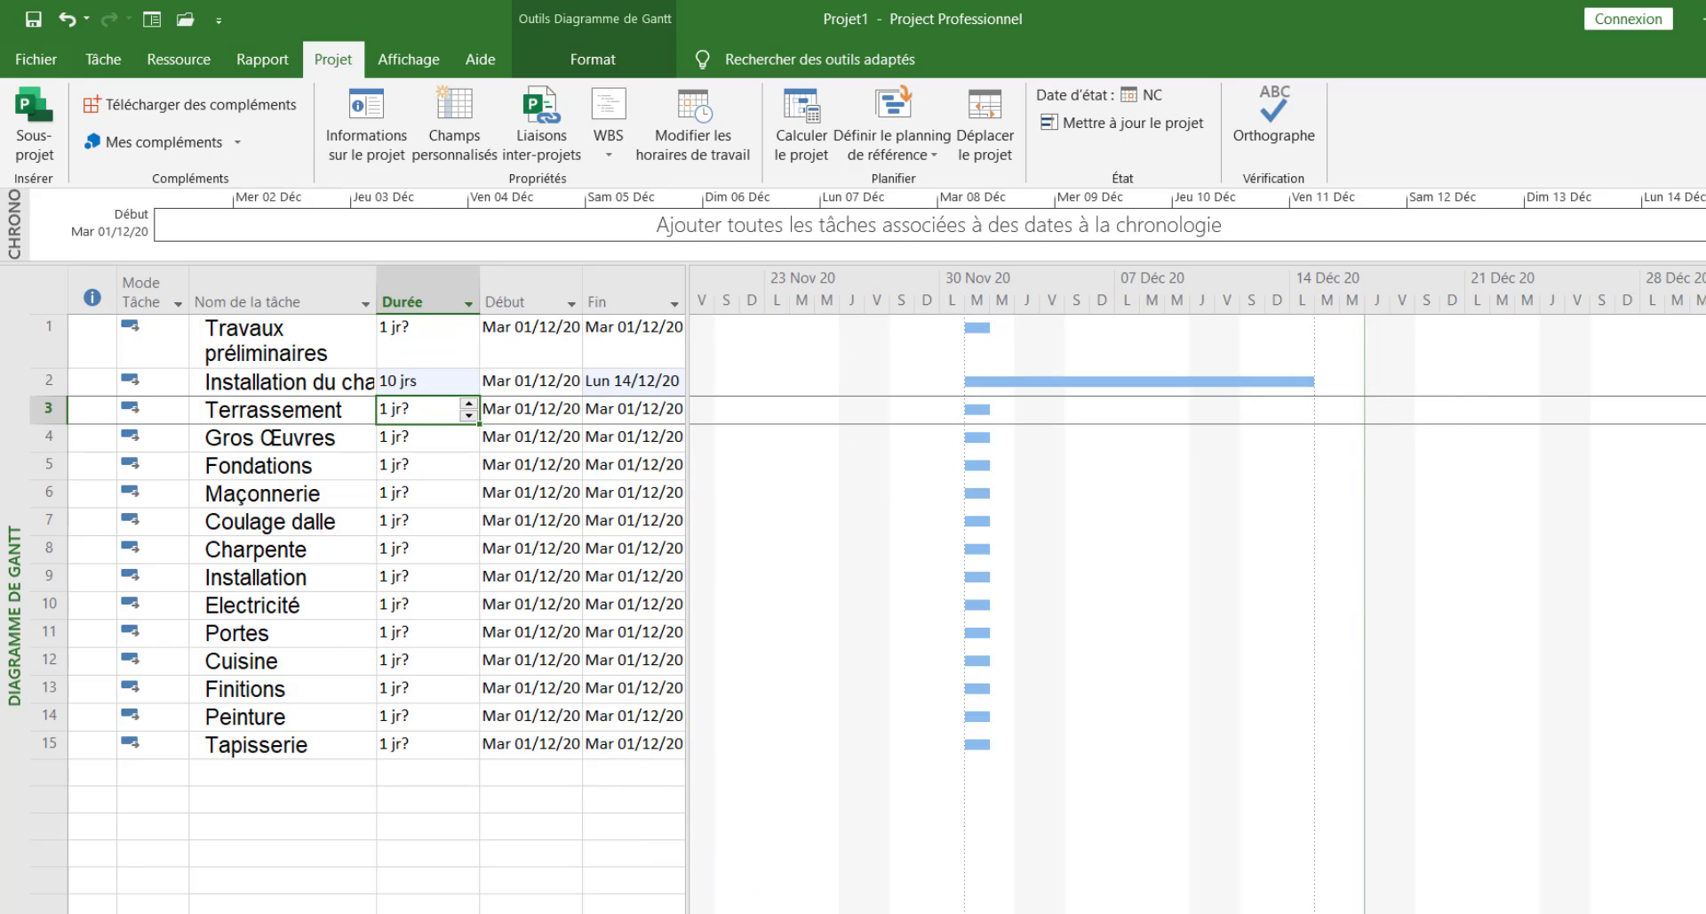
Look up Terrassement in the exercise PDF and set its duration in Project to 1 month
click(565, 875)
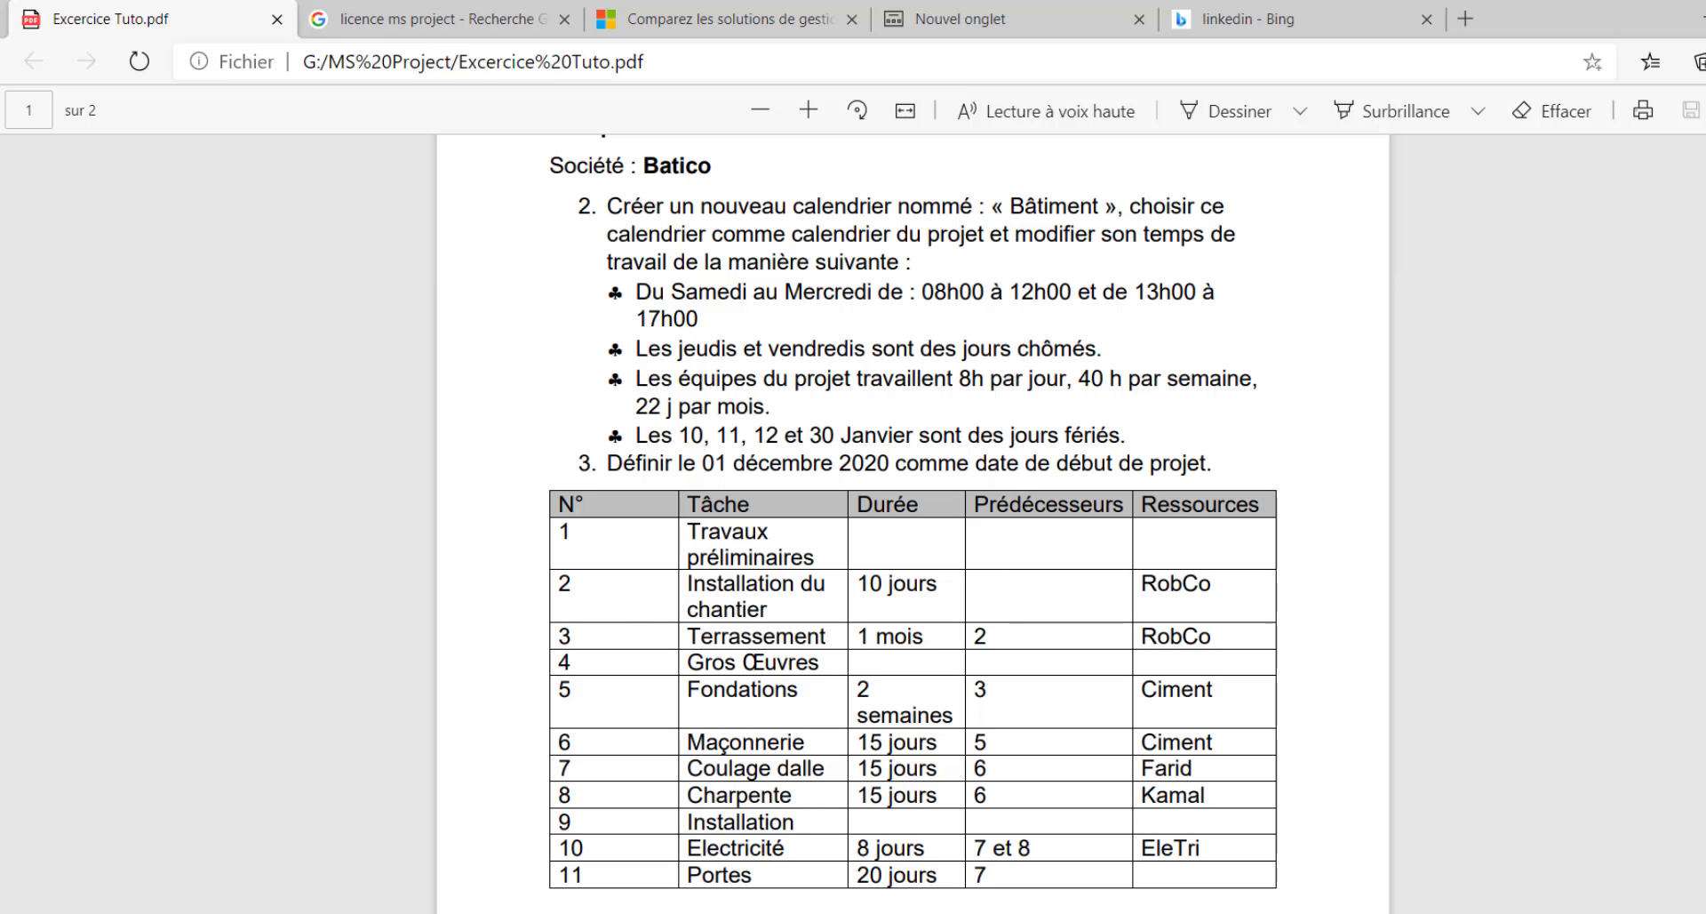
click(676, 912)
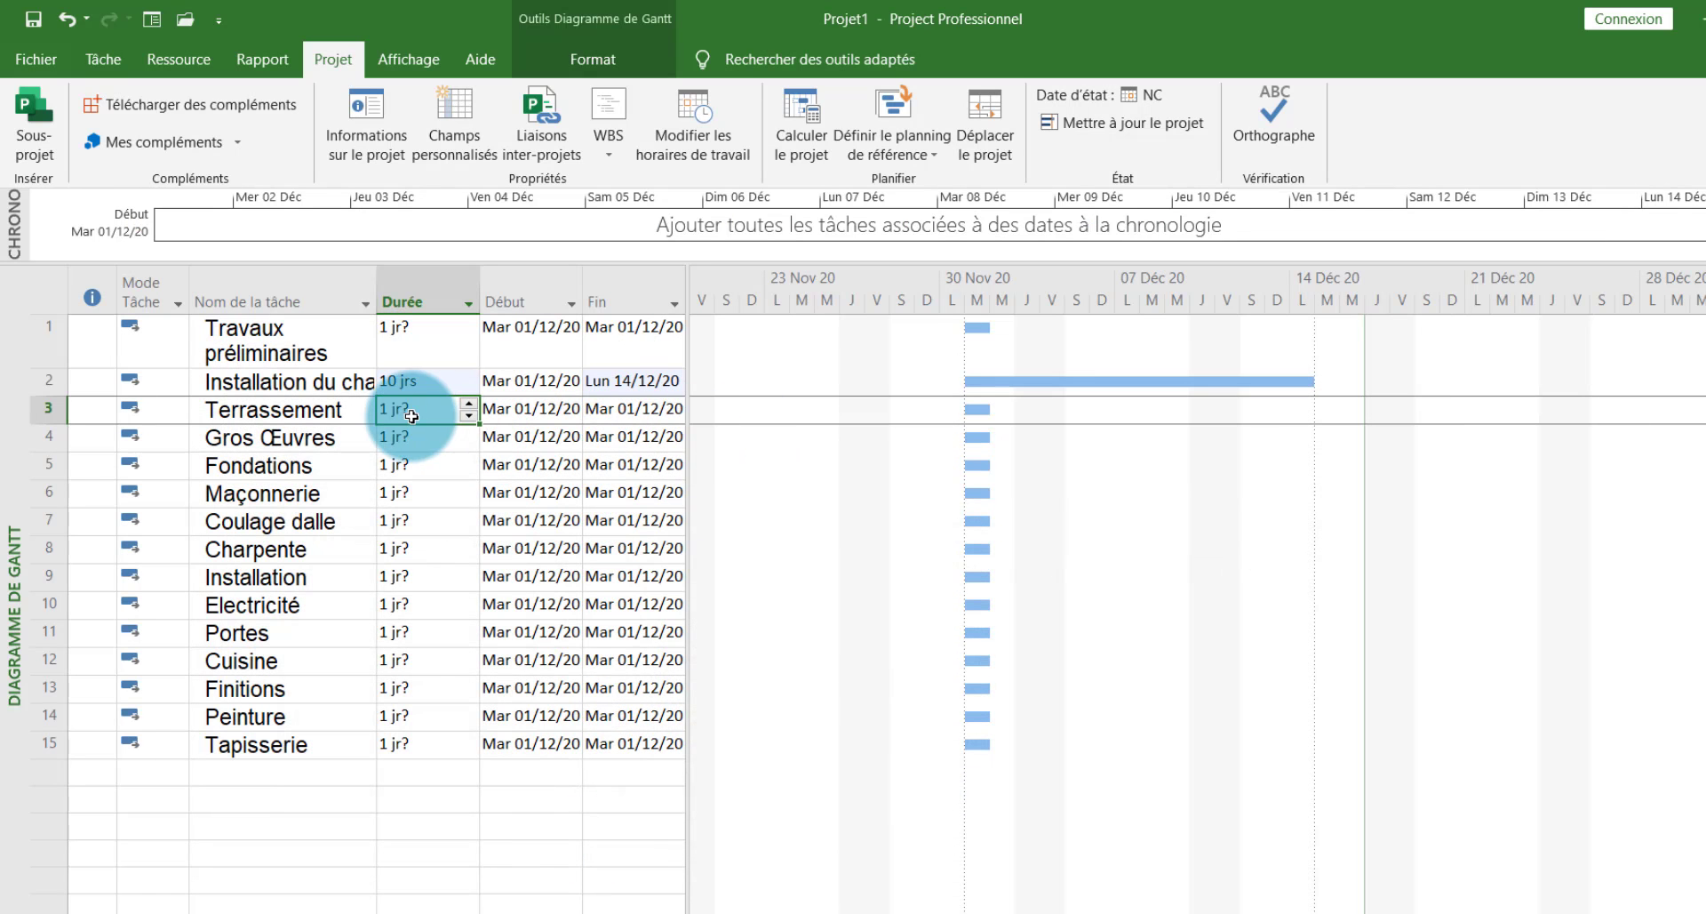
text(1m)
key(Return)
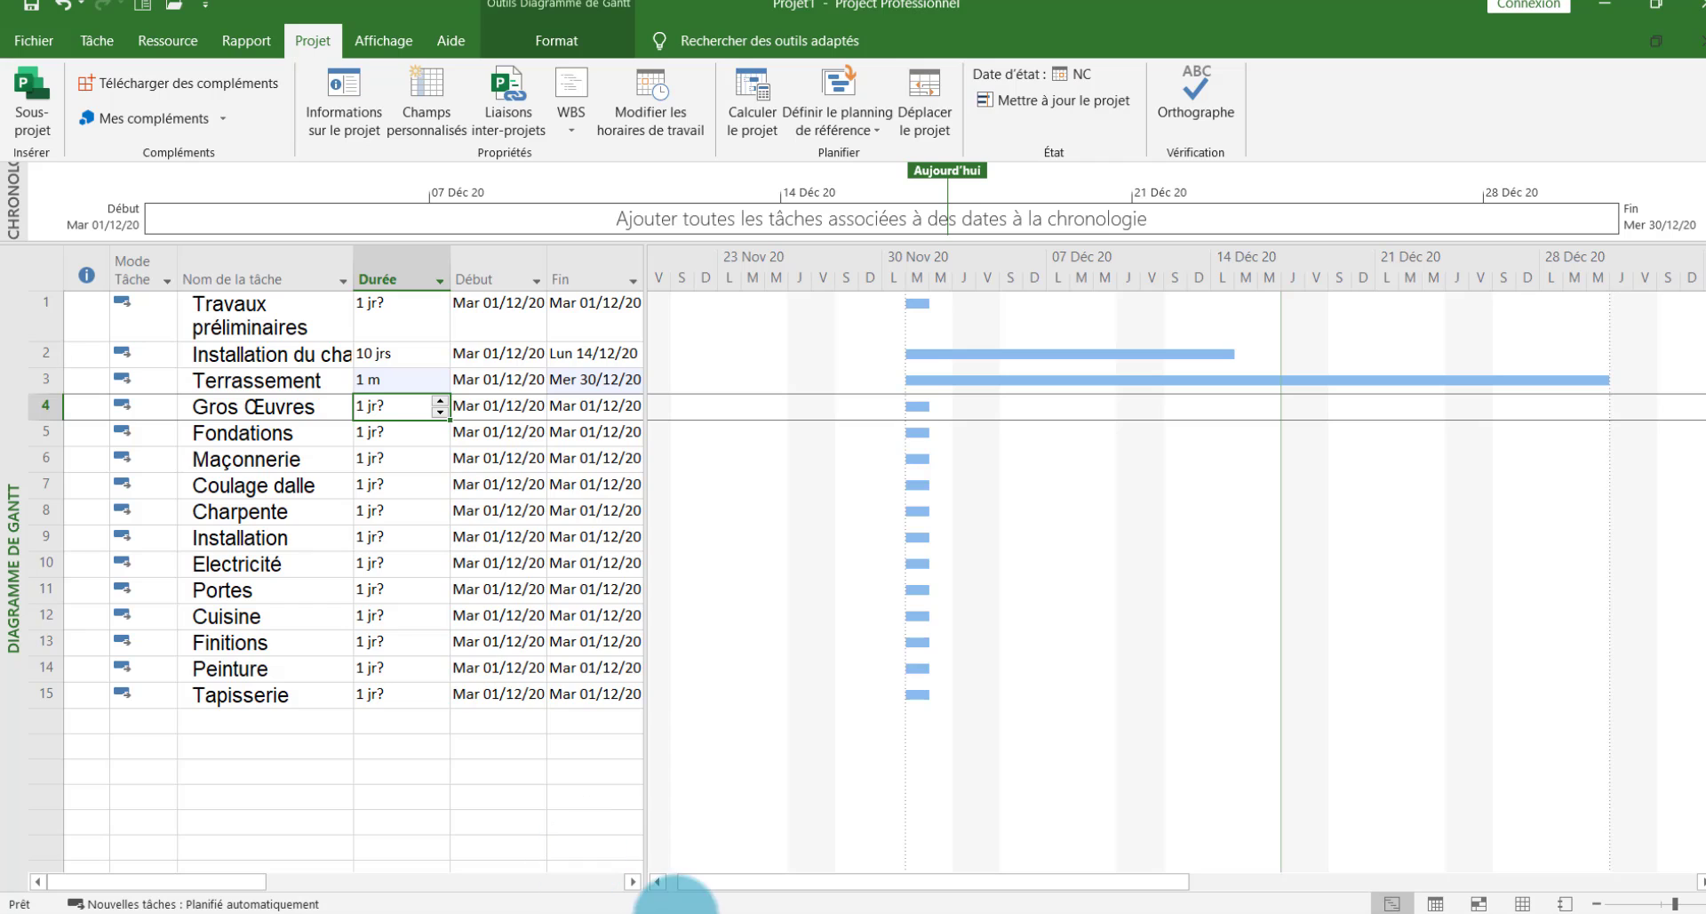
Look up Fondations in the exercise PDF and set its duration in Project to 2 weeks (2sem)
click(532, 909)
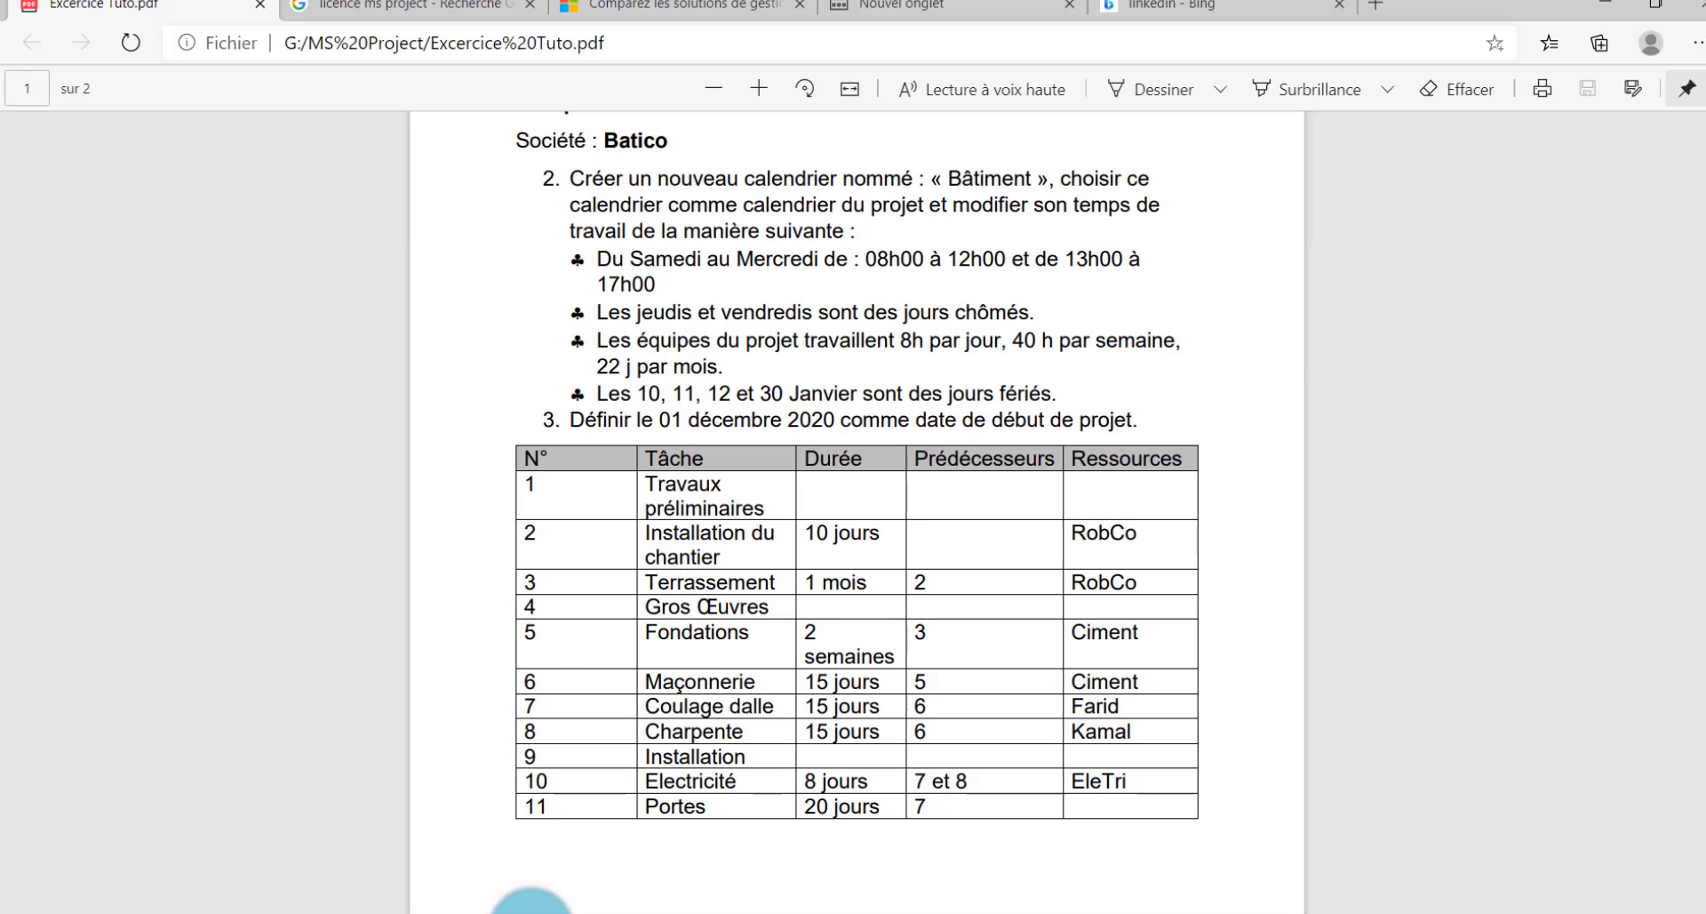
click(531, 911)
click(379, 434)
text(2s)
key(Return)
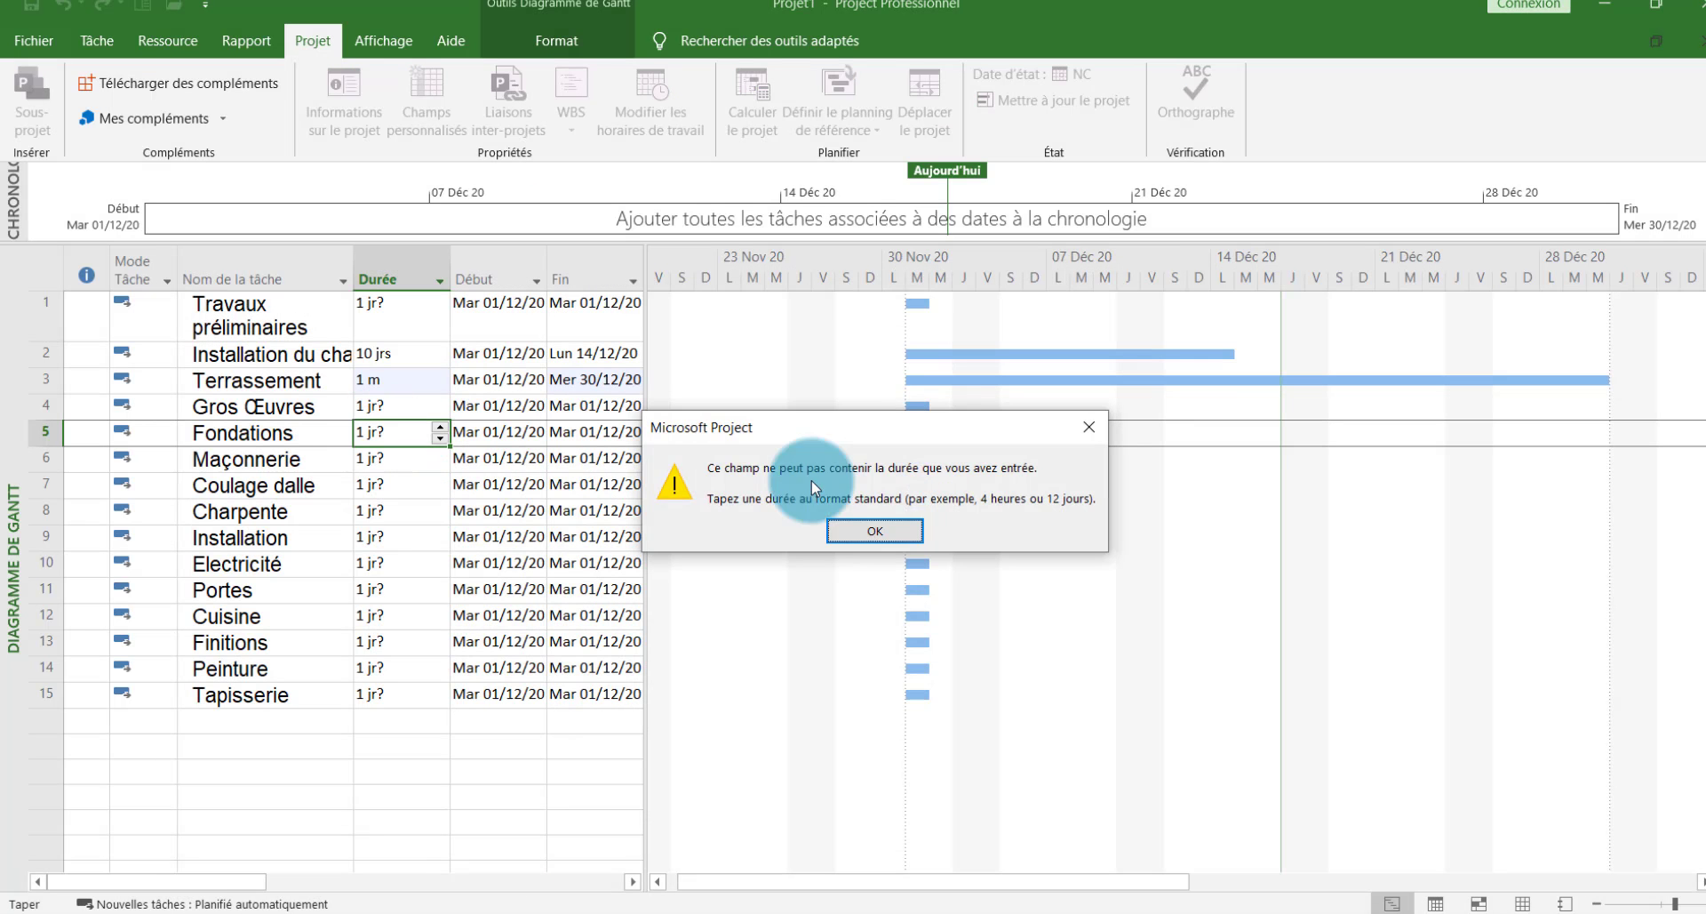
click(874, 531)
text(2sem)
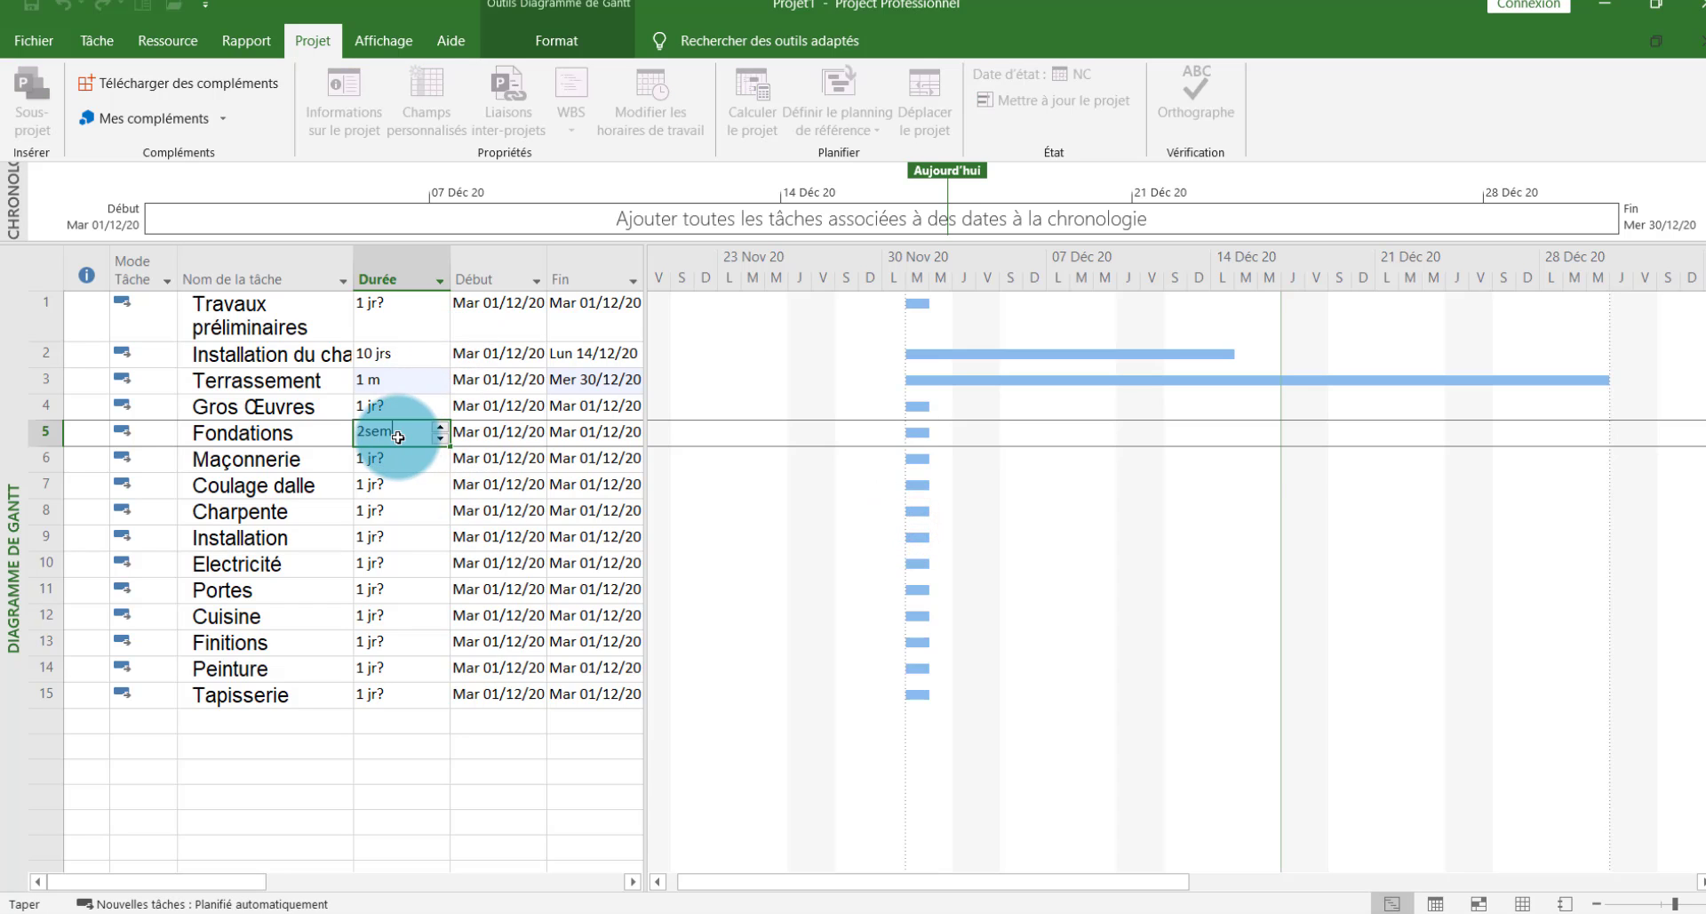
key(Return)
Consult the exercise PDF and set the durations of Coulage dalle, Charpente and Installation to 15 days each
click(531, 908)
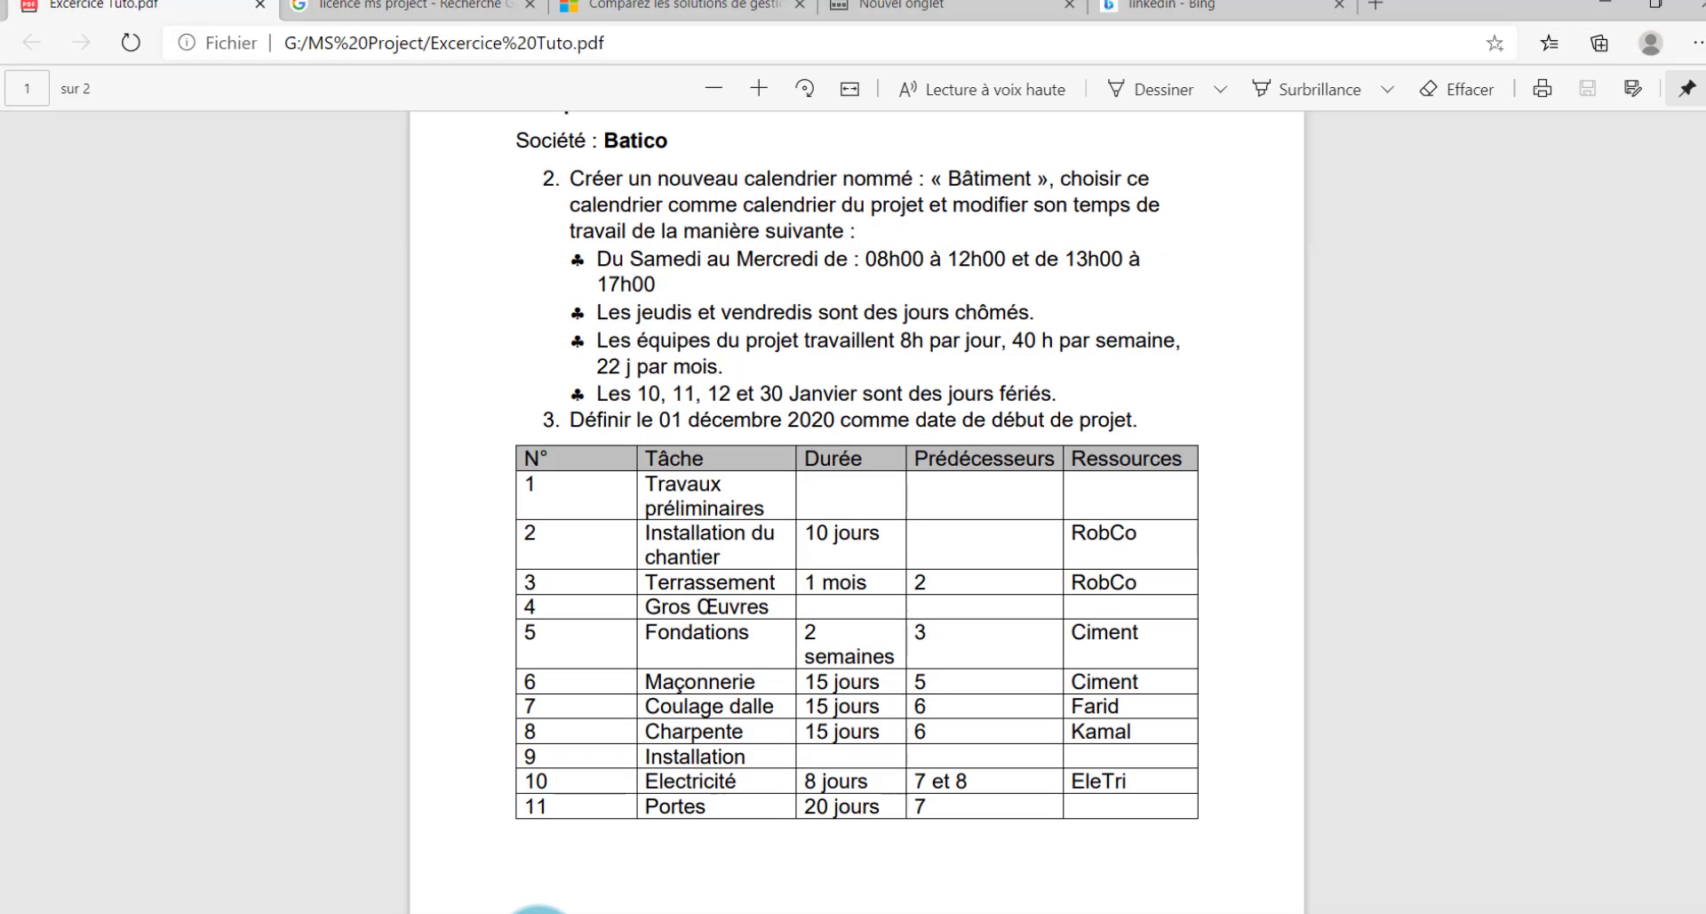
click(538, 911)
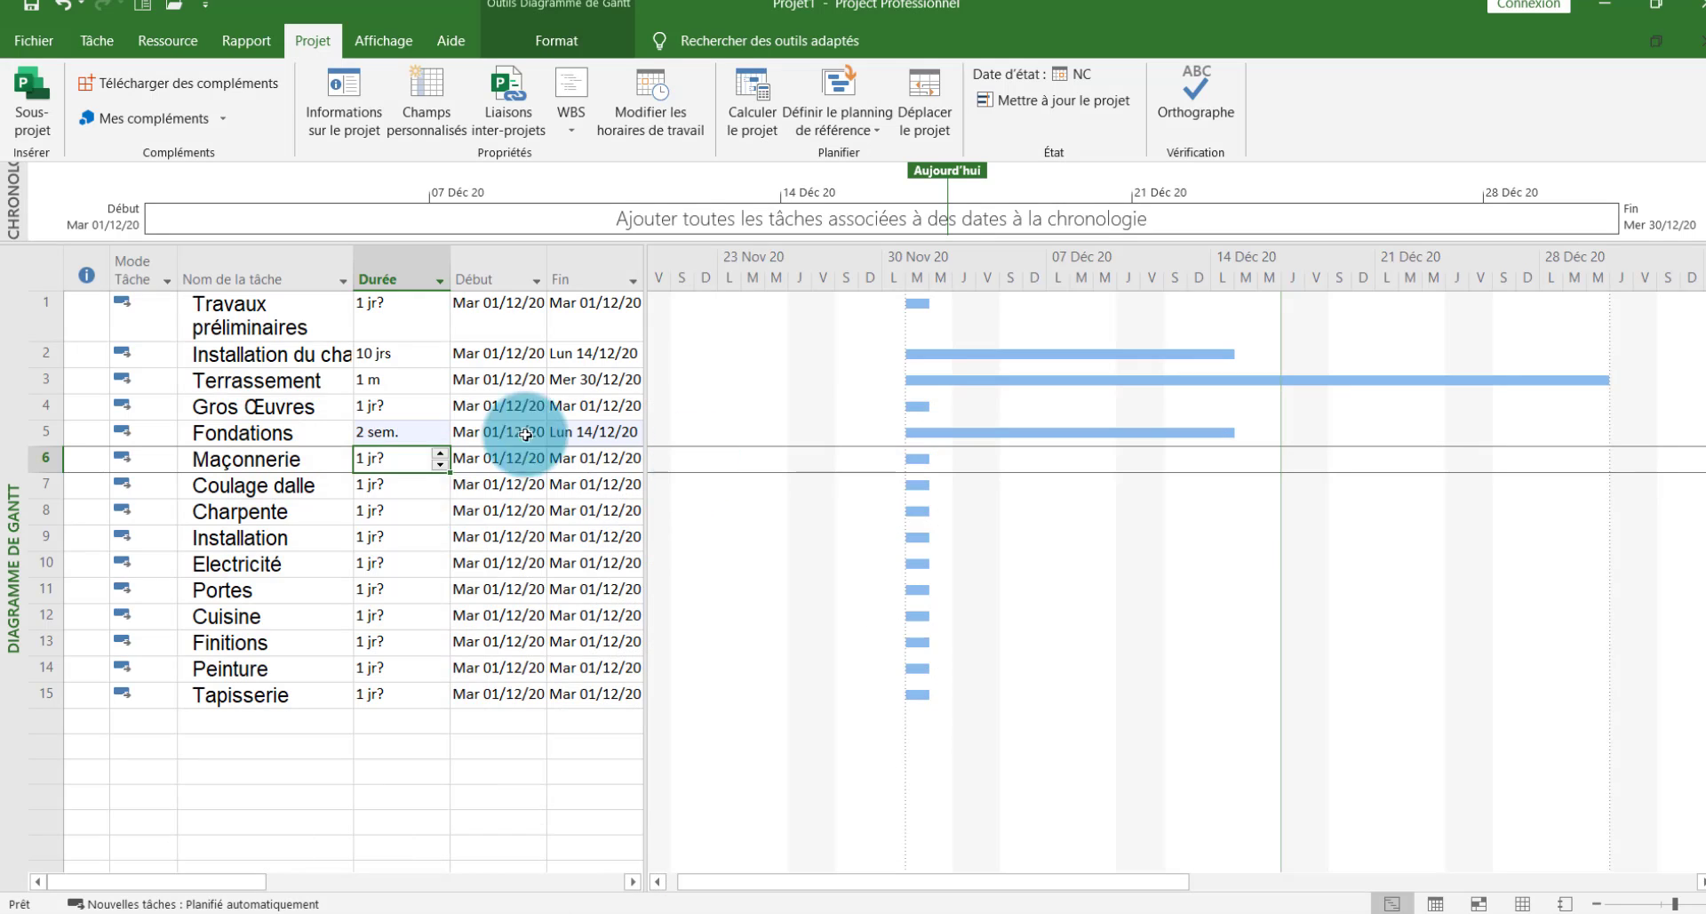
click(397, 488)
text(15)
key(Return)
text(15)
key(Return)
text(15)
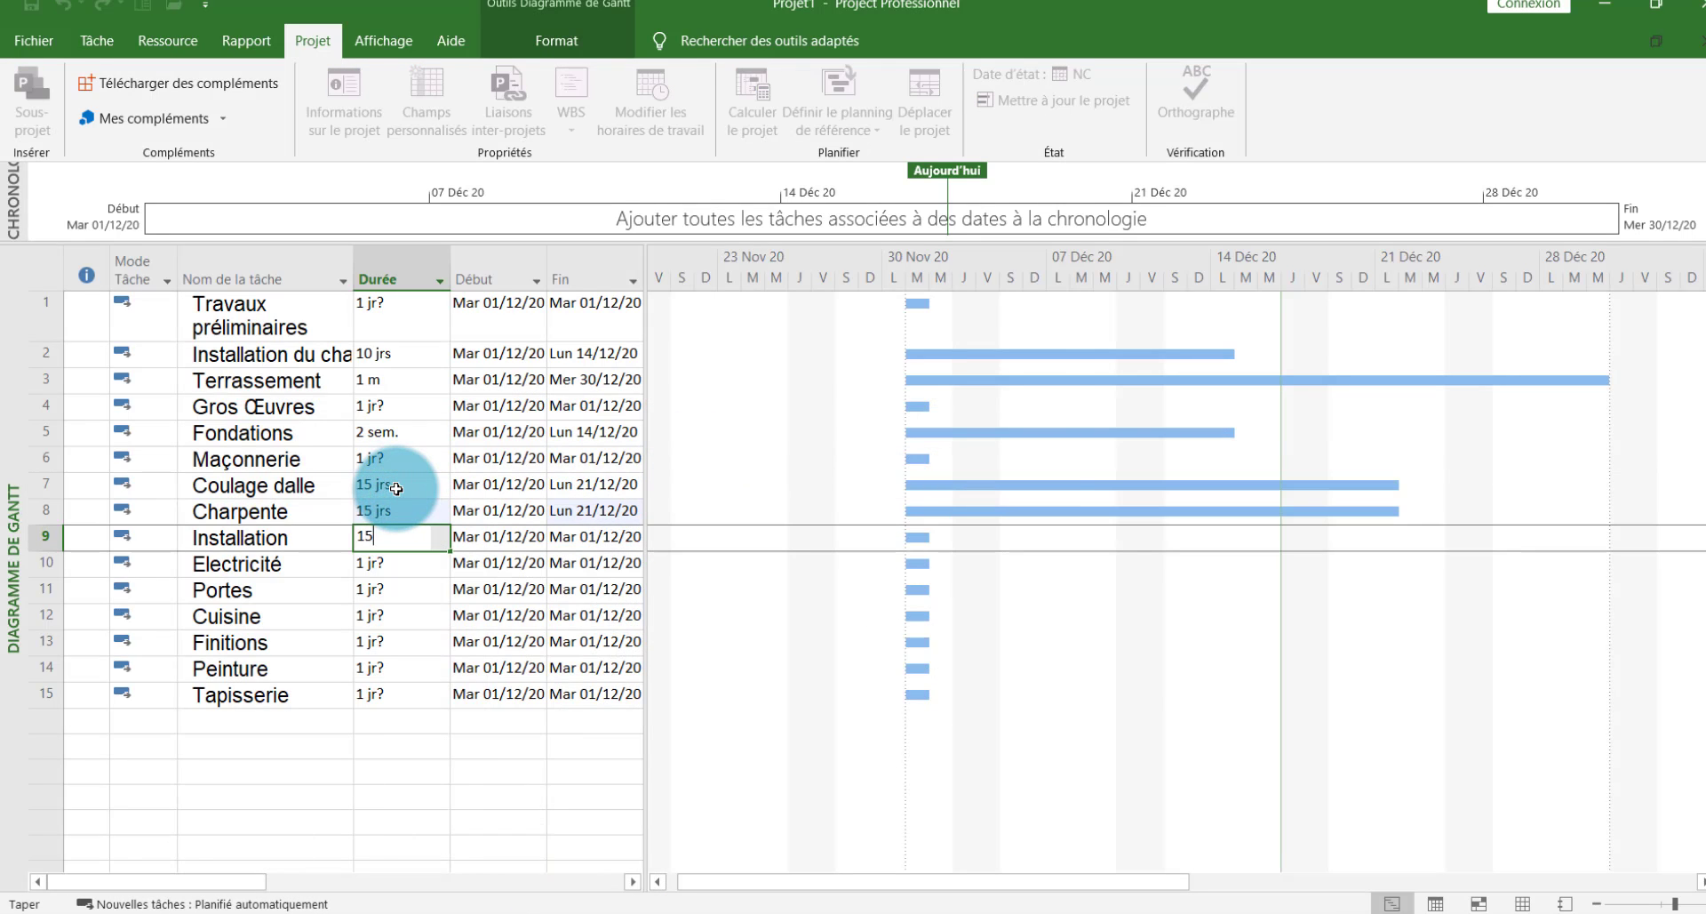
key(Return)
click(782, 447)
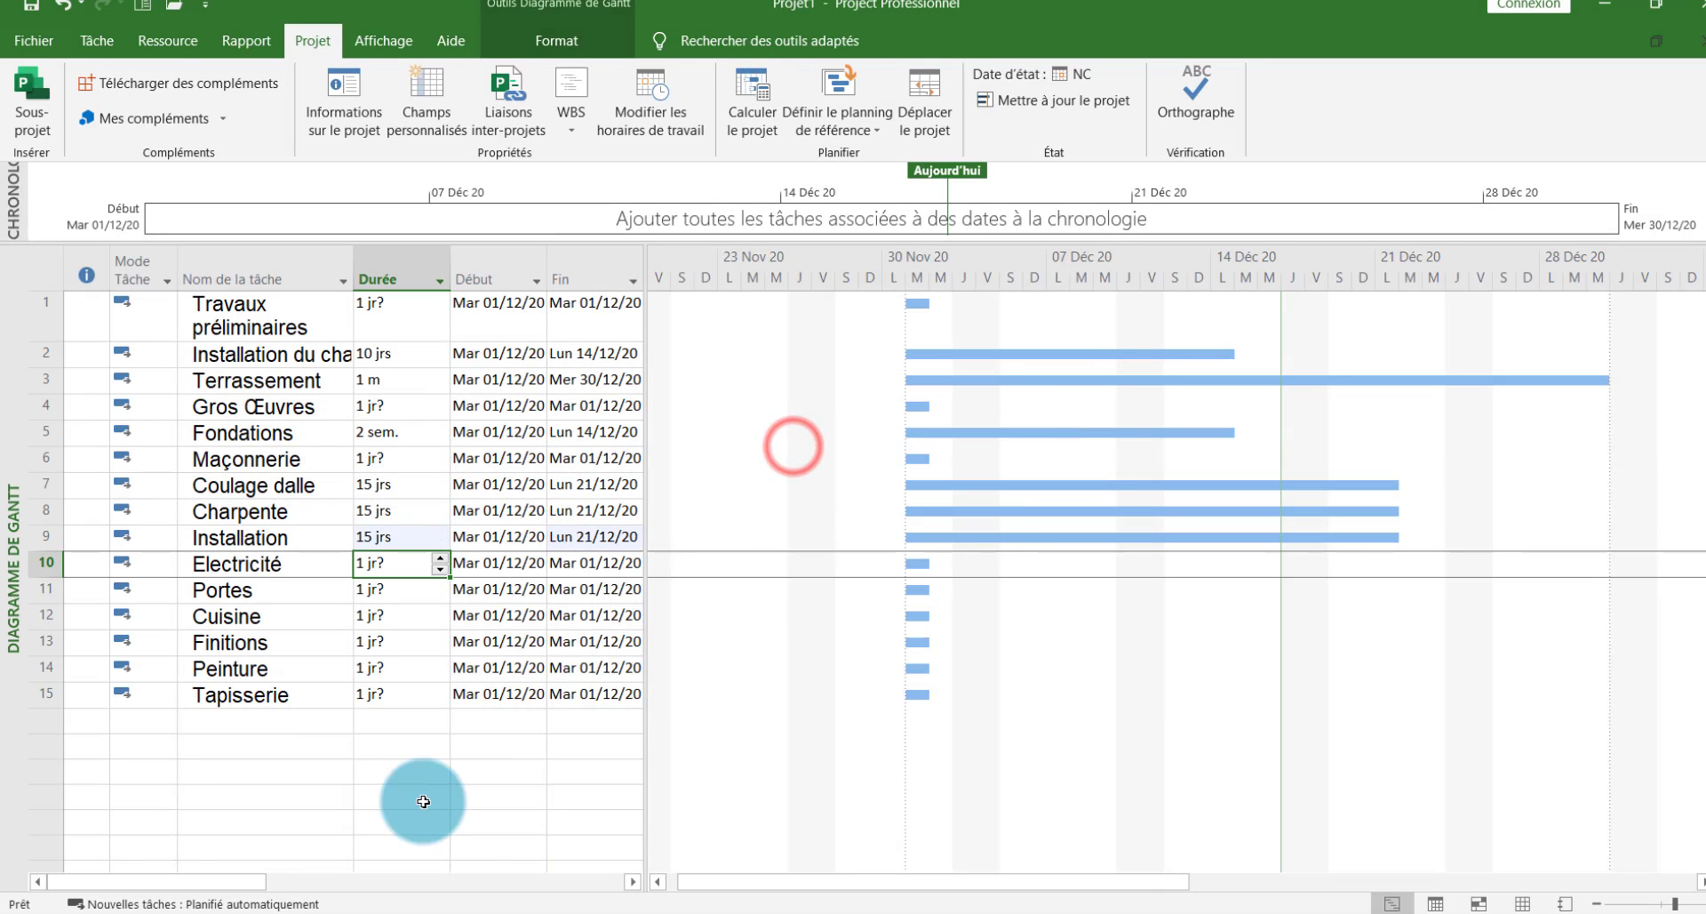
Recheck the durations in the exercise PDF and set Maçonnerie to 15 days
click(537, 910)
click(537, 908)
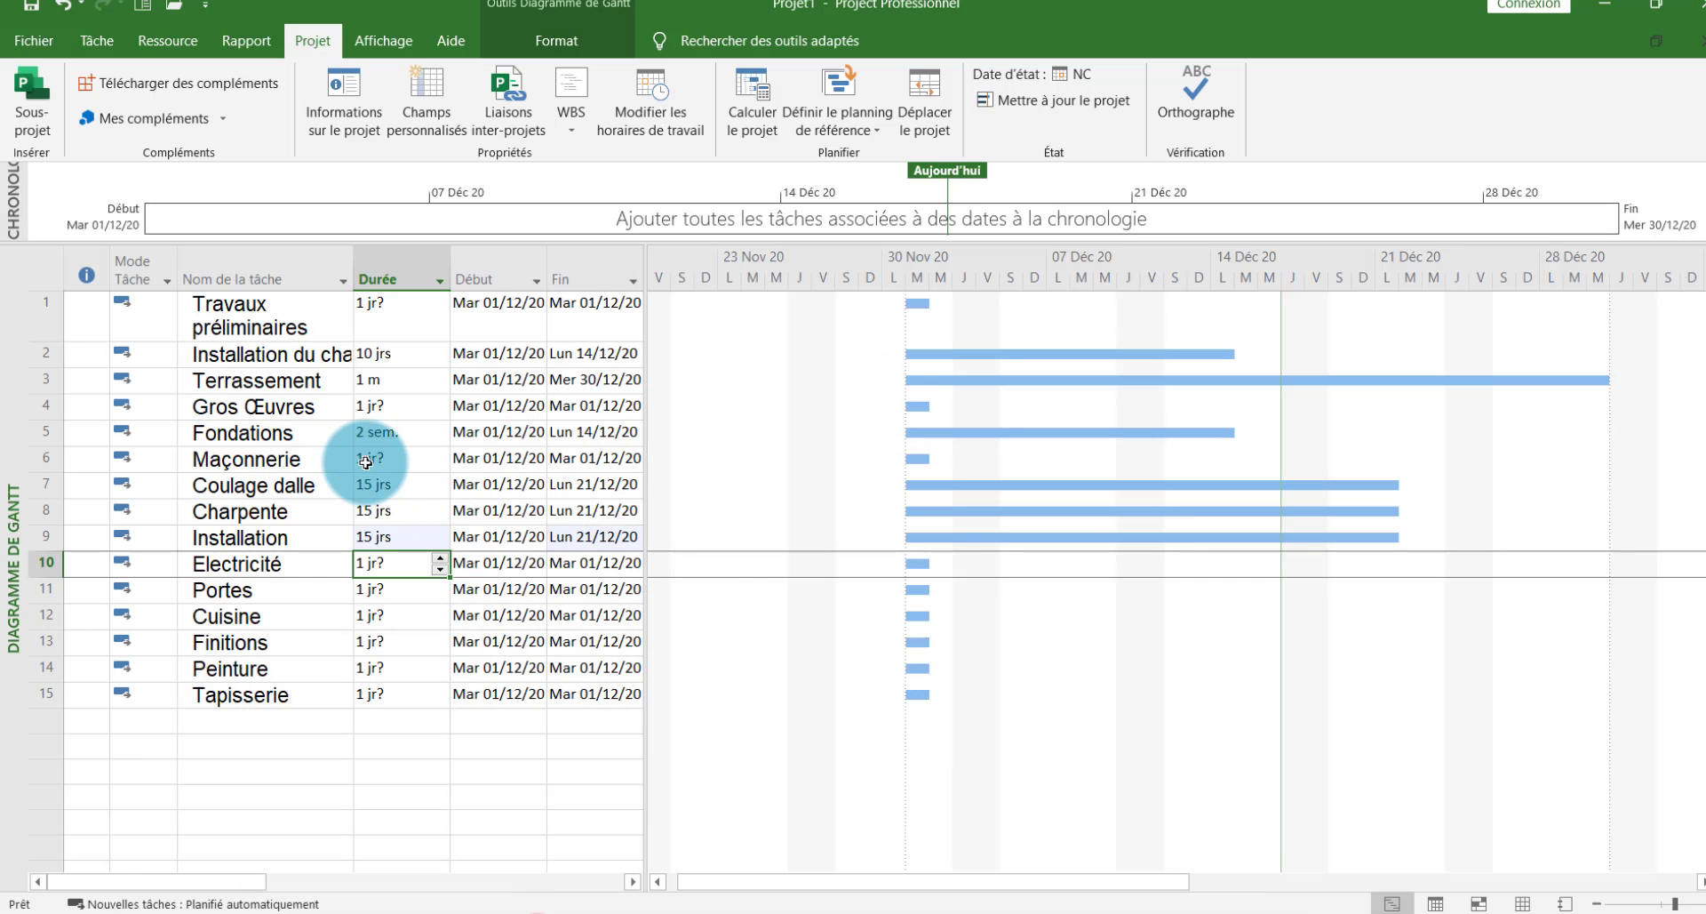
click(383, 457)
click(537, 910)
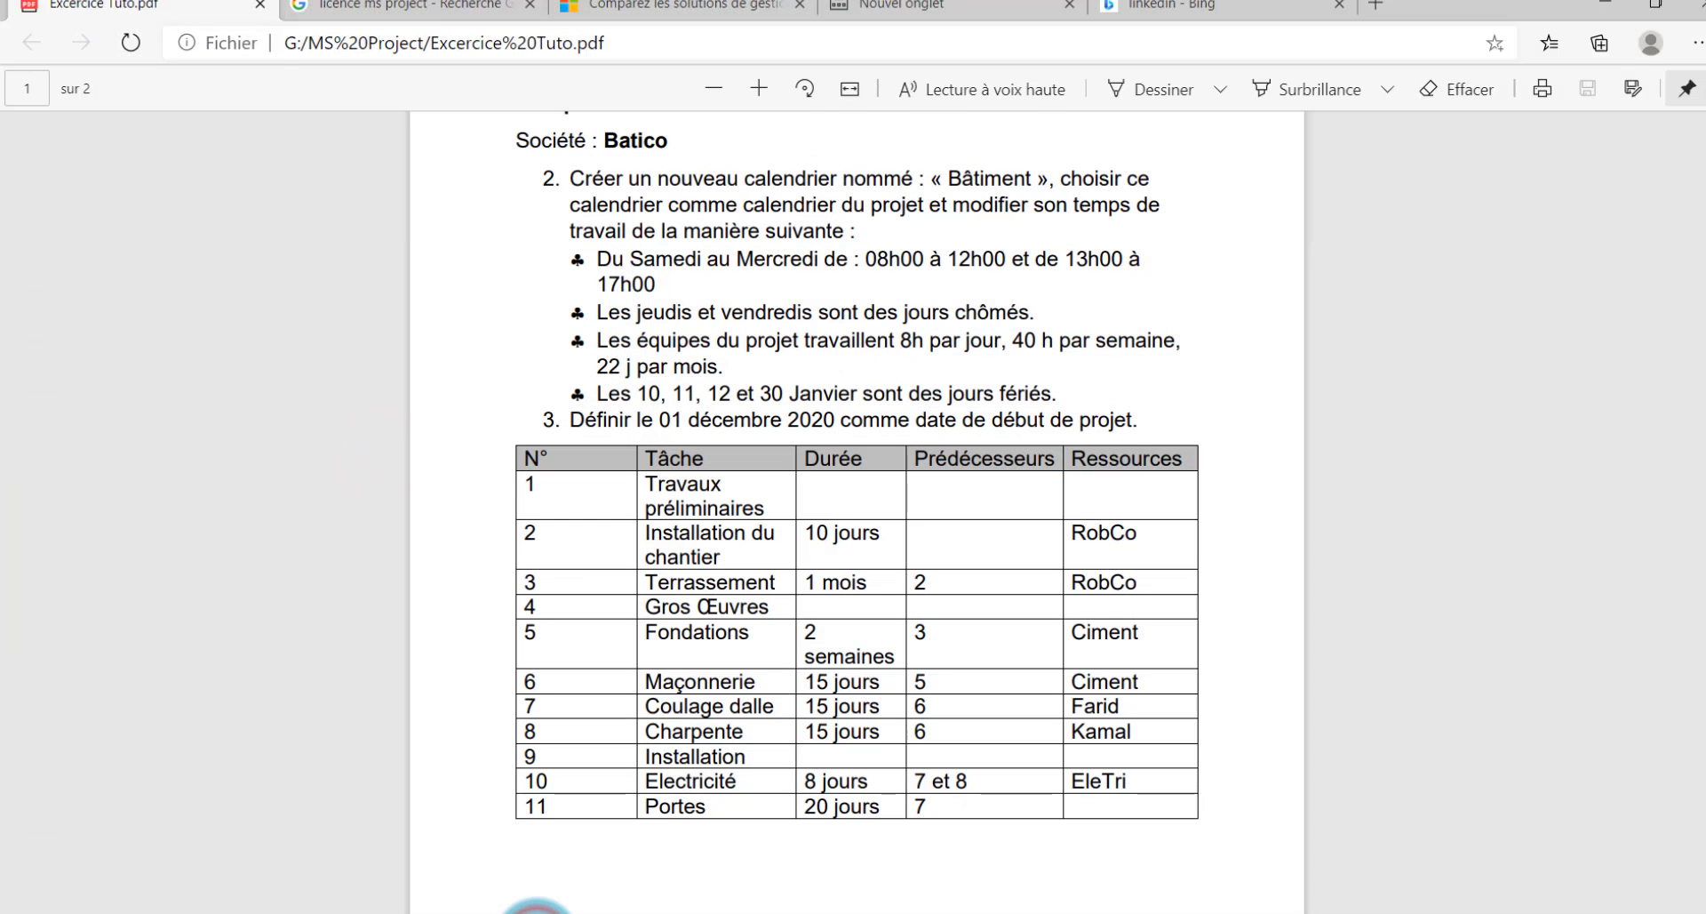
click(537, 910)
text(15 jrs)
key(Return)
key(Return)
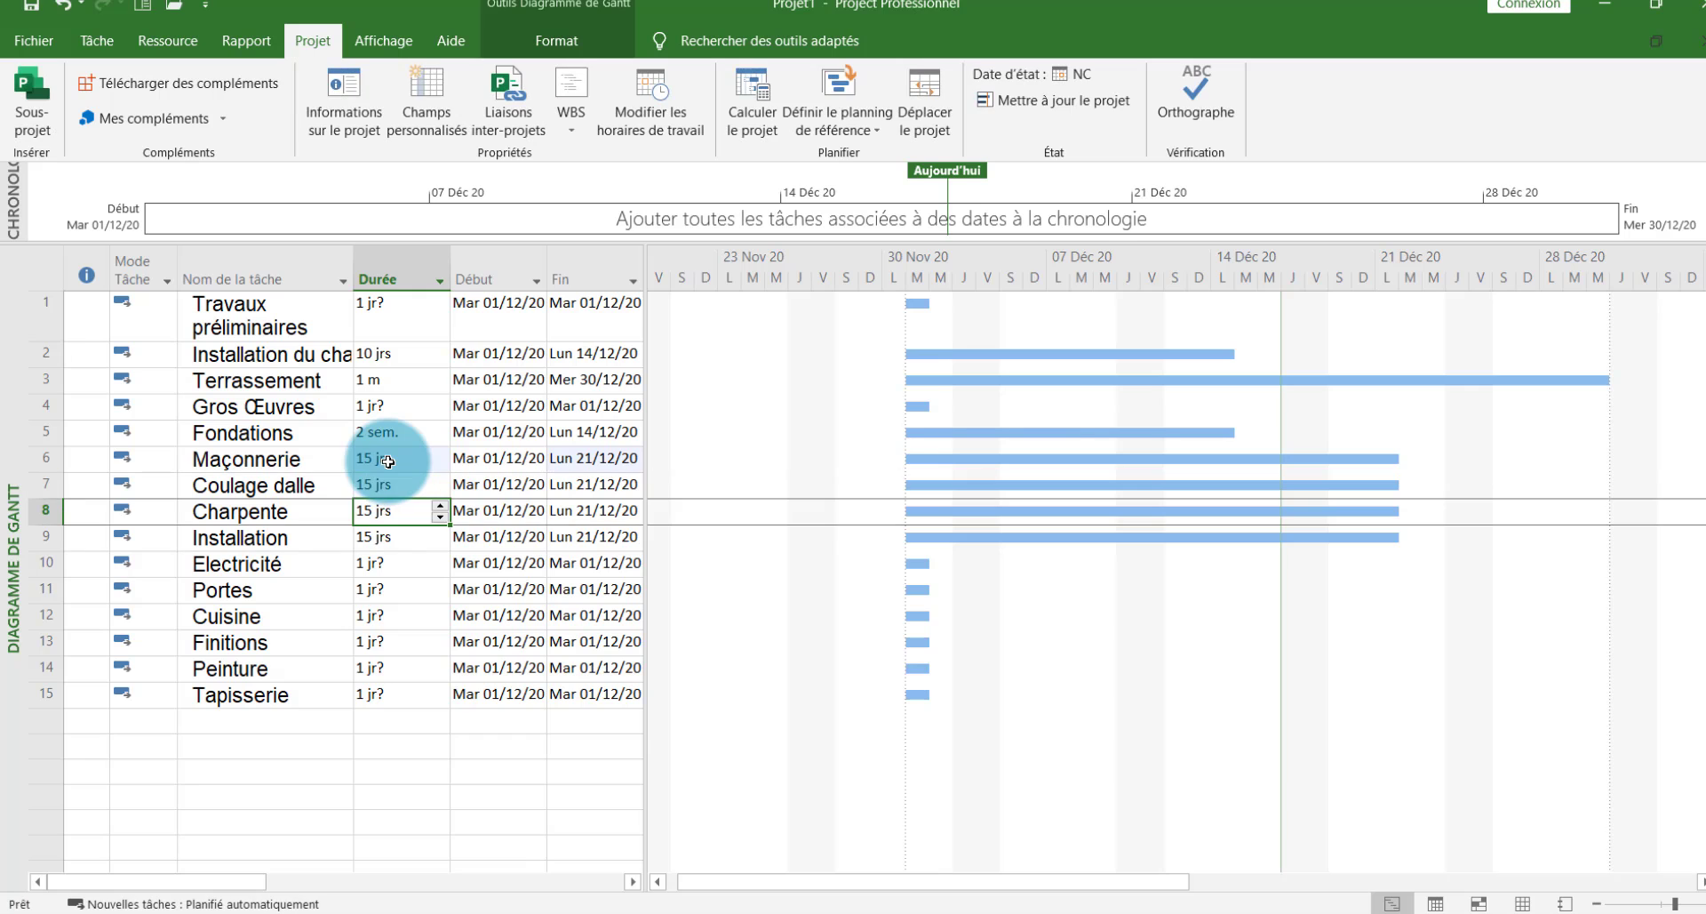
Enter 15 days as the duration of Charpente and set Installation to 1 day
text(15)
key(Return)
click(798, 442)
text(1)
key(Return)
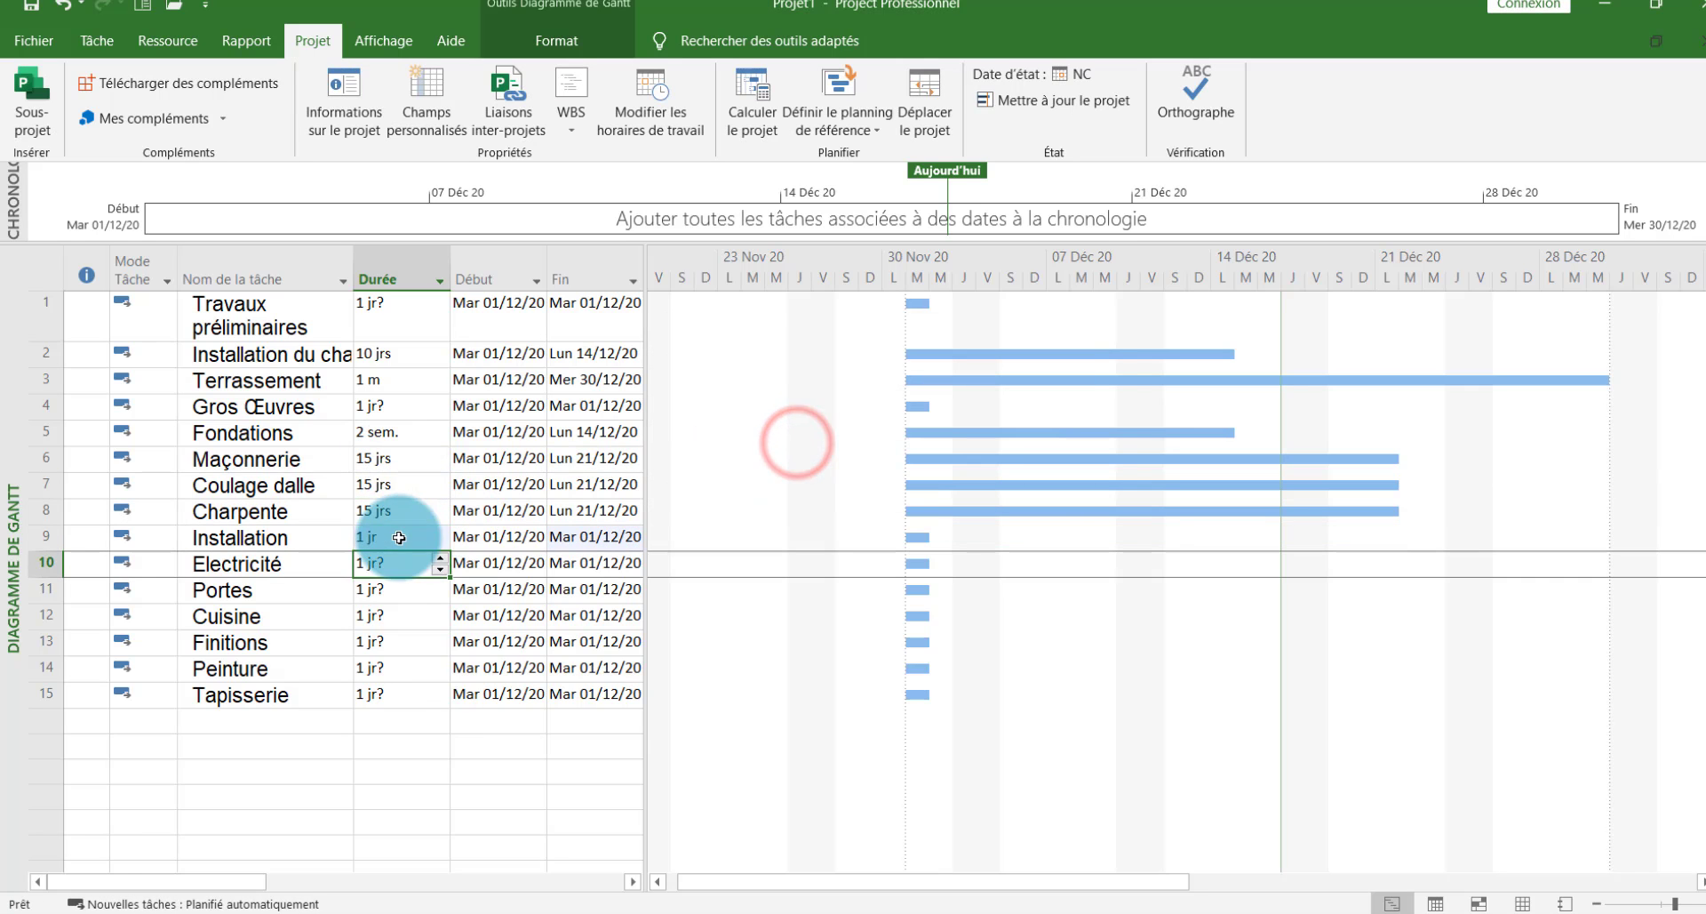
Consult the rest of the PDF's task table and set Electricité to 2 days, Portes to 20 days and Cuisine to 2 weeks
click(536, 910)
drag(1705, 404, 1704, 578)
click(744, 912)
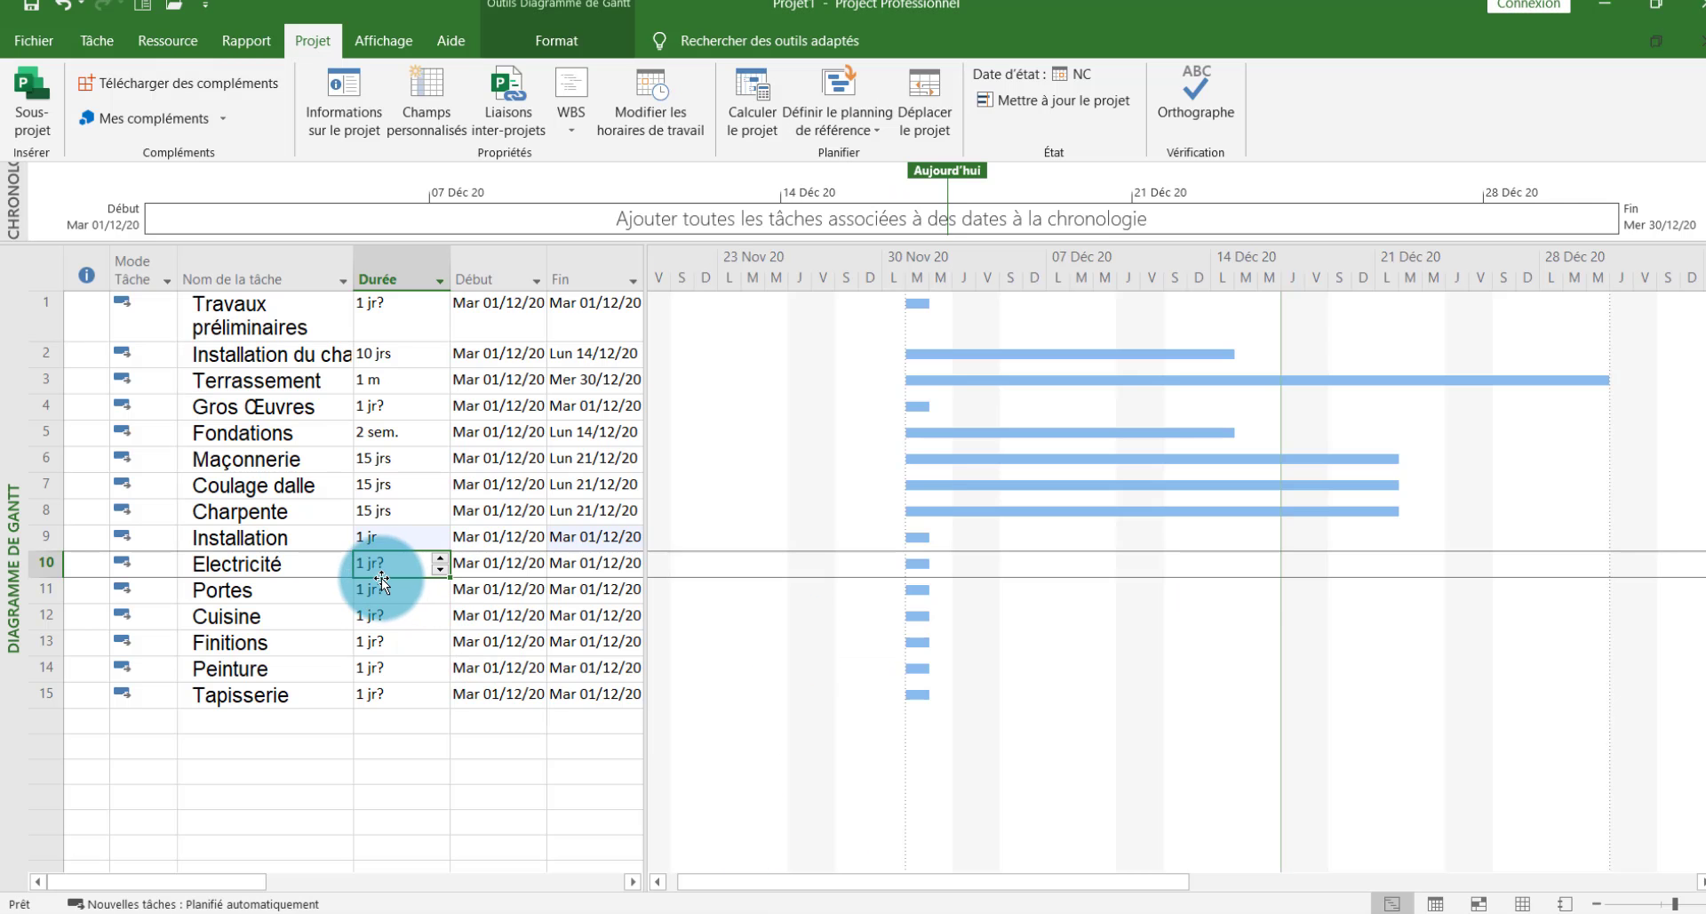
text(2)
key(Return)
text(20)
key(Return)
text(2s)
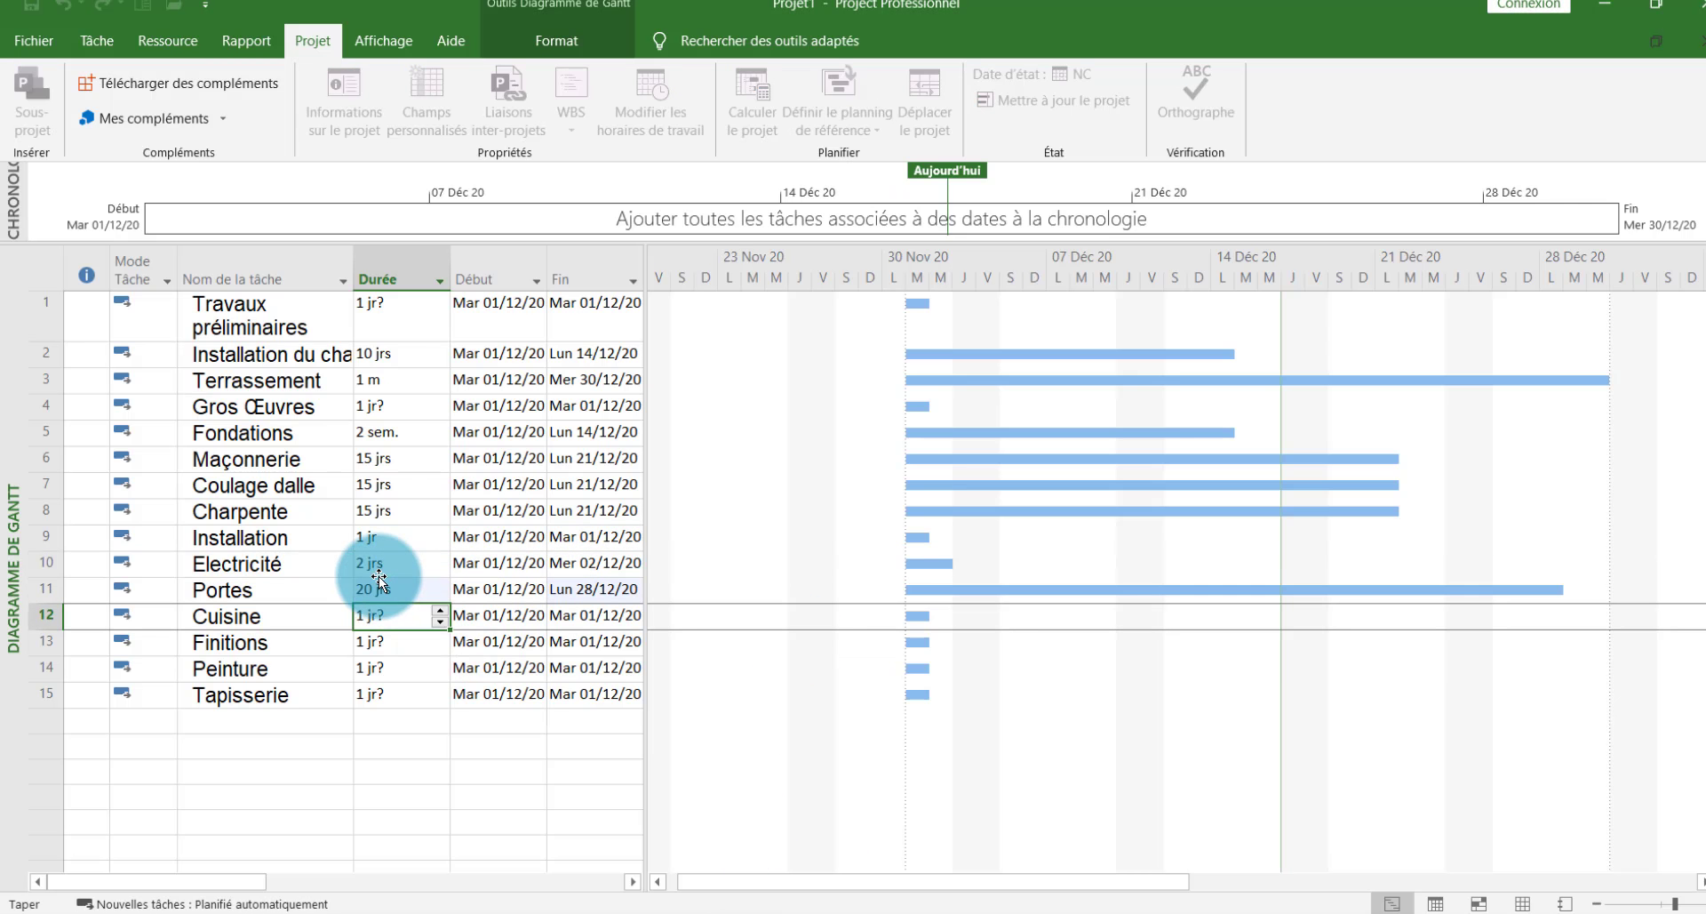
key(Return)
Look up Peinture in the exercise PDF and set its duration in Project to 1 week (1 sem.)
click(533, 910)
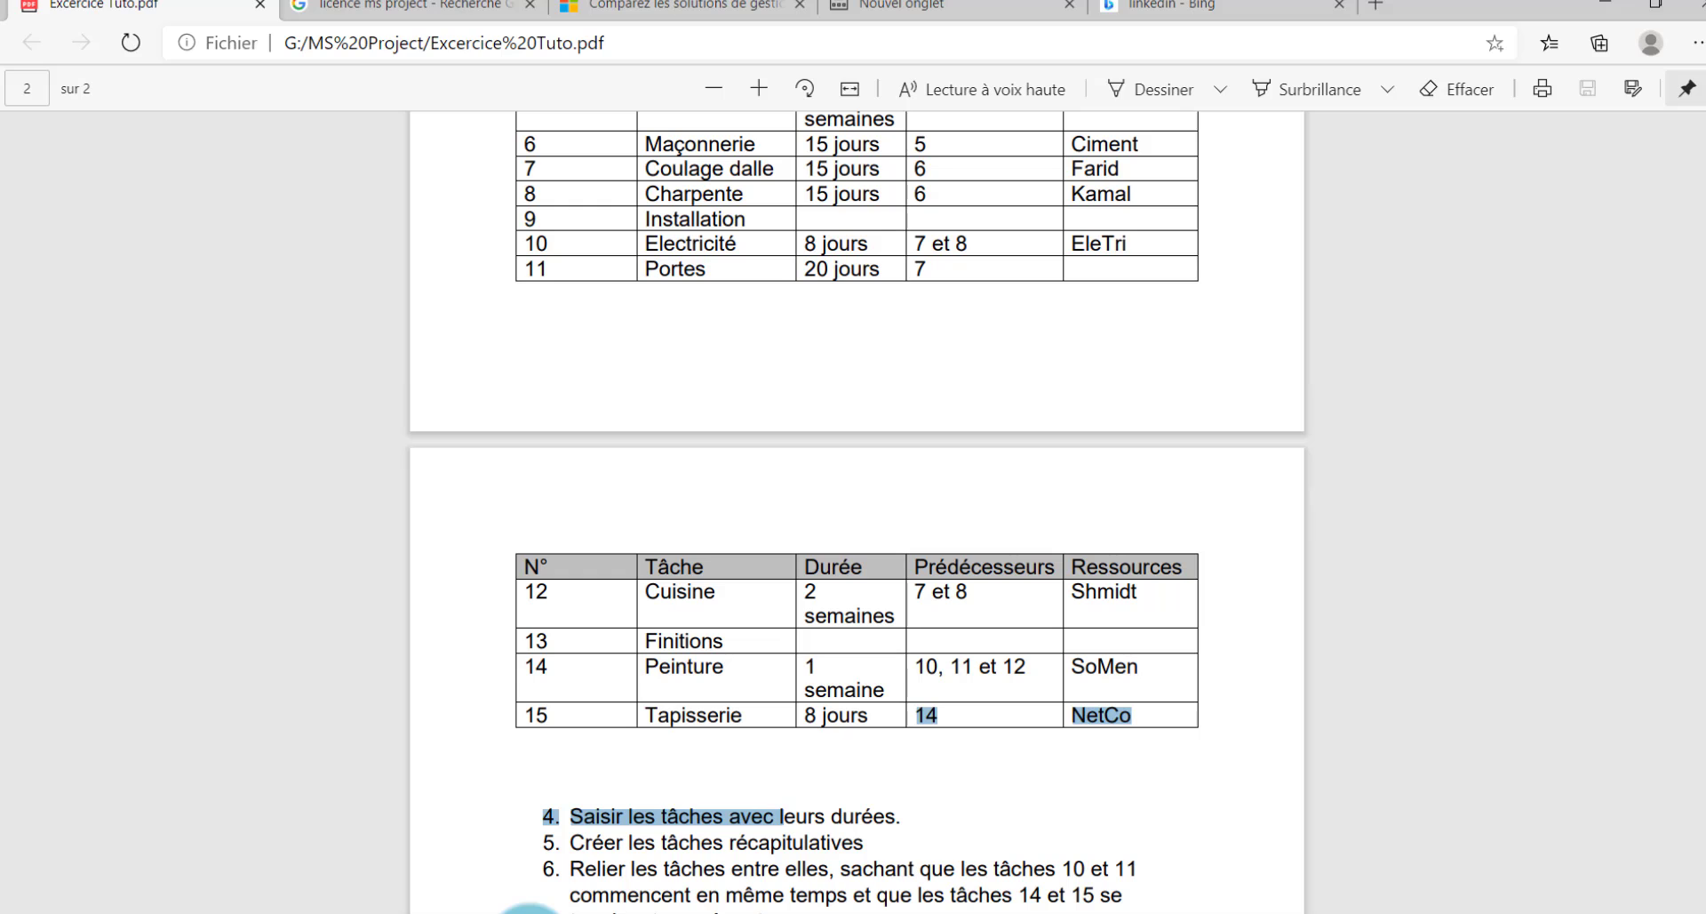
click(529, 910)
click(379, 668)
text(1sem.)
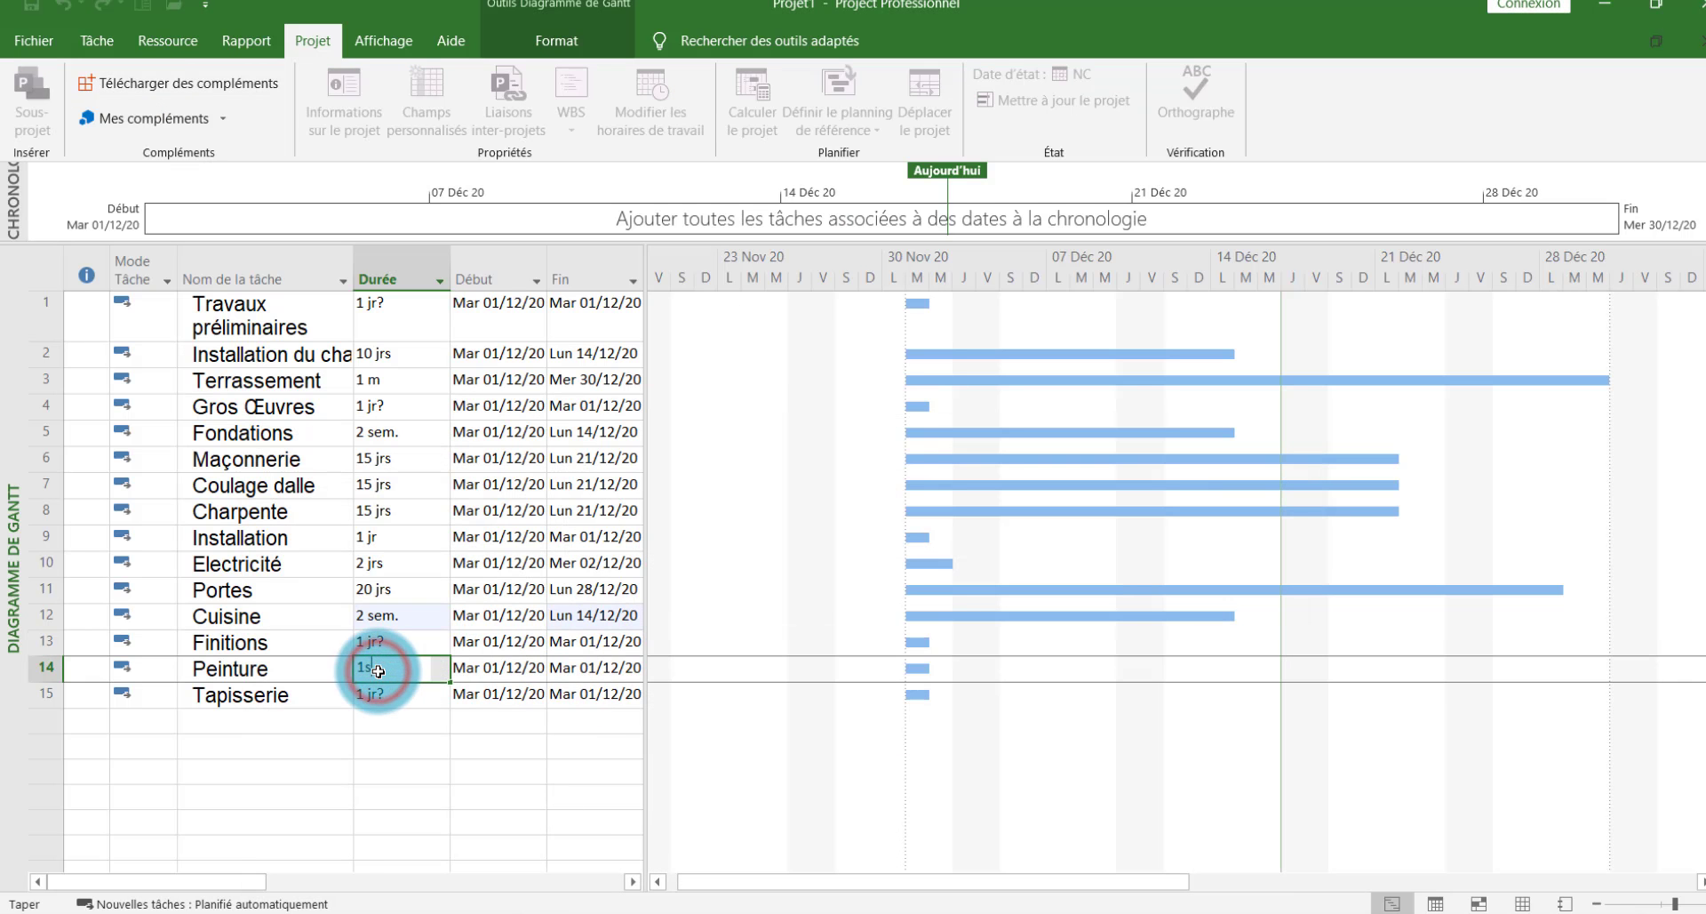
key(Return)
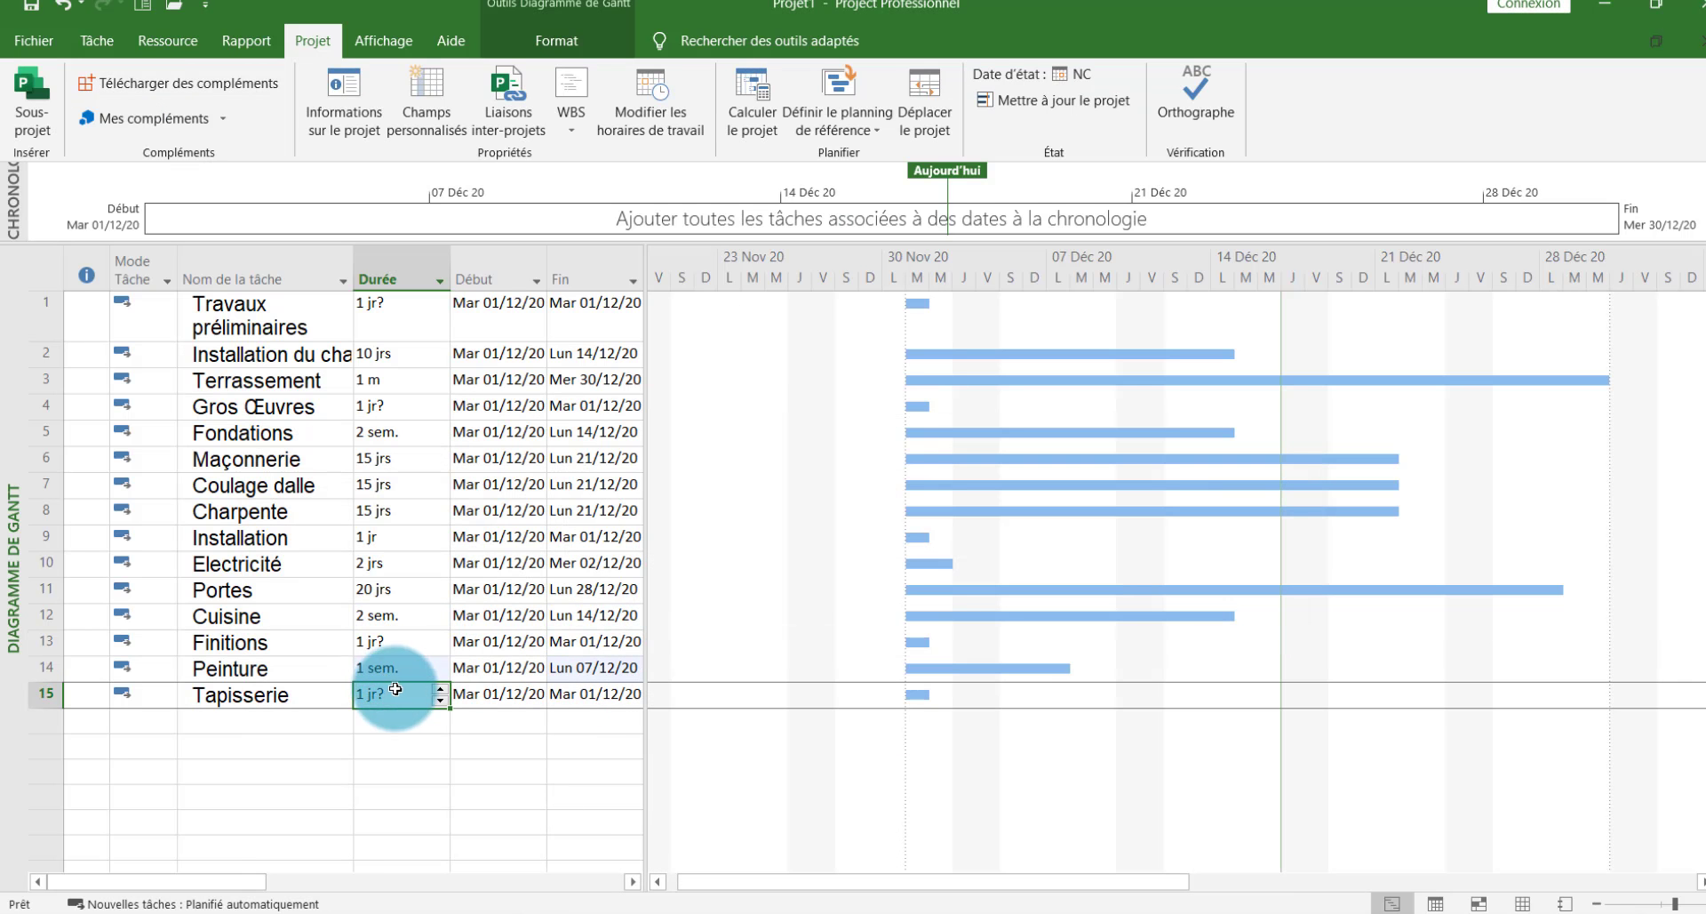
Look up Tapisserie in the exercise PDF and set its duration in Project to 8 days
click(553, 910)
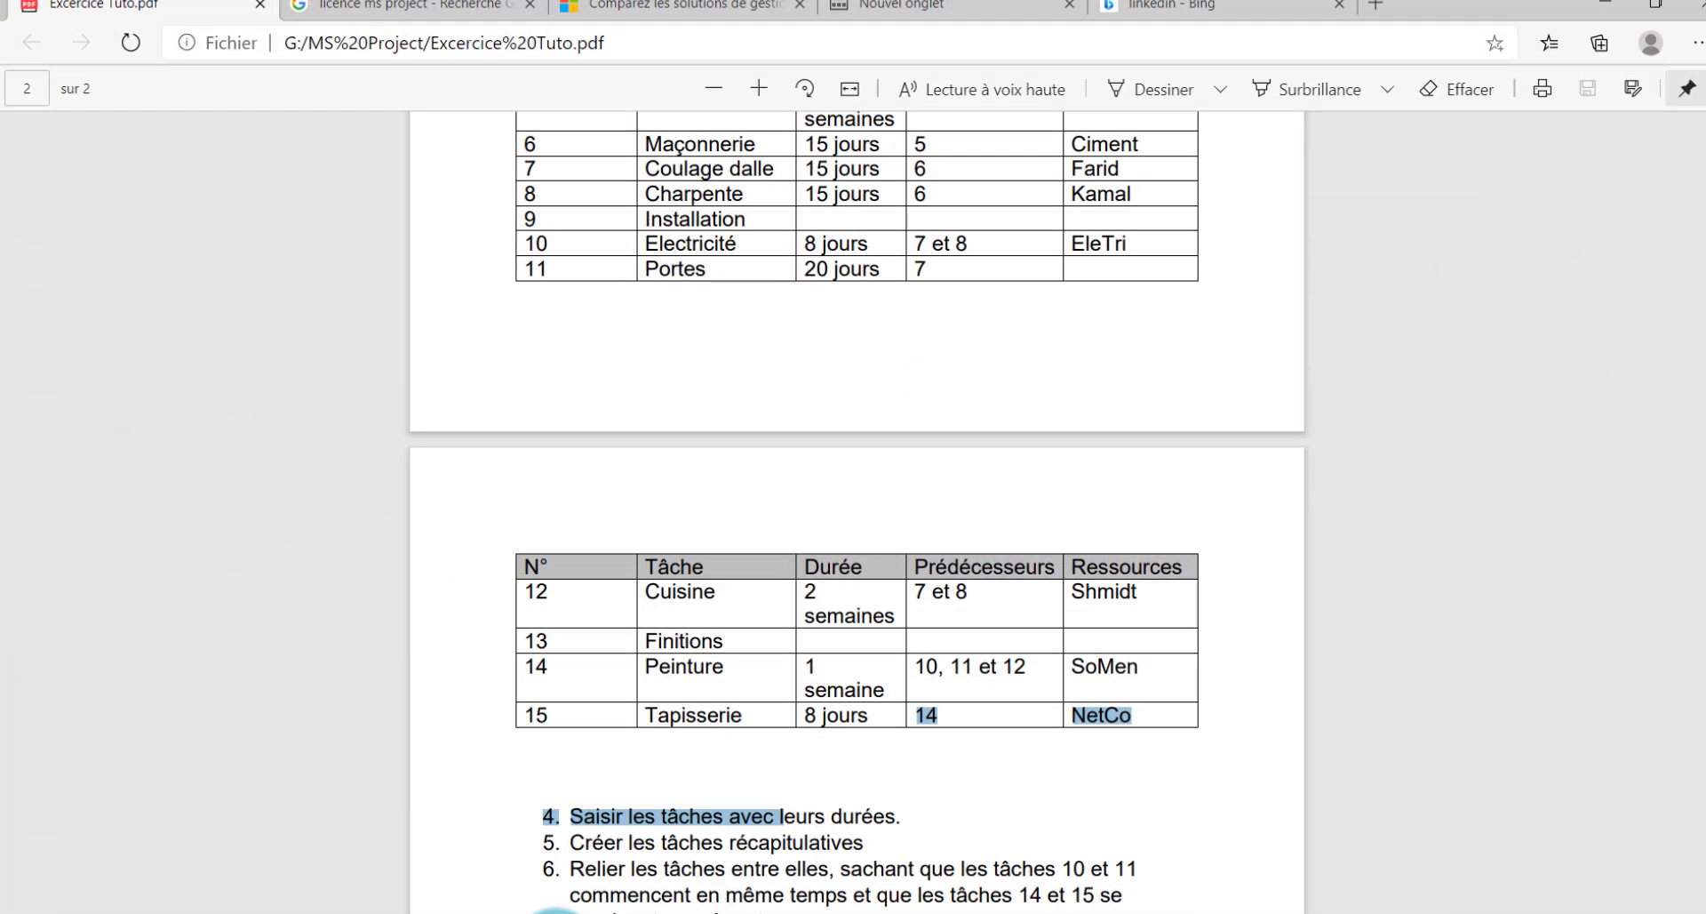
click(552, 910)
text(8)
key(Return)
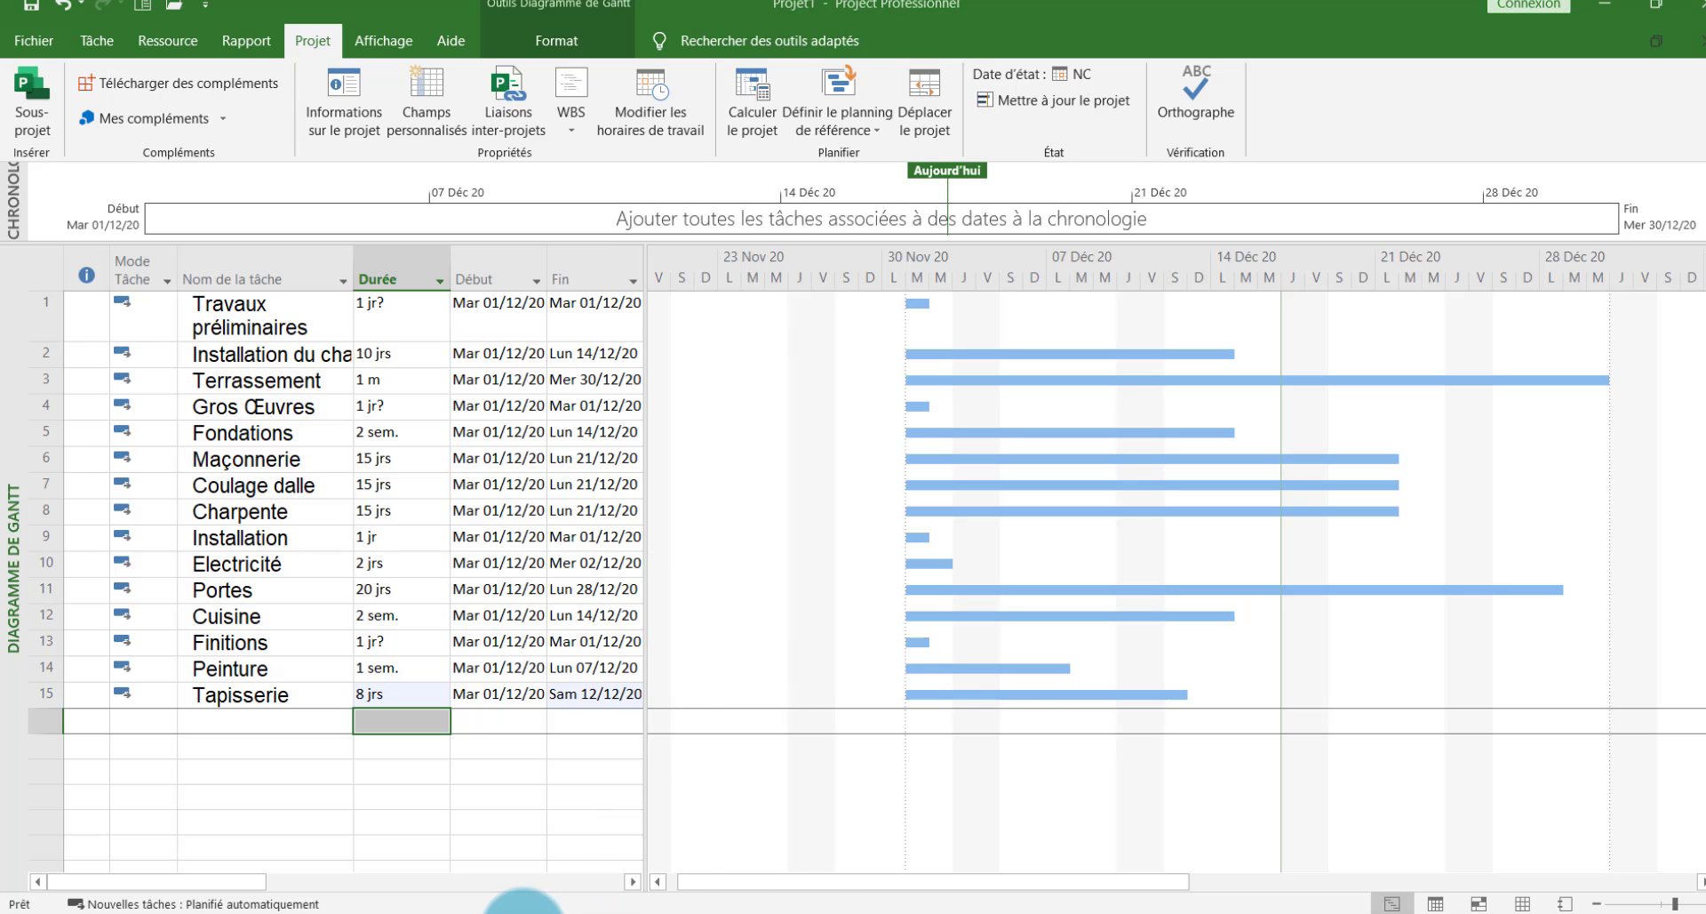
Check the task groupings in the exercise PDF, and indent Installation du chantier and Terrassement as subtasks of Travaux préliminaires in Project
click(543, 910)
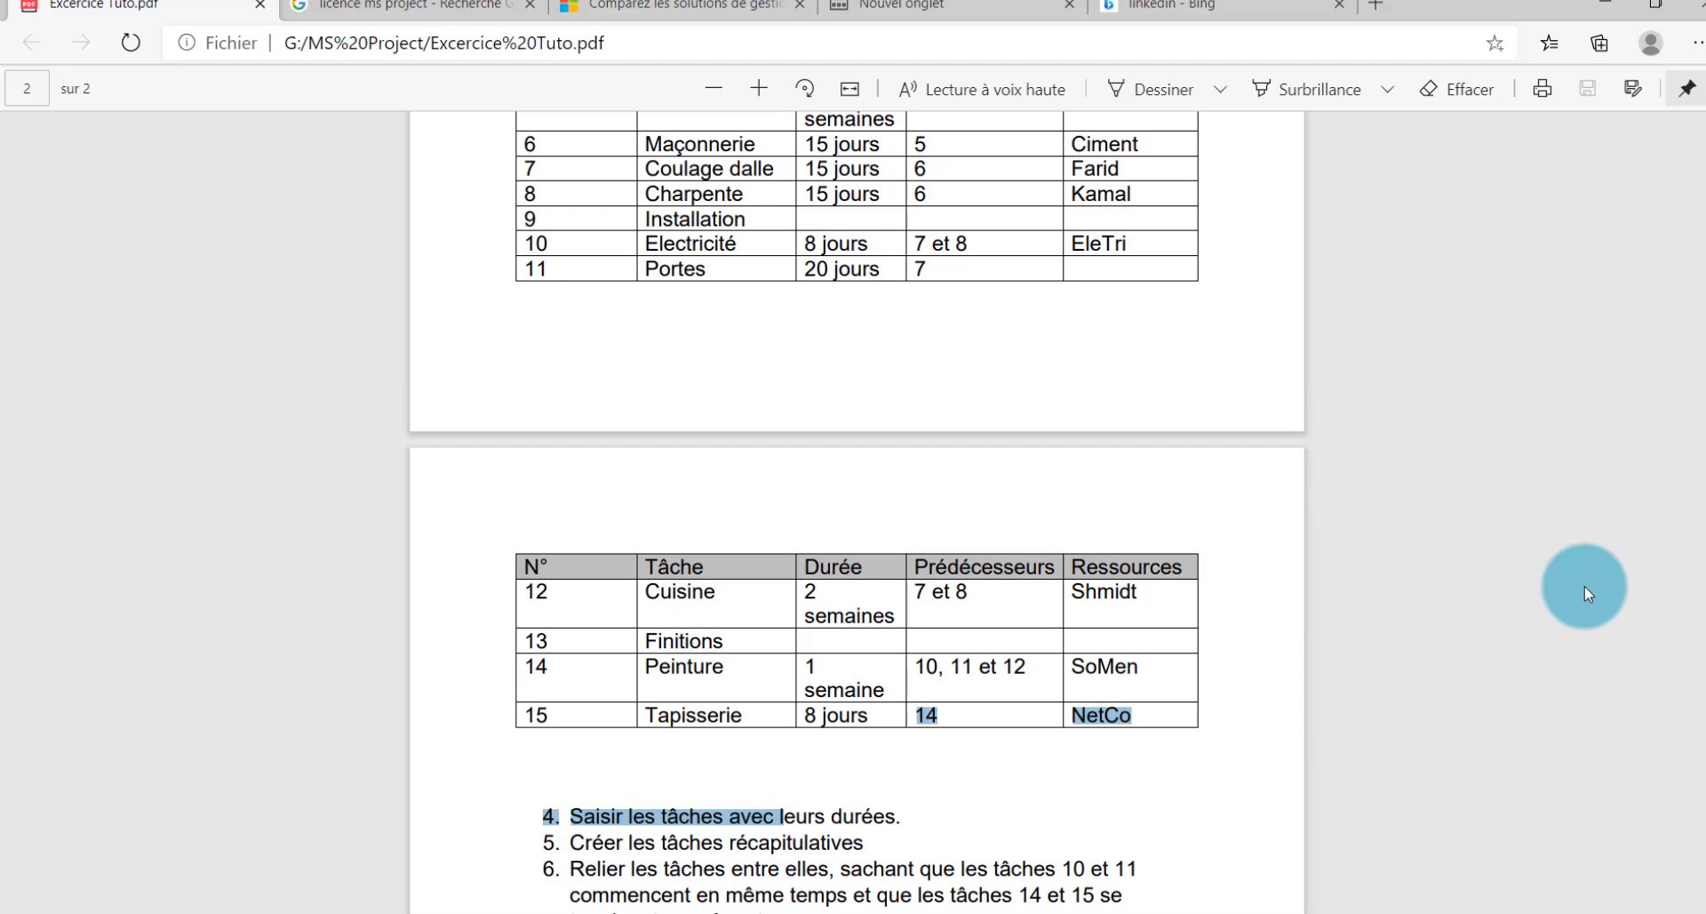
drag(1705, 417, 1705, 317)
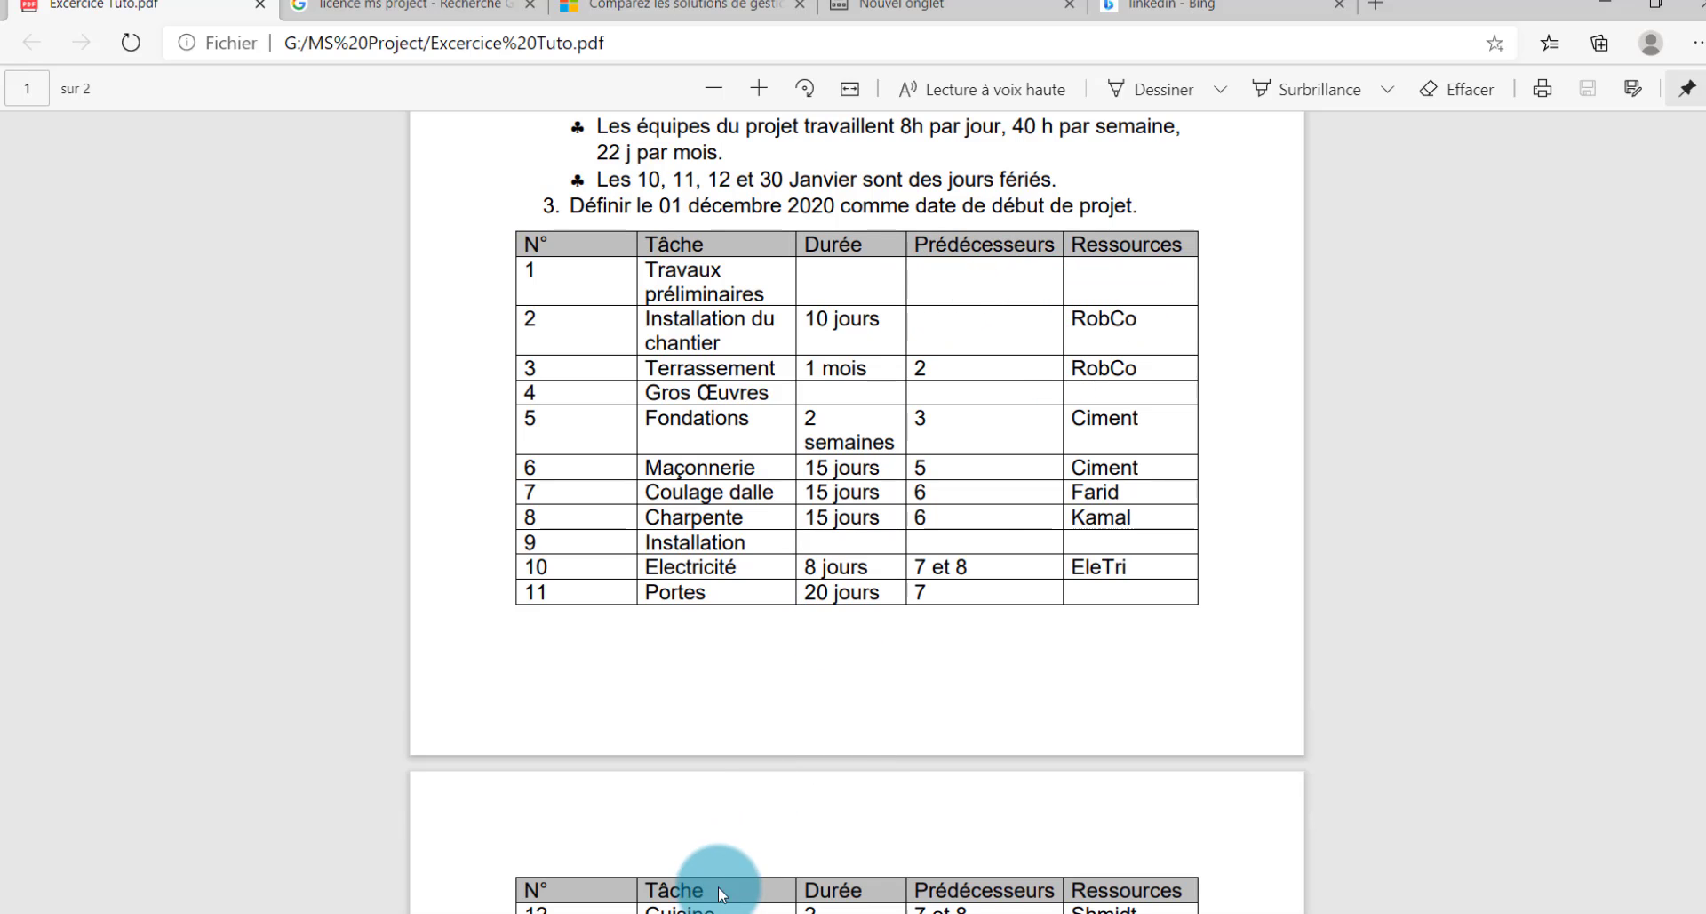
key(alt+Tab)
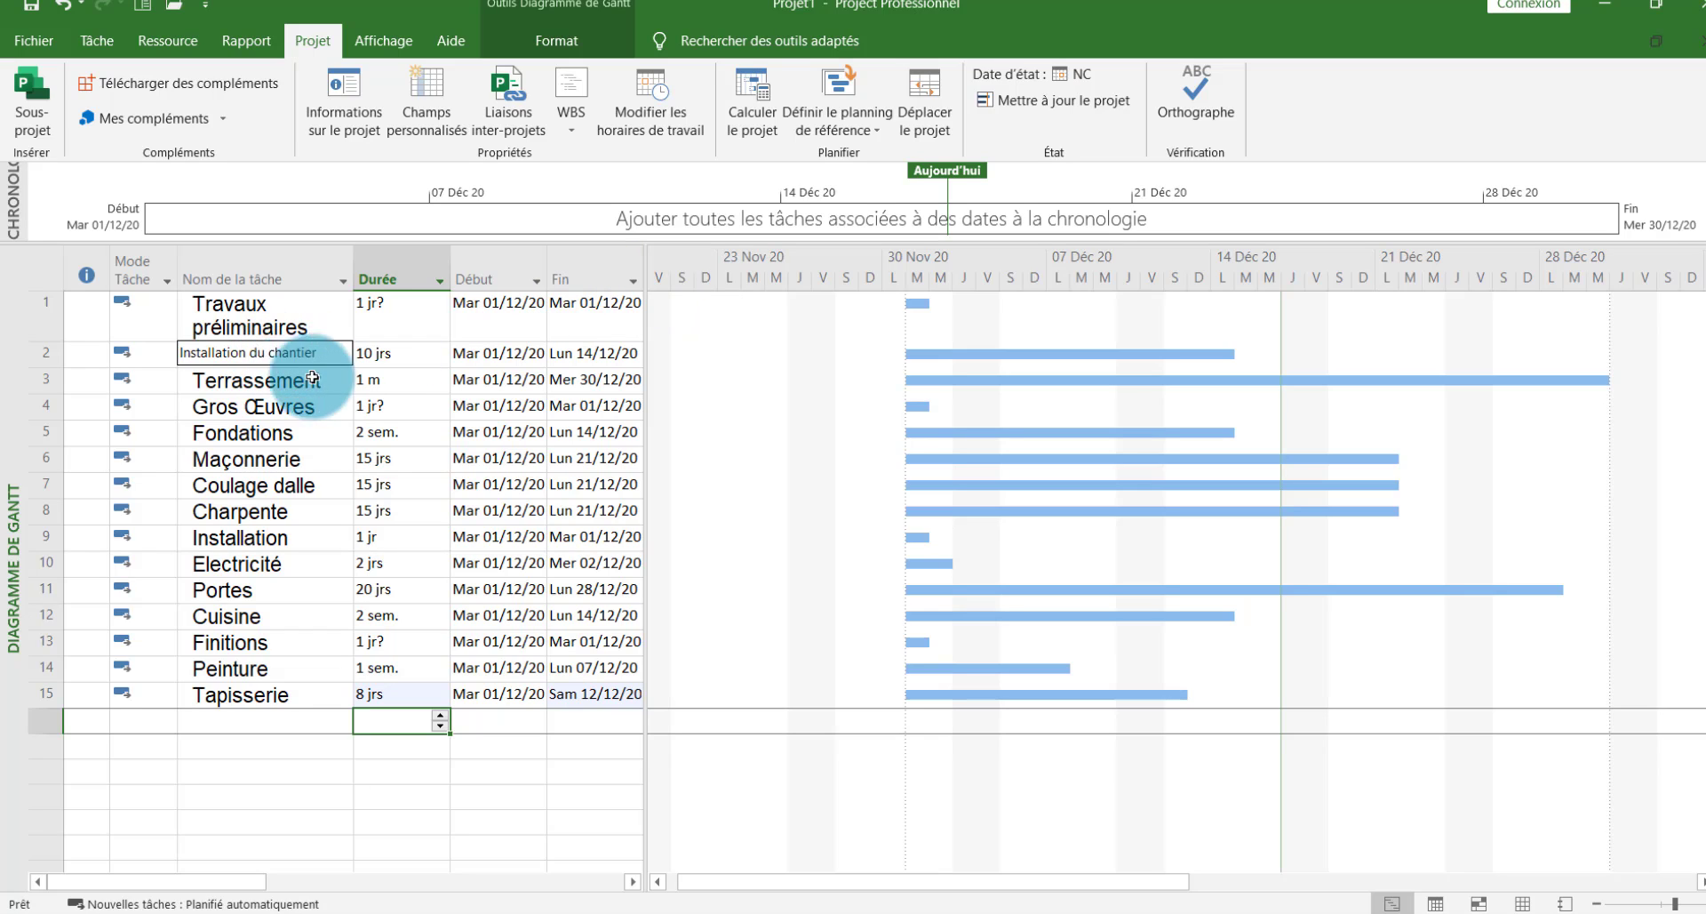
click(266, 354)
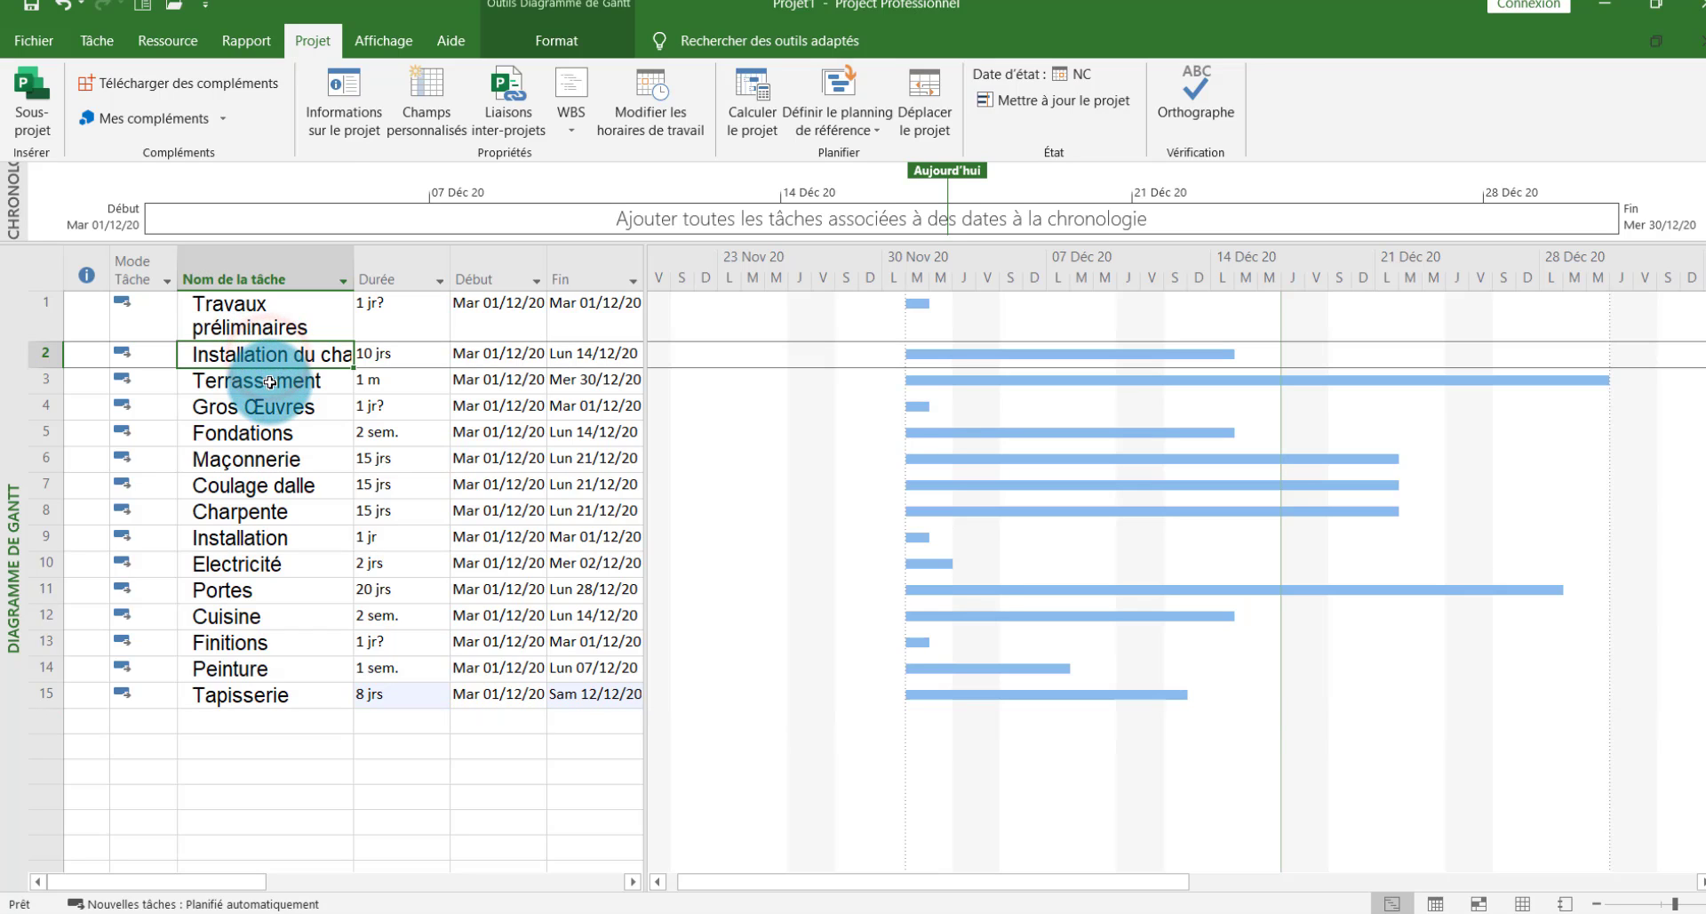
click(270, 382)
click(270, 354)
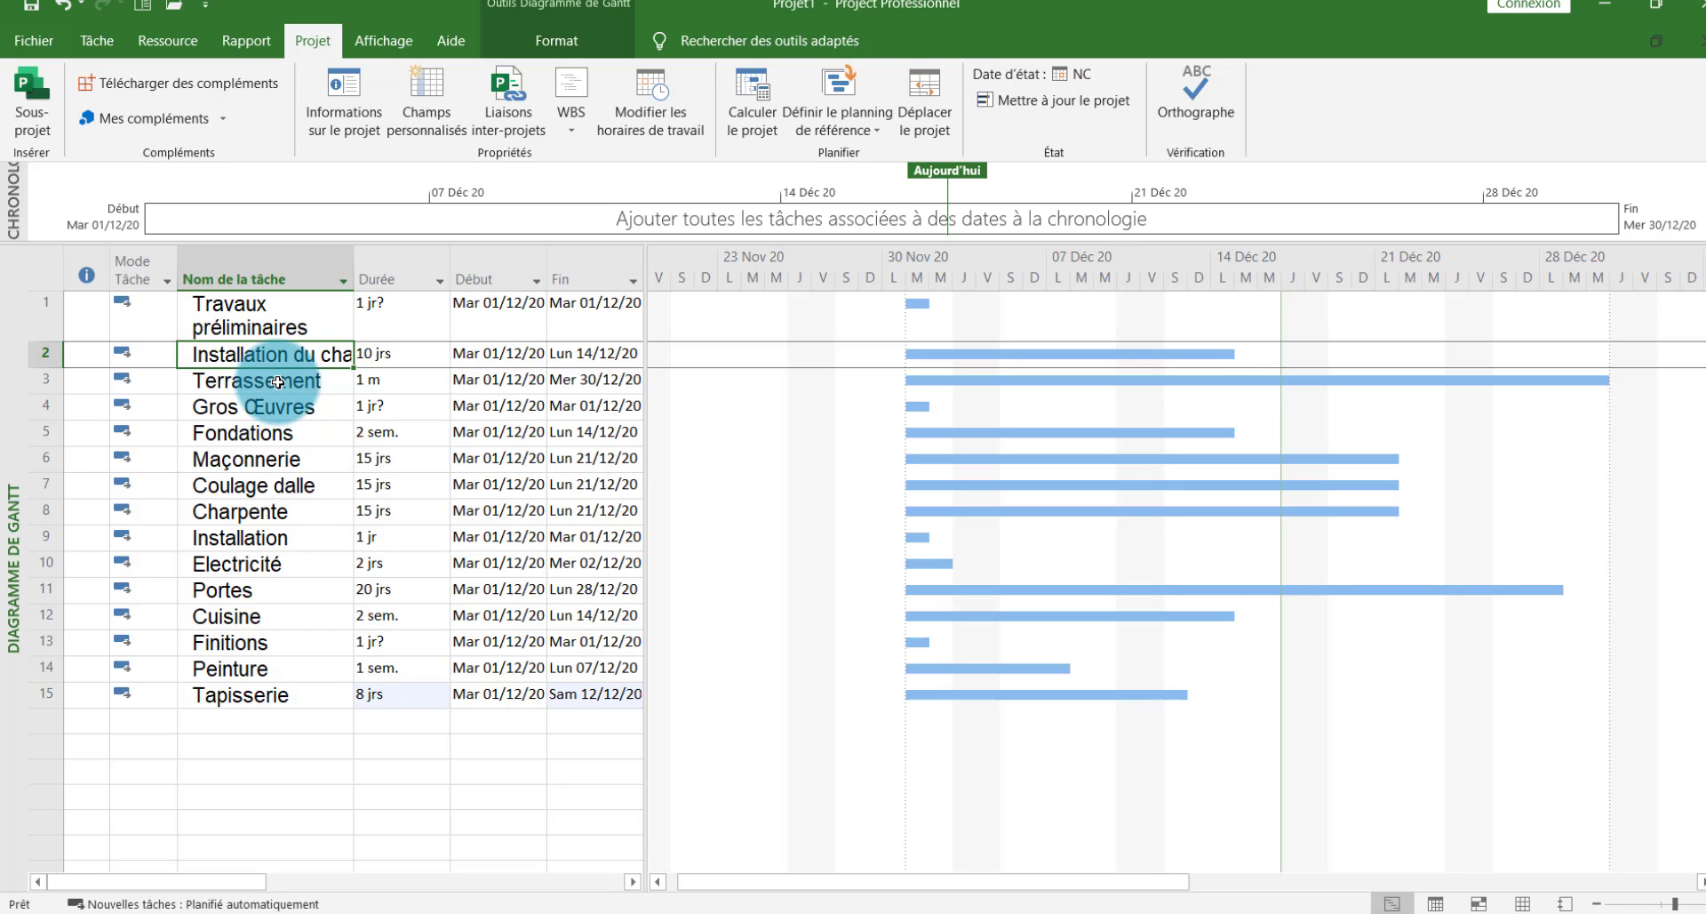
shift+click(277, 382)
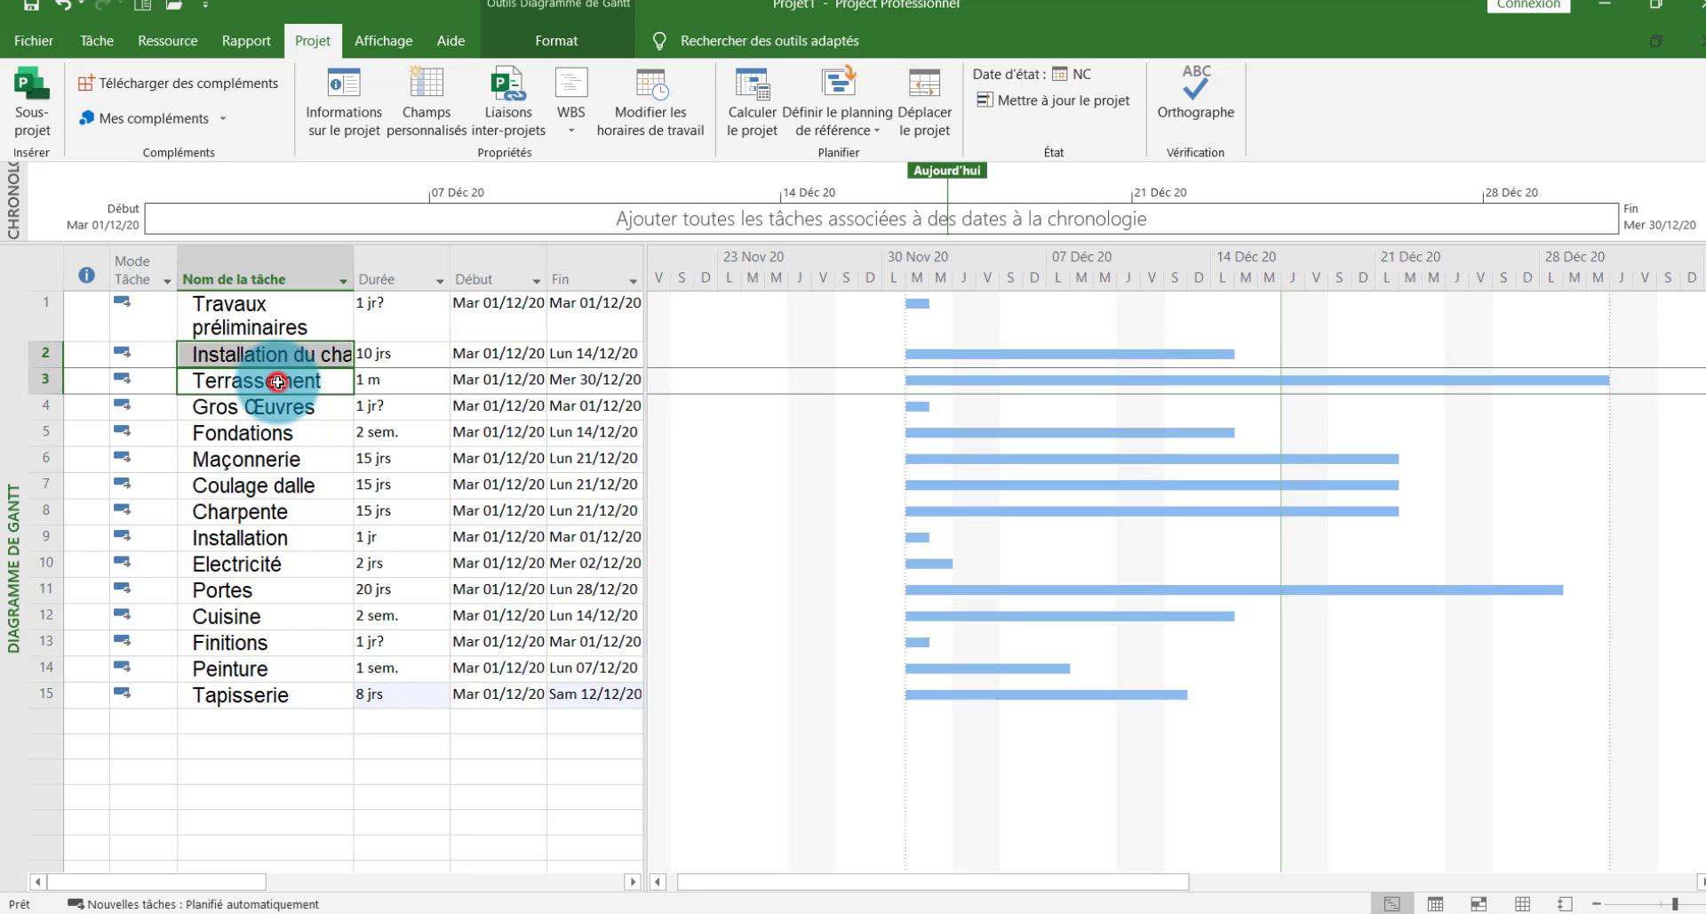
click(103, 35)
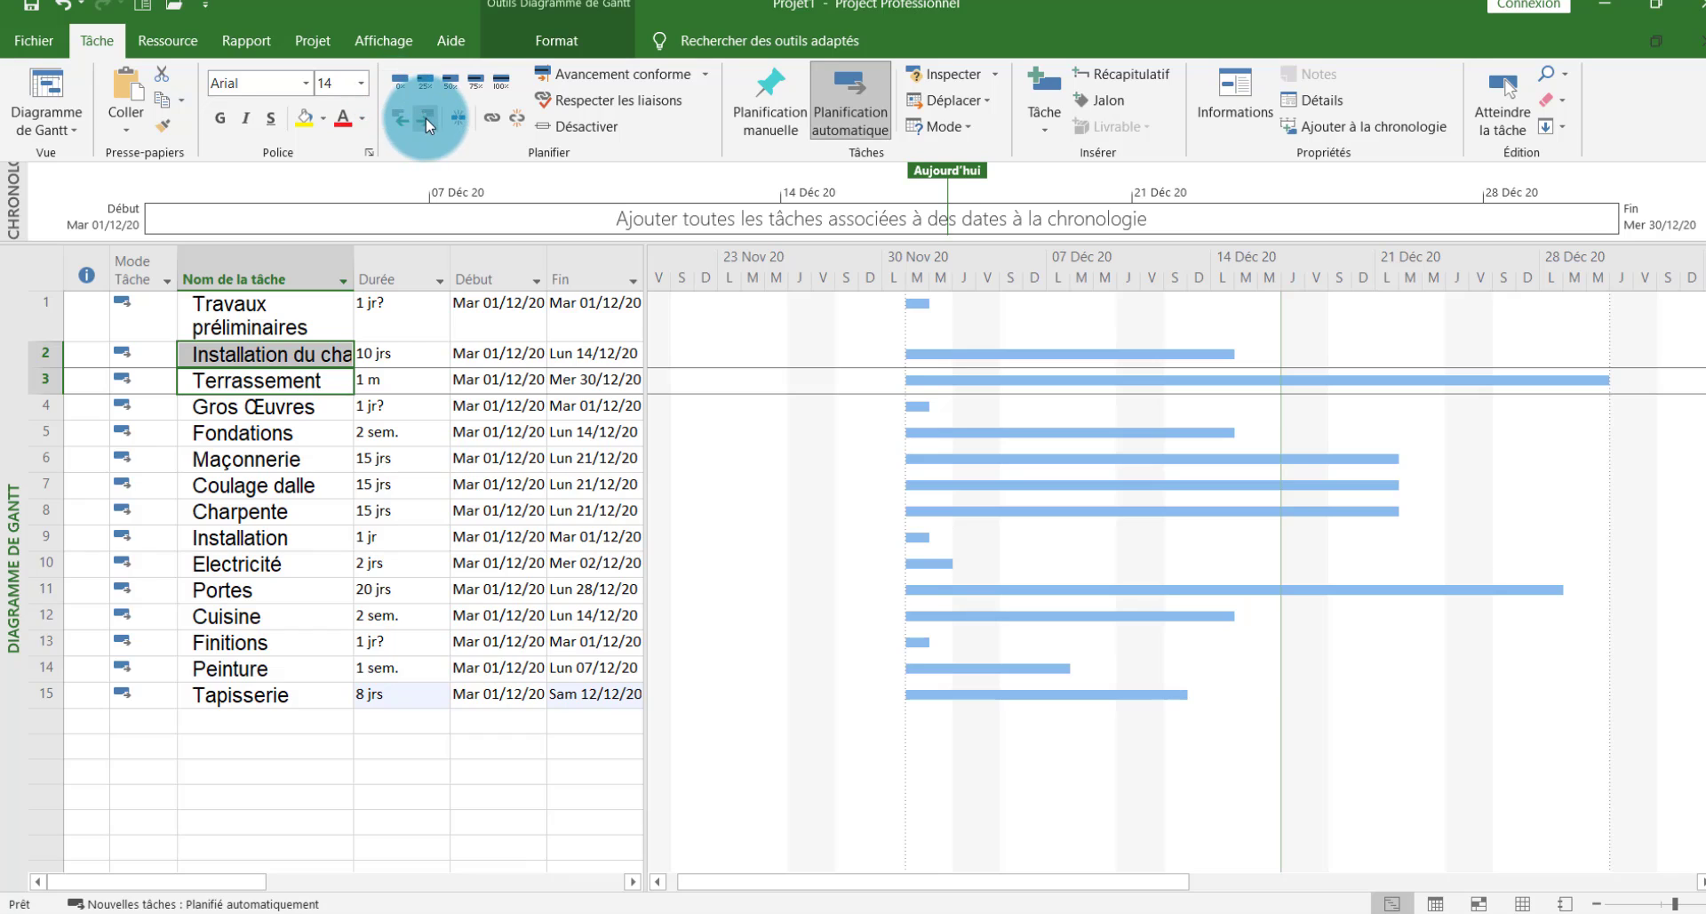
click(427, 116)
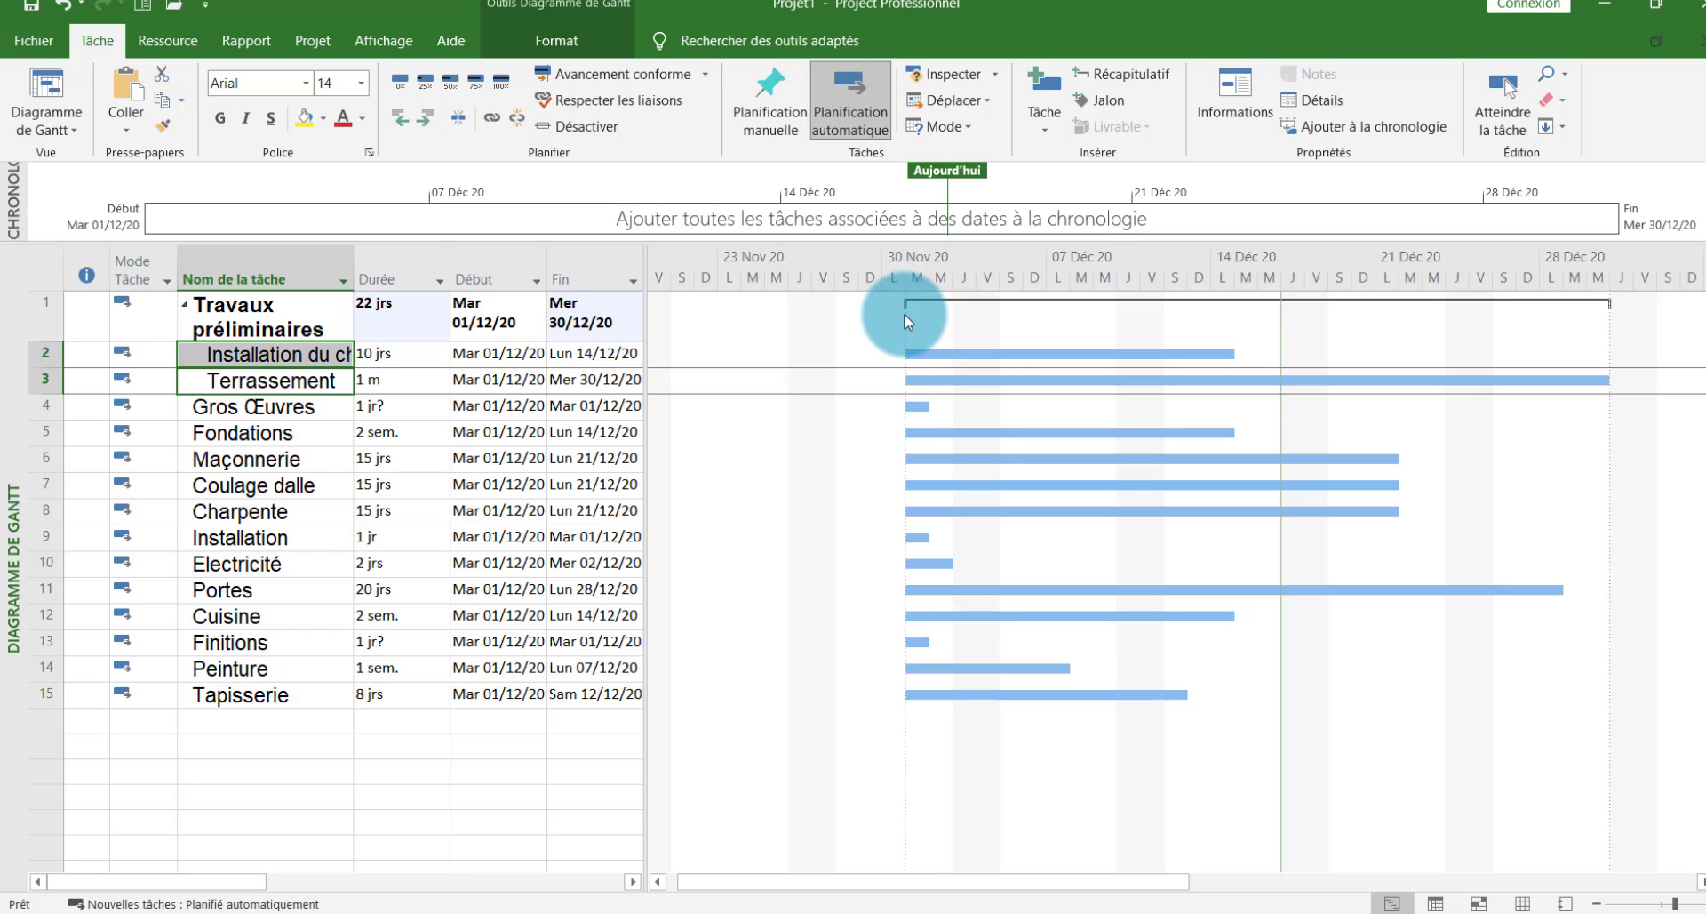
click(393, 114)
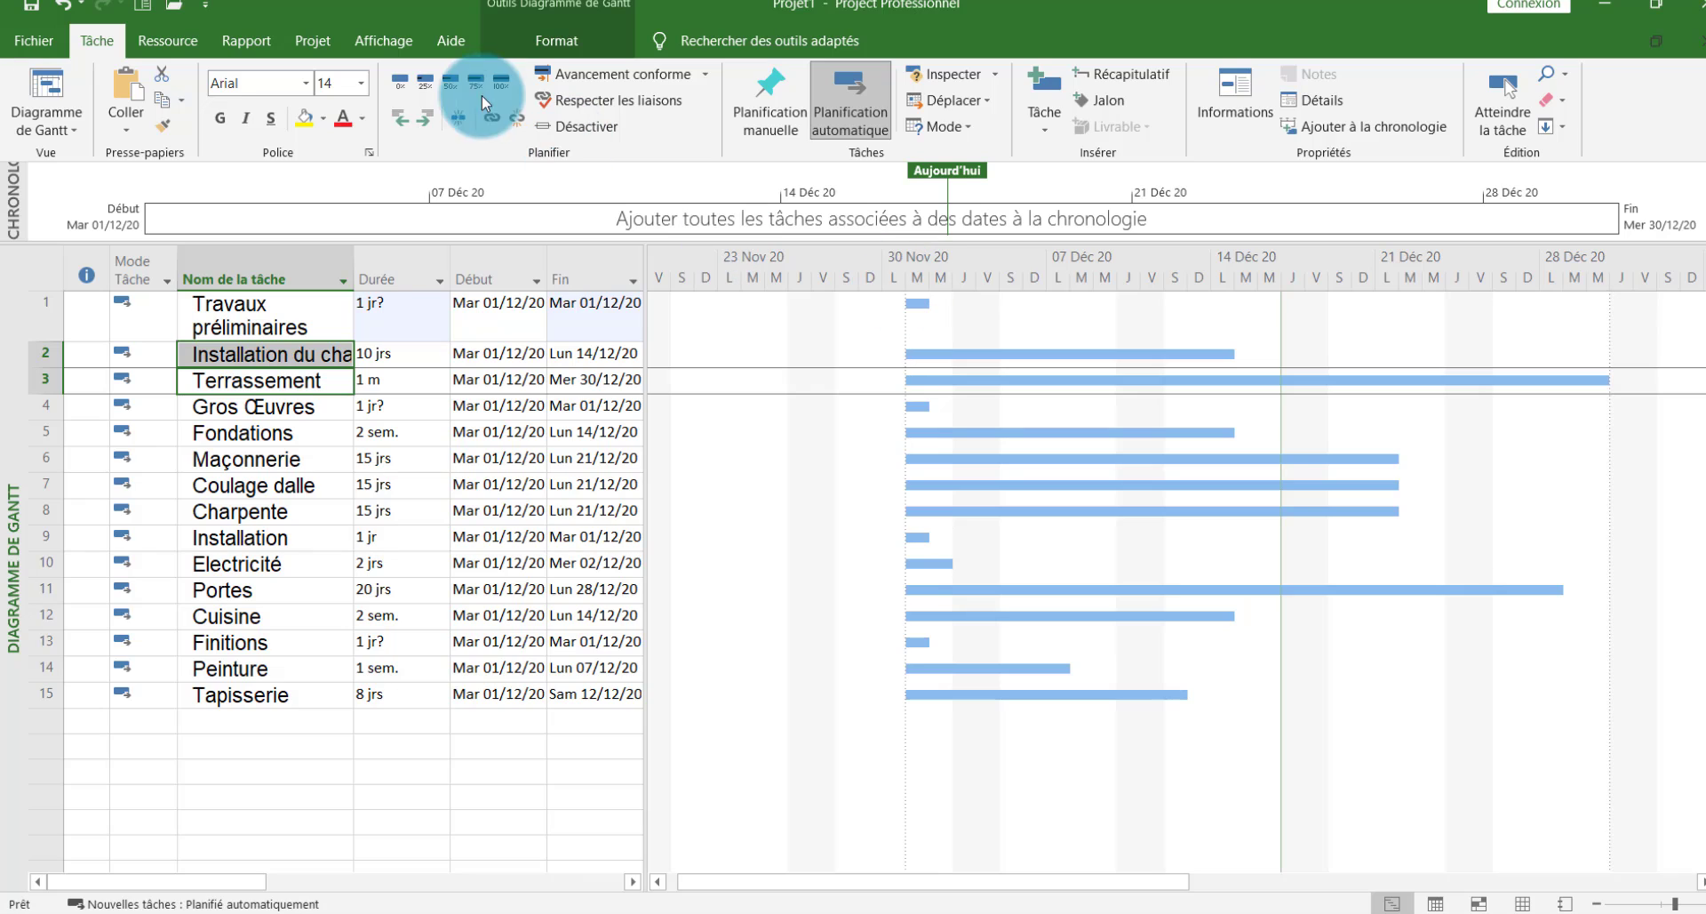
click(419, 115)
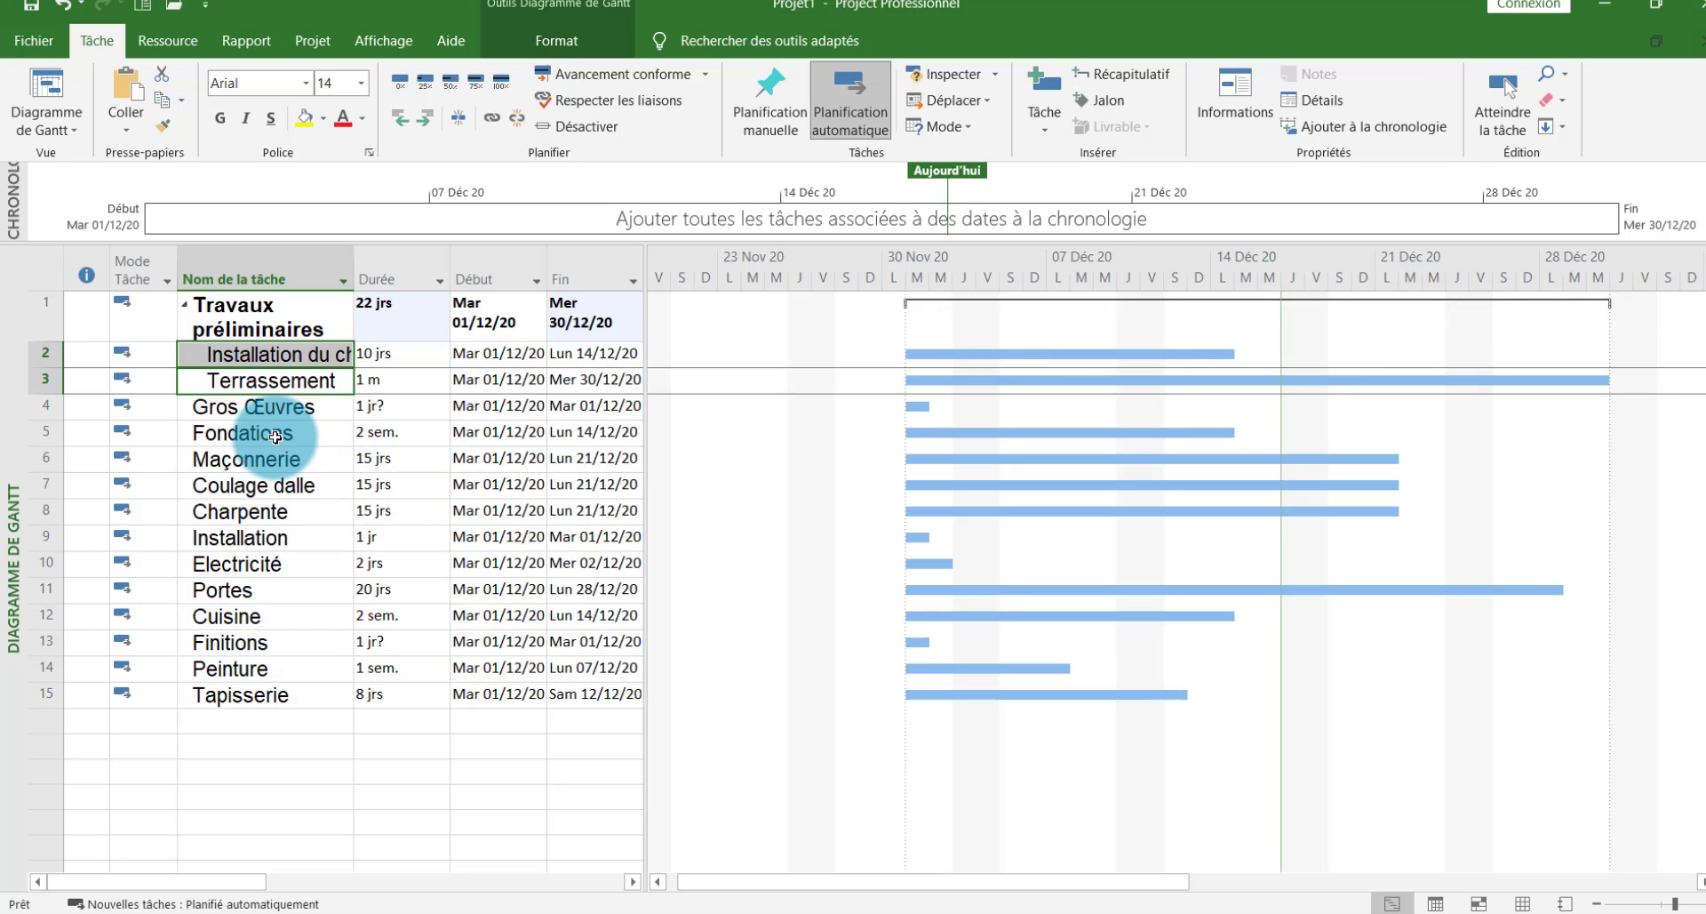
Indent Fondations through Charpente as subtasks of Gros Œuvres, and Electricité, Portes and Cuisine as subtasks of Installation
click(275, 436)
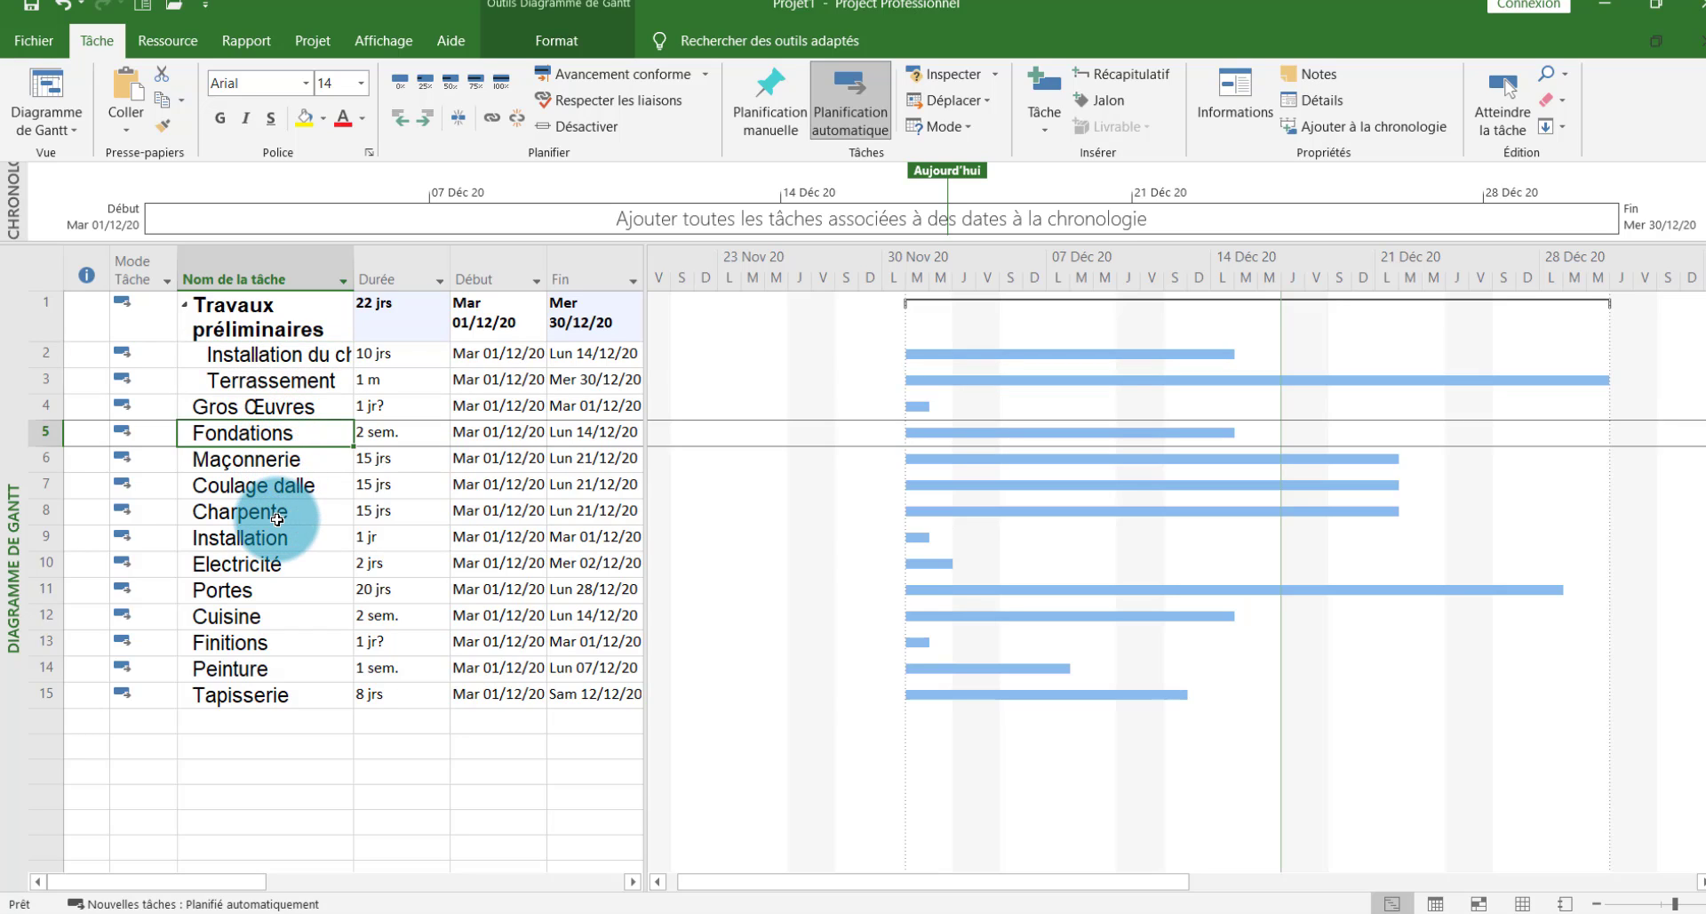
shift+click(277, 519)
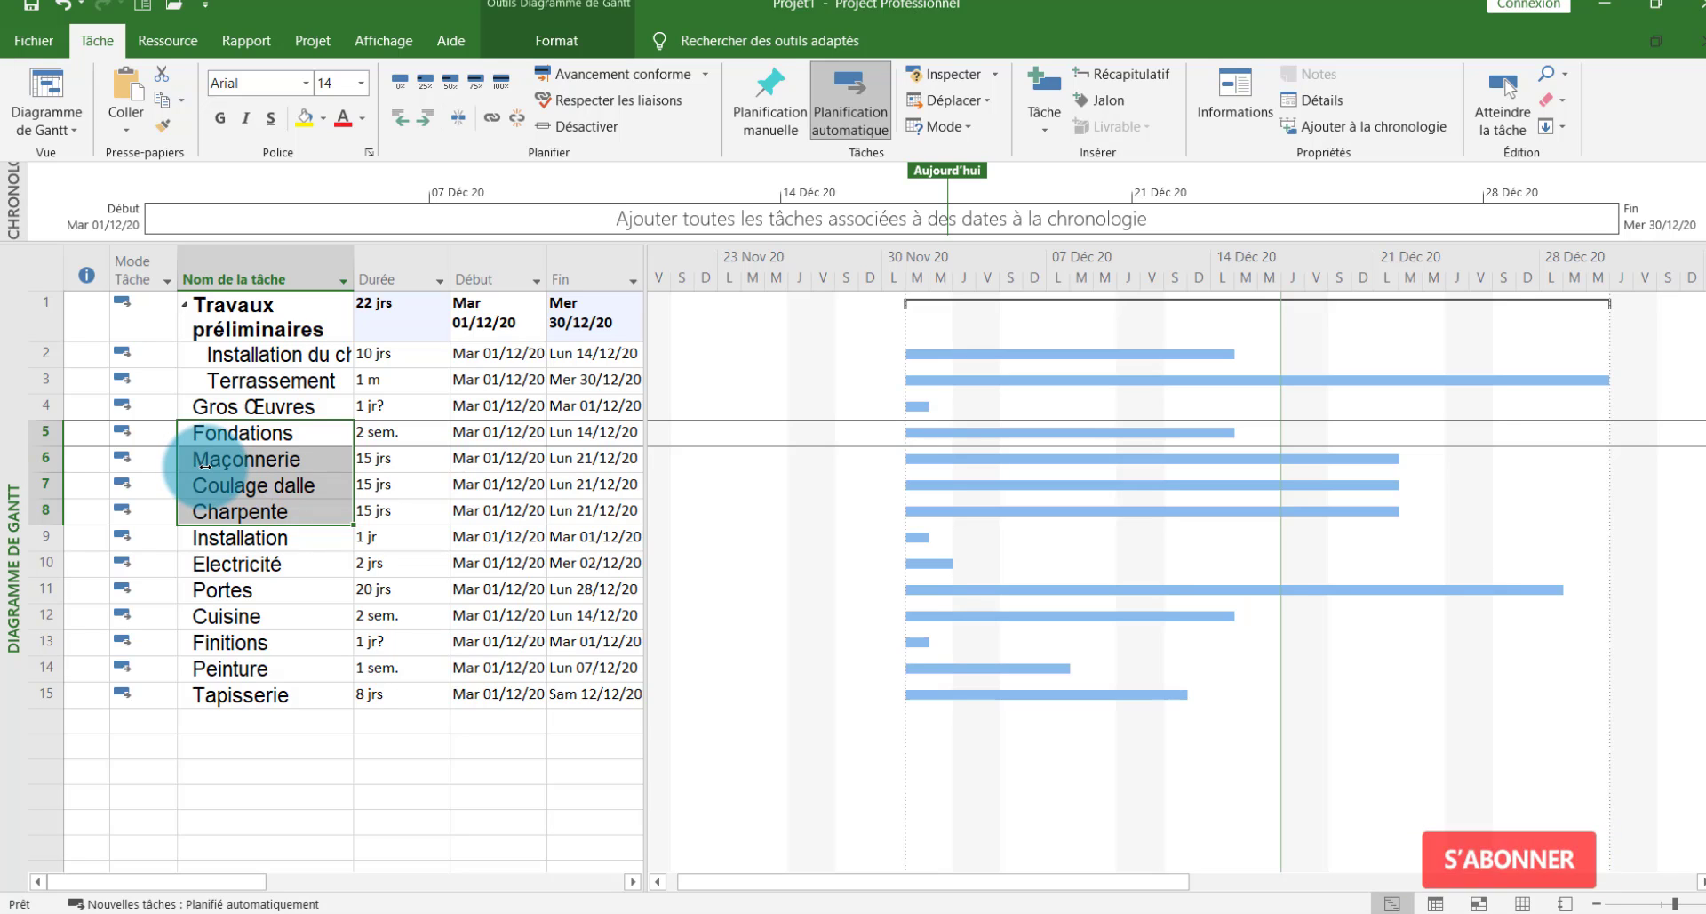
drag(205, 466, 237, 466)
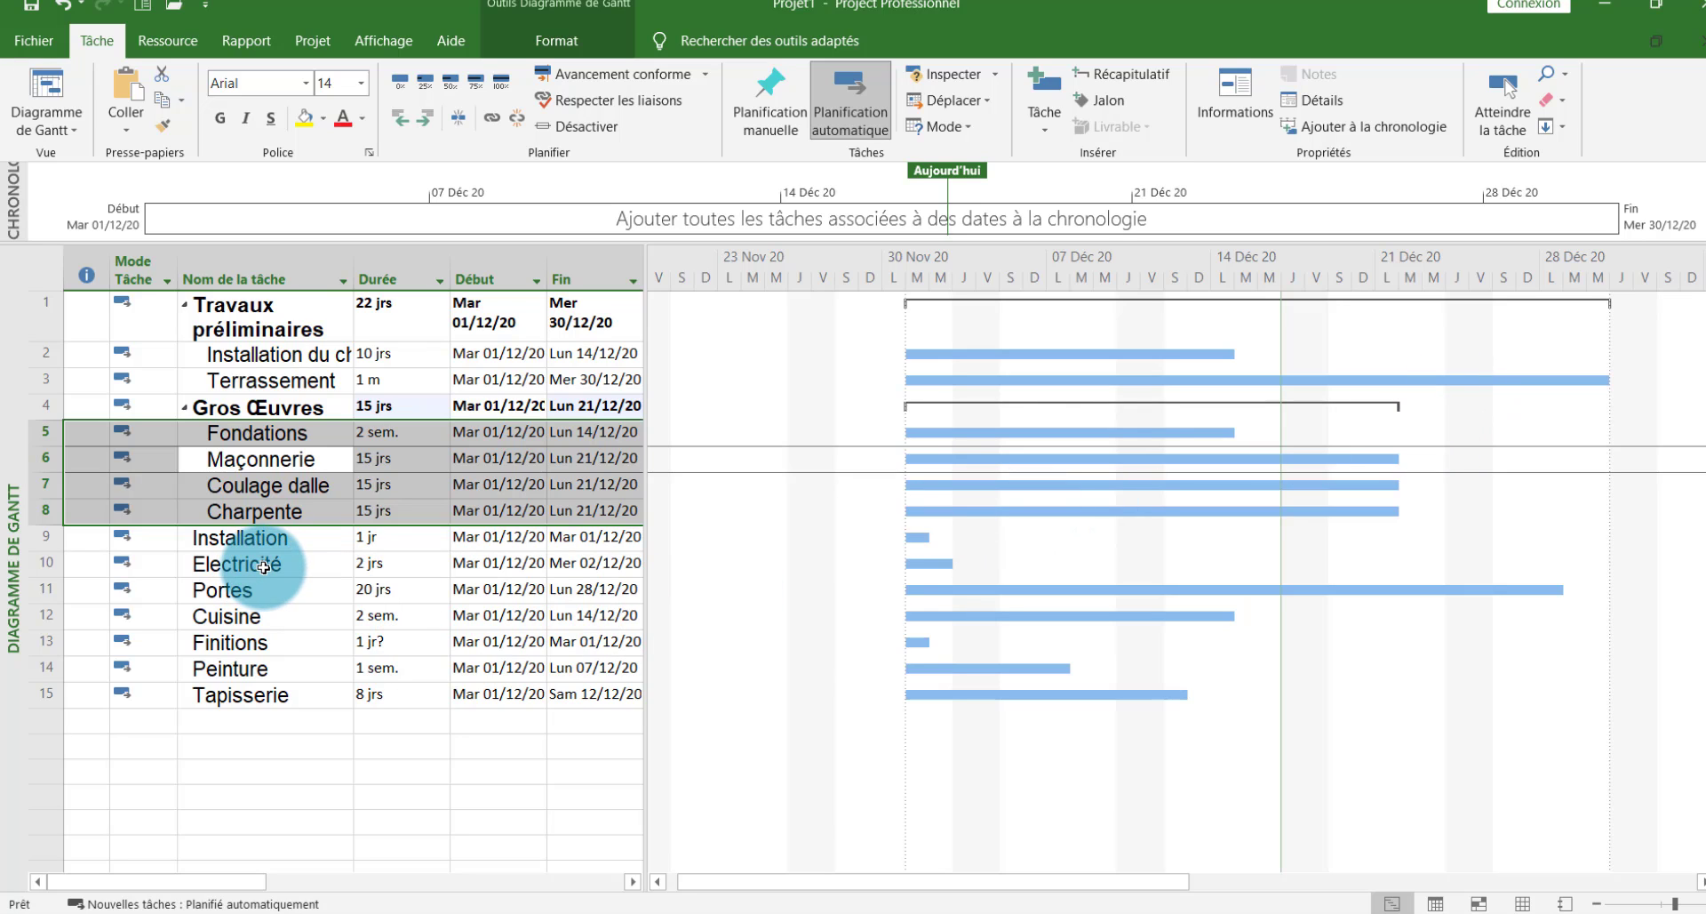
mouse_move(264, 567)
mouse_down()
mouse_move(259, 632)
mouse_move(220, 593)
mouse_move(251, 597)
mouse_up()
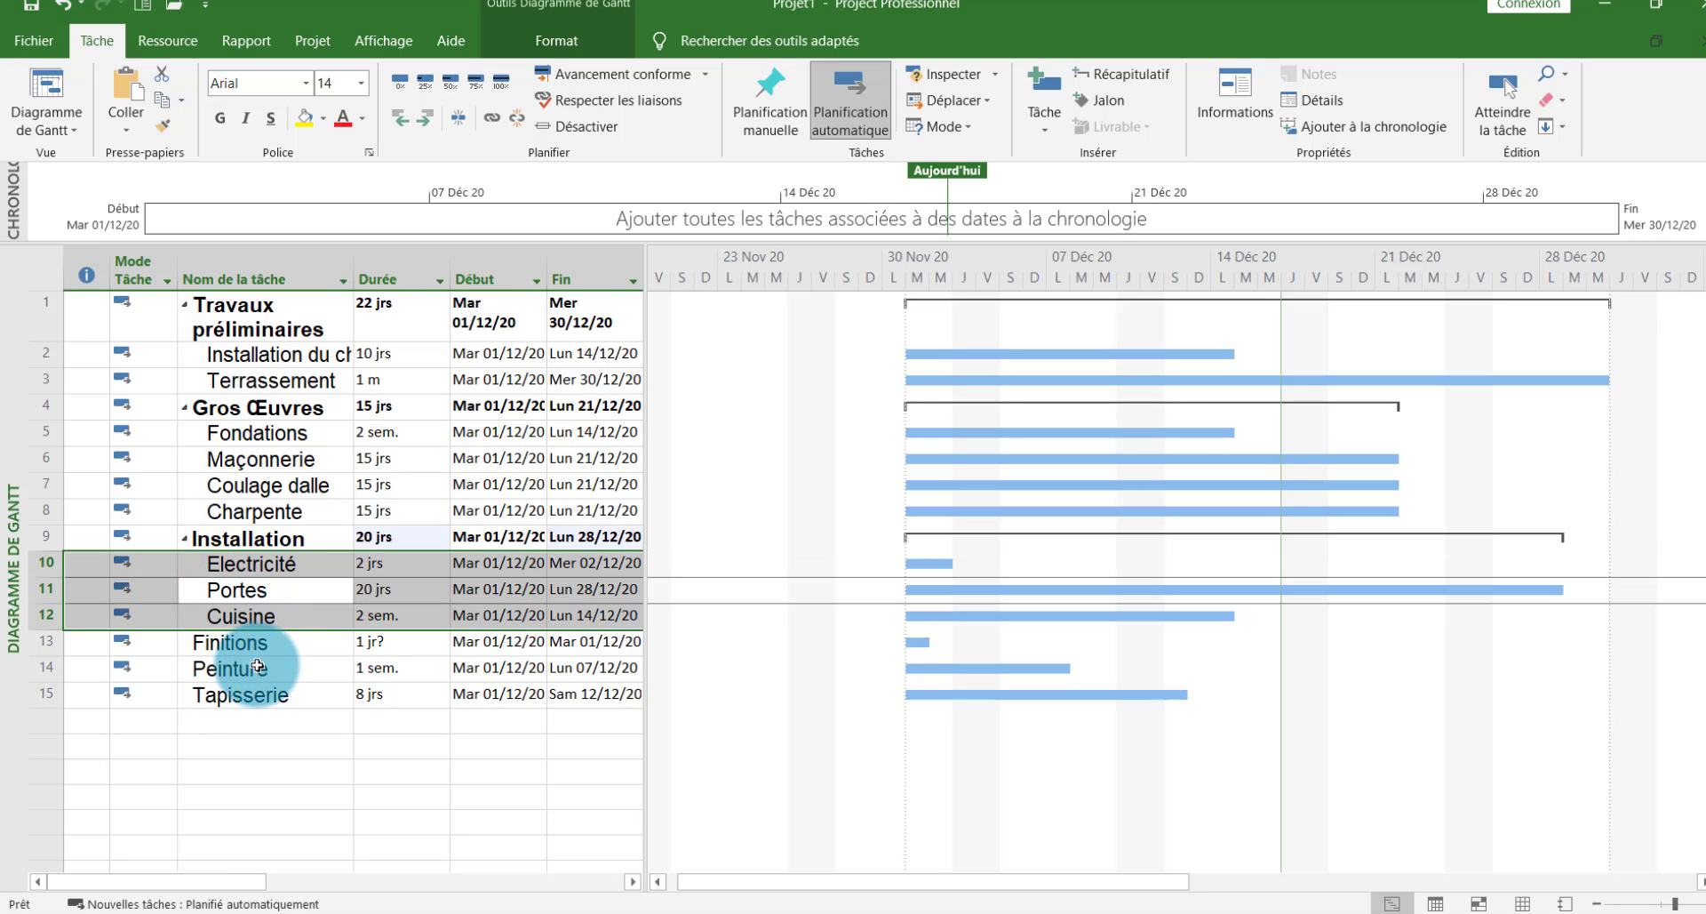
Indent Peinture and Tapisserie as subtasks of Finitions
drag(258, 666, 253, 693)
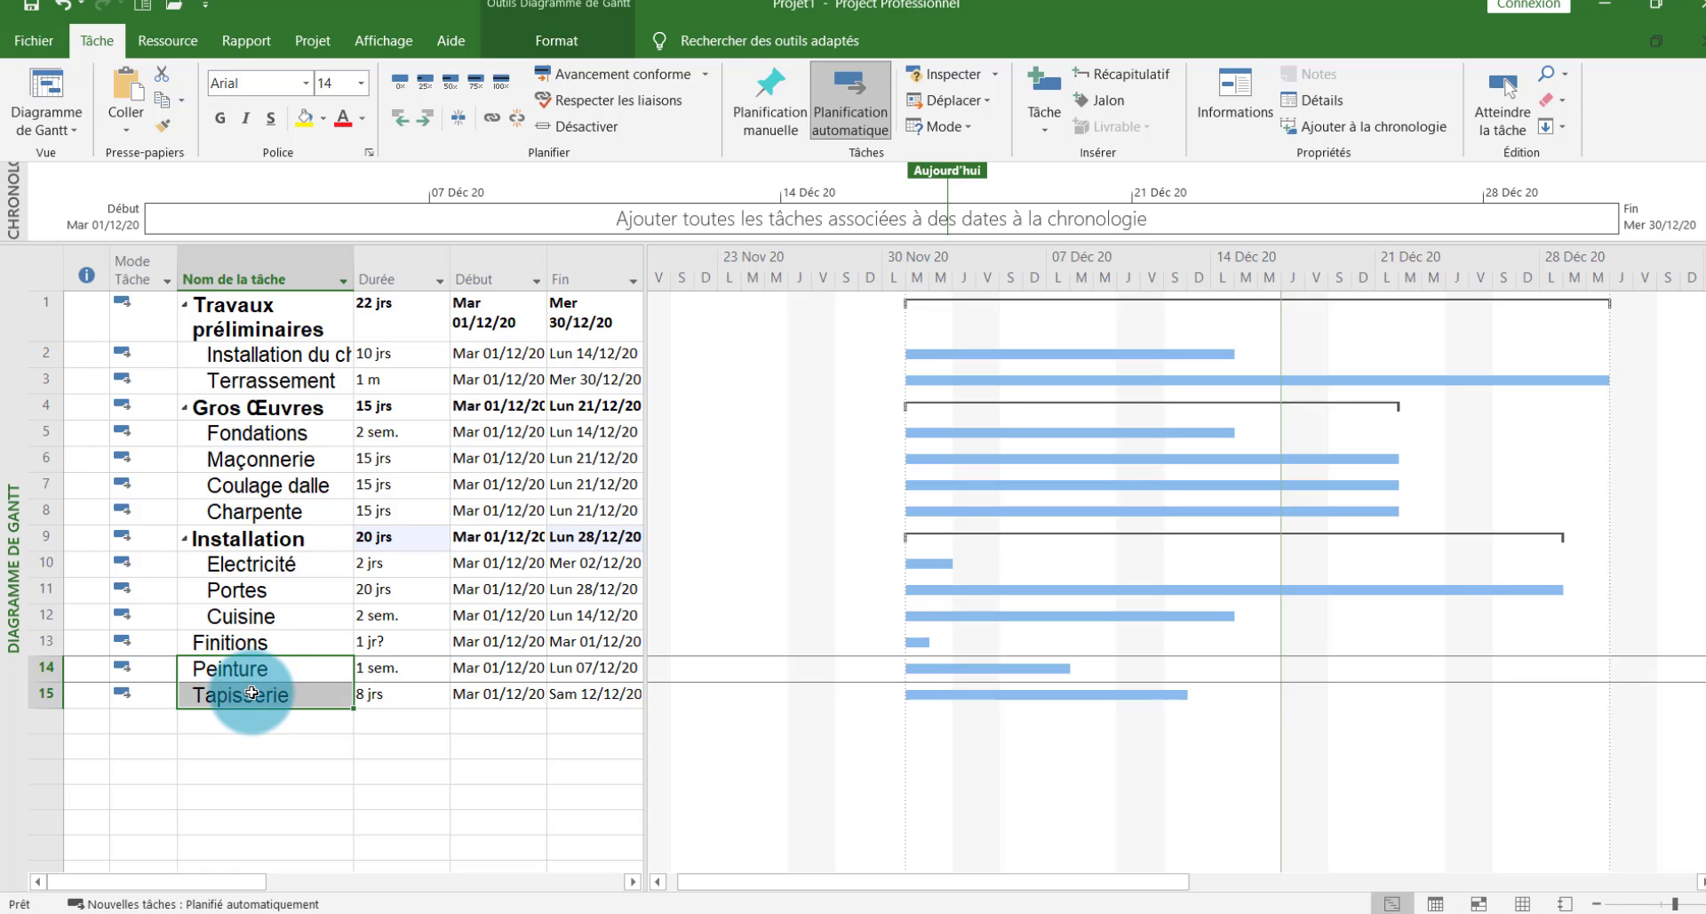
click(244, 668)
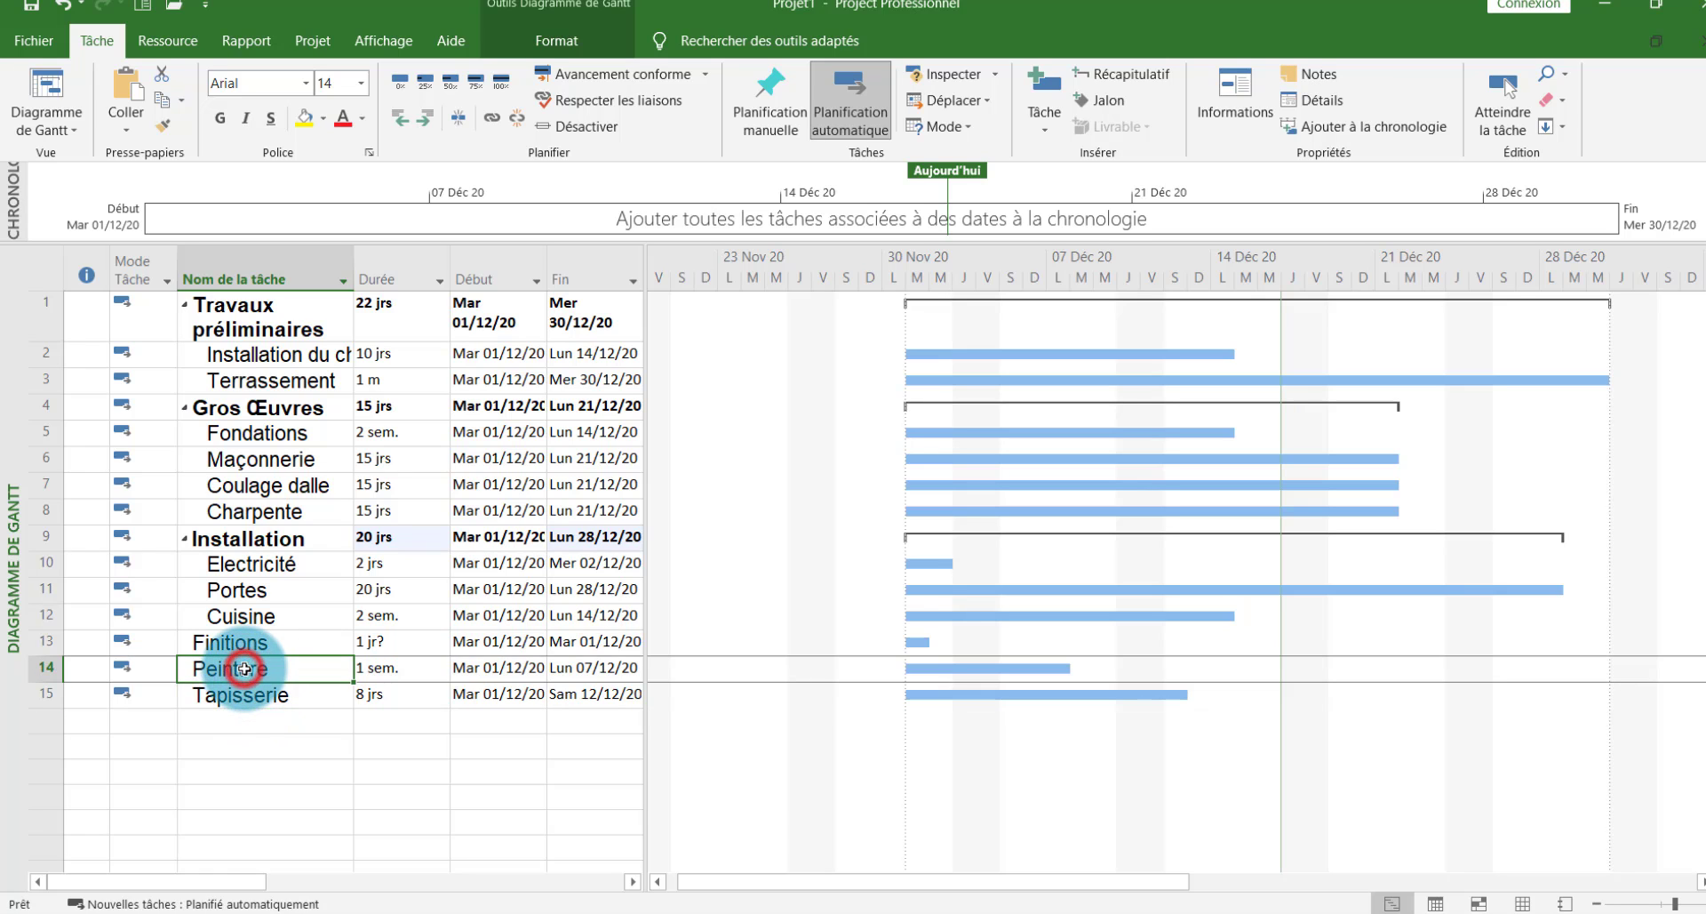
double_click(244, 669)
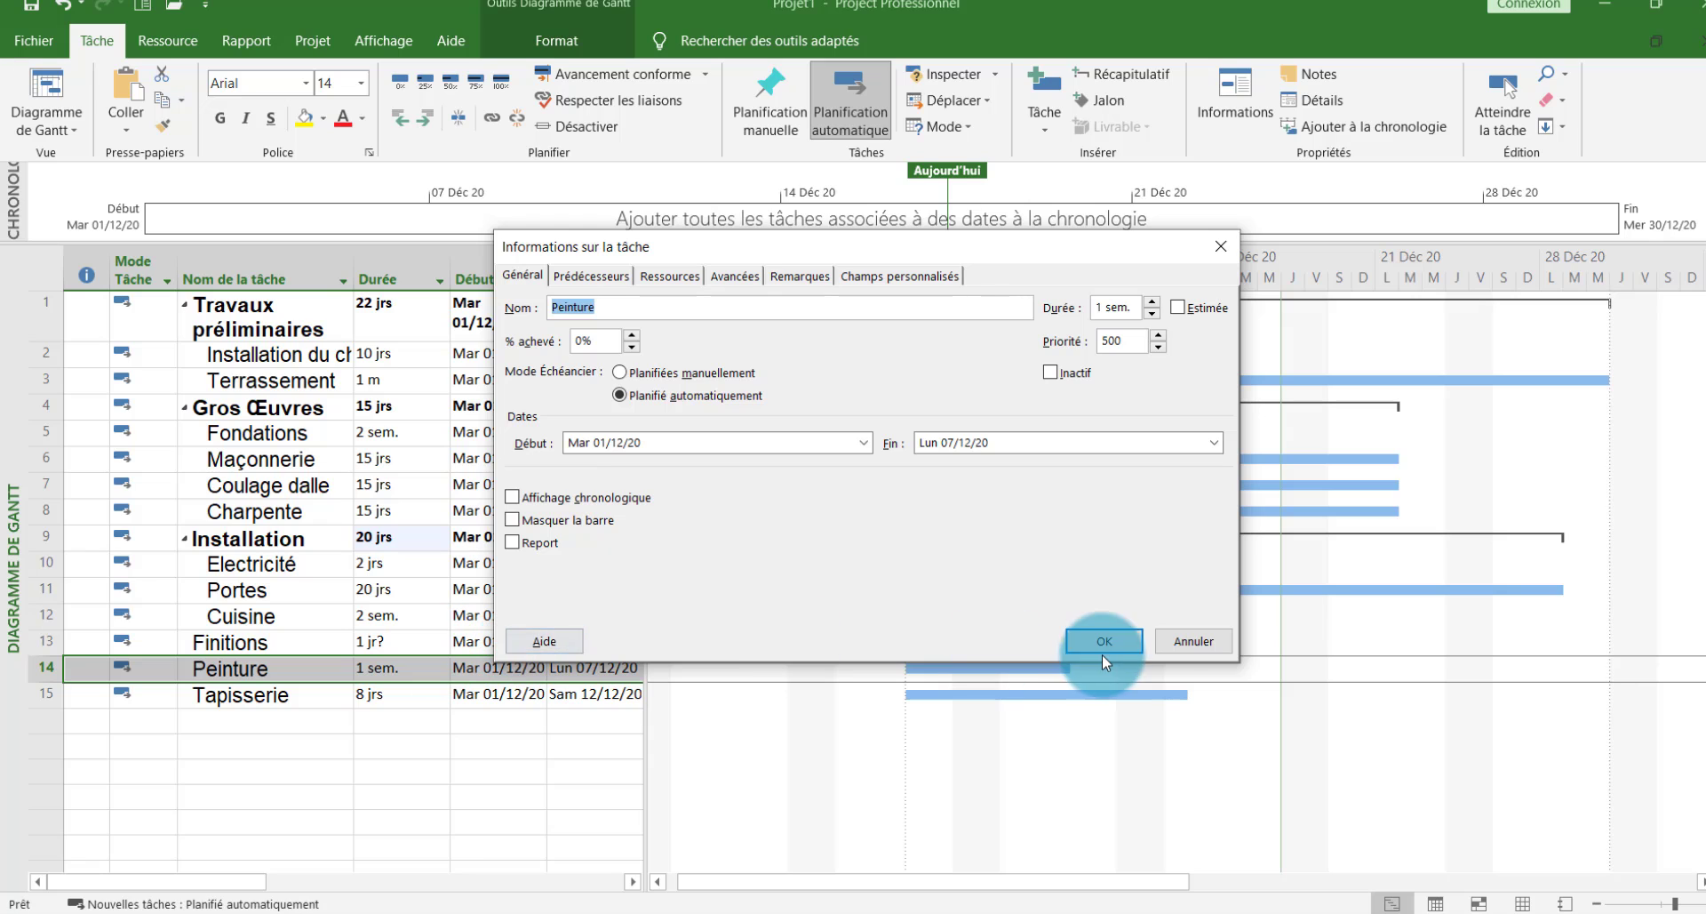
click(1172, 641)
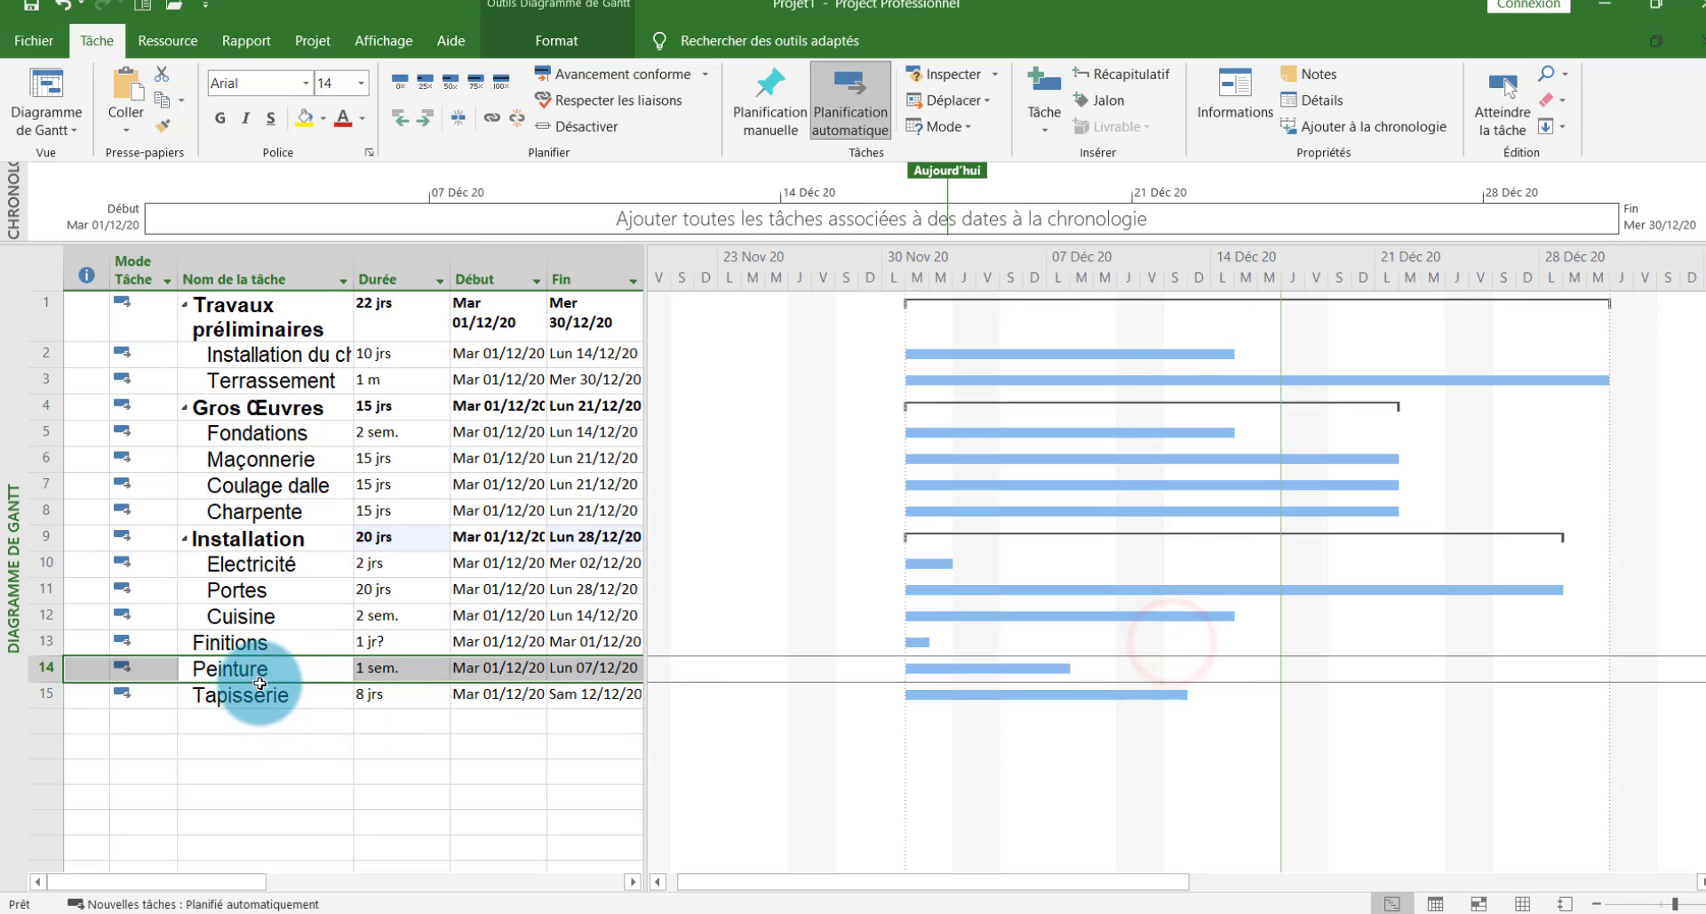
drag(283, 672, 257, 695)
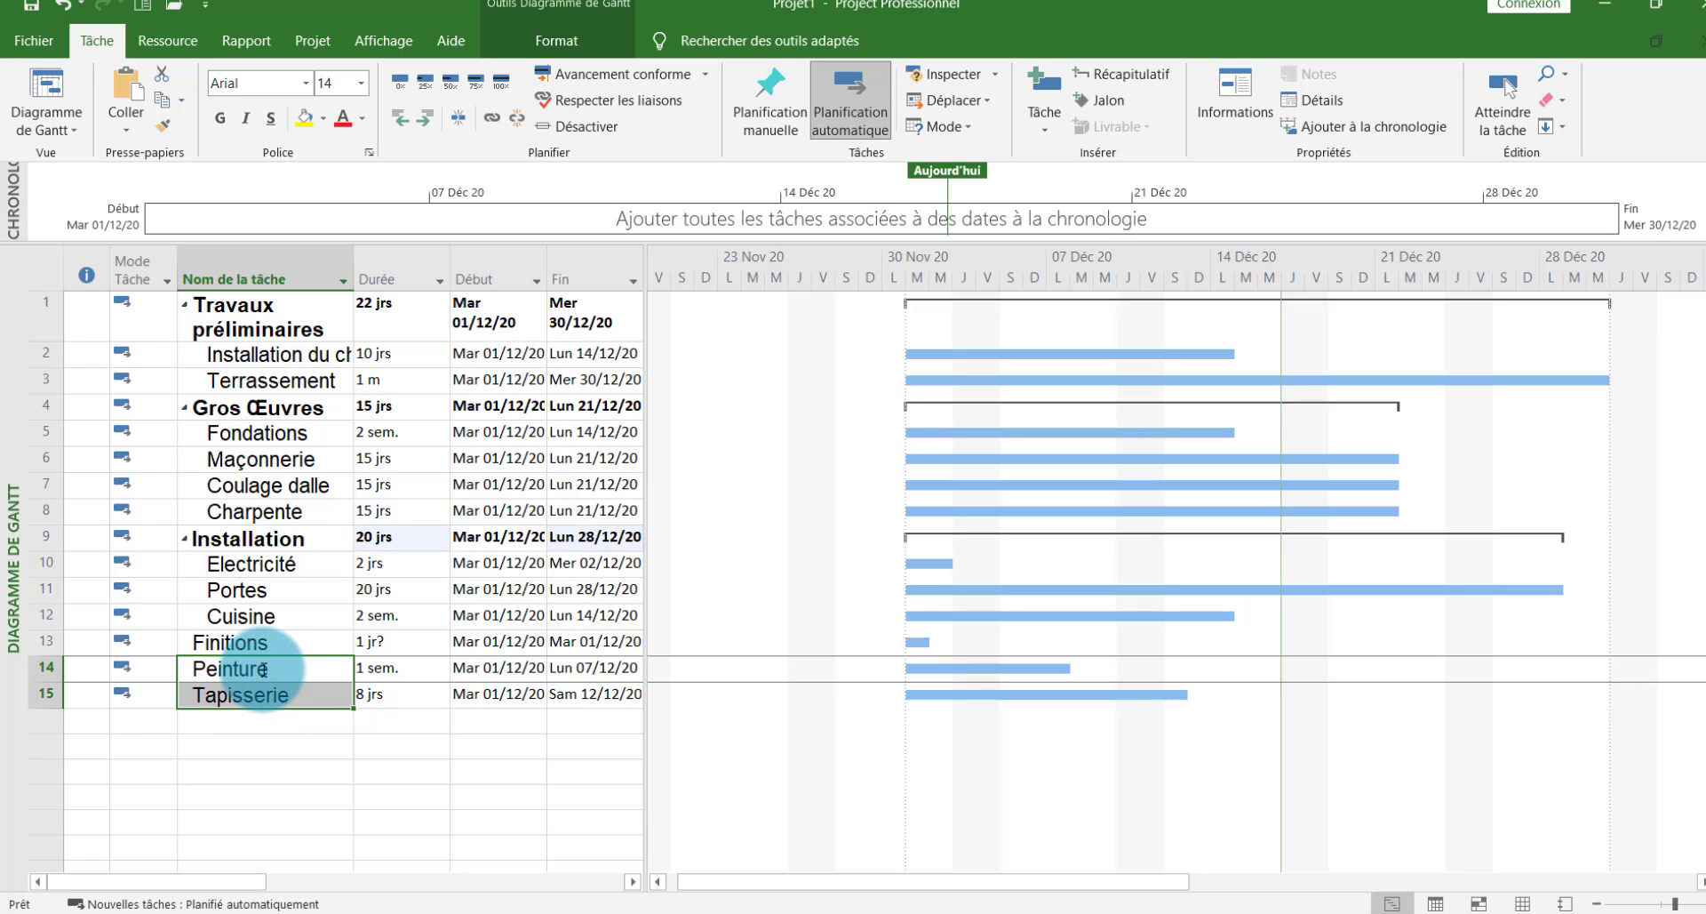
click(428, 119)
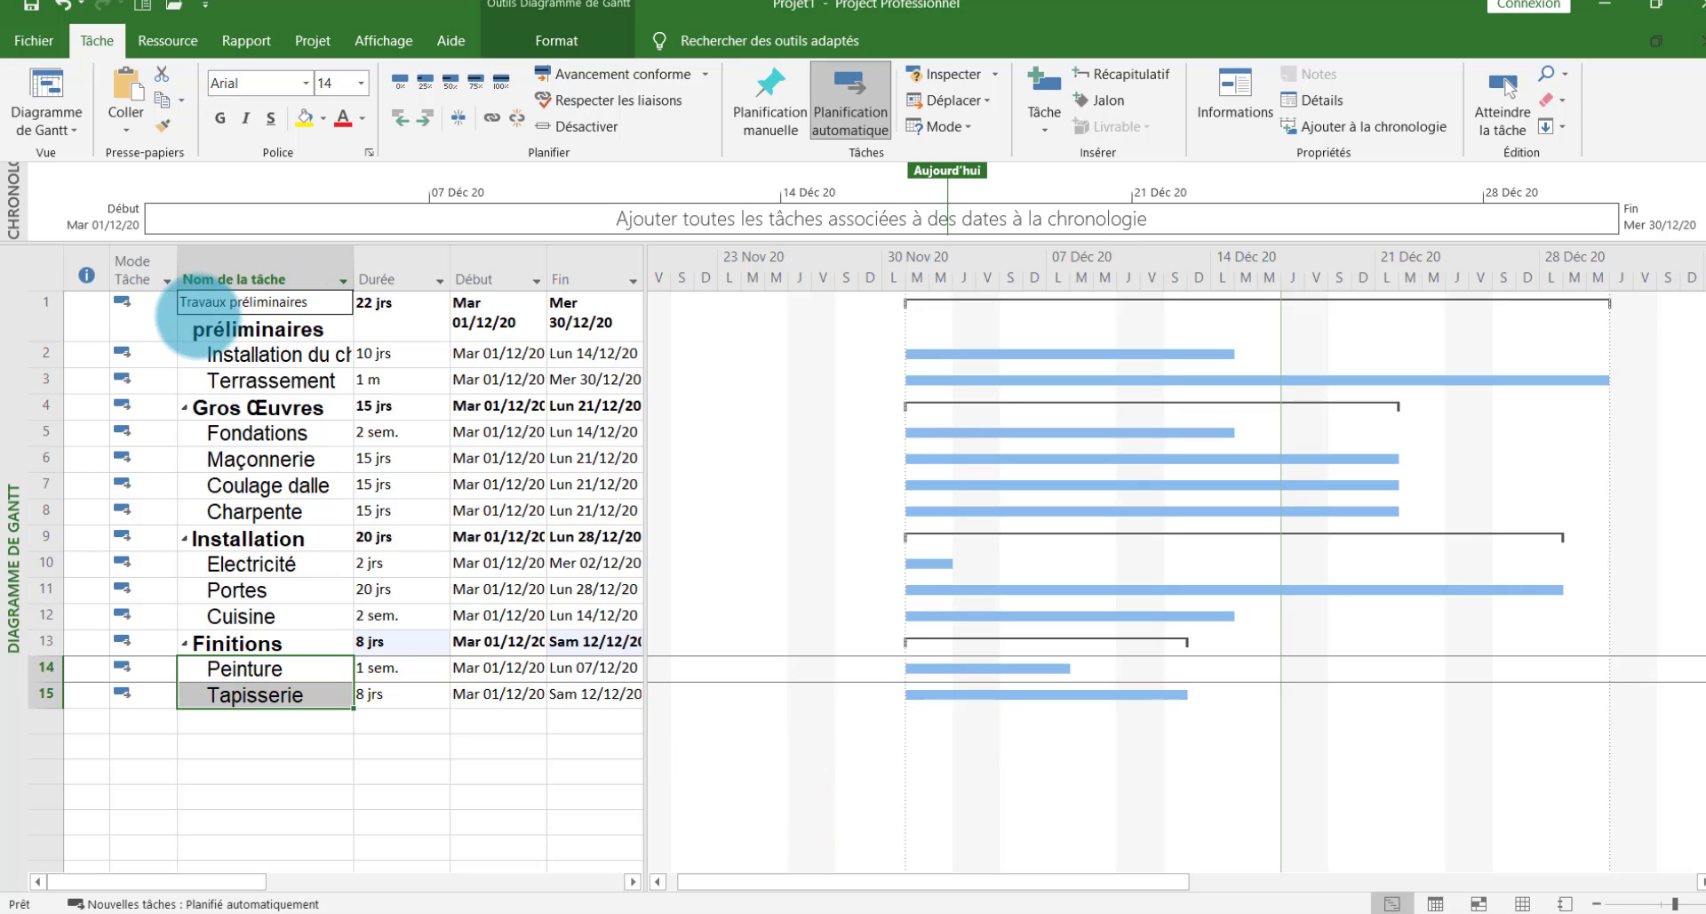
Collapse the summary tasks Travaux préliminaires, Gros Œuvres, Installation and Finitions to view only the main phases
click(185, 308)
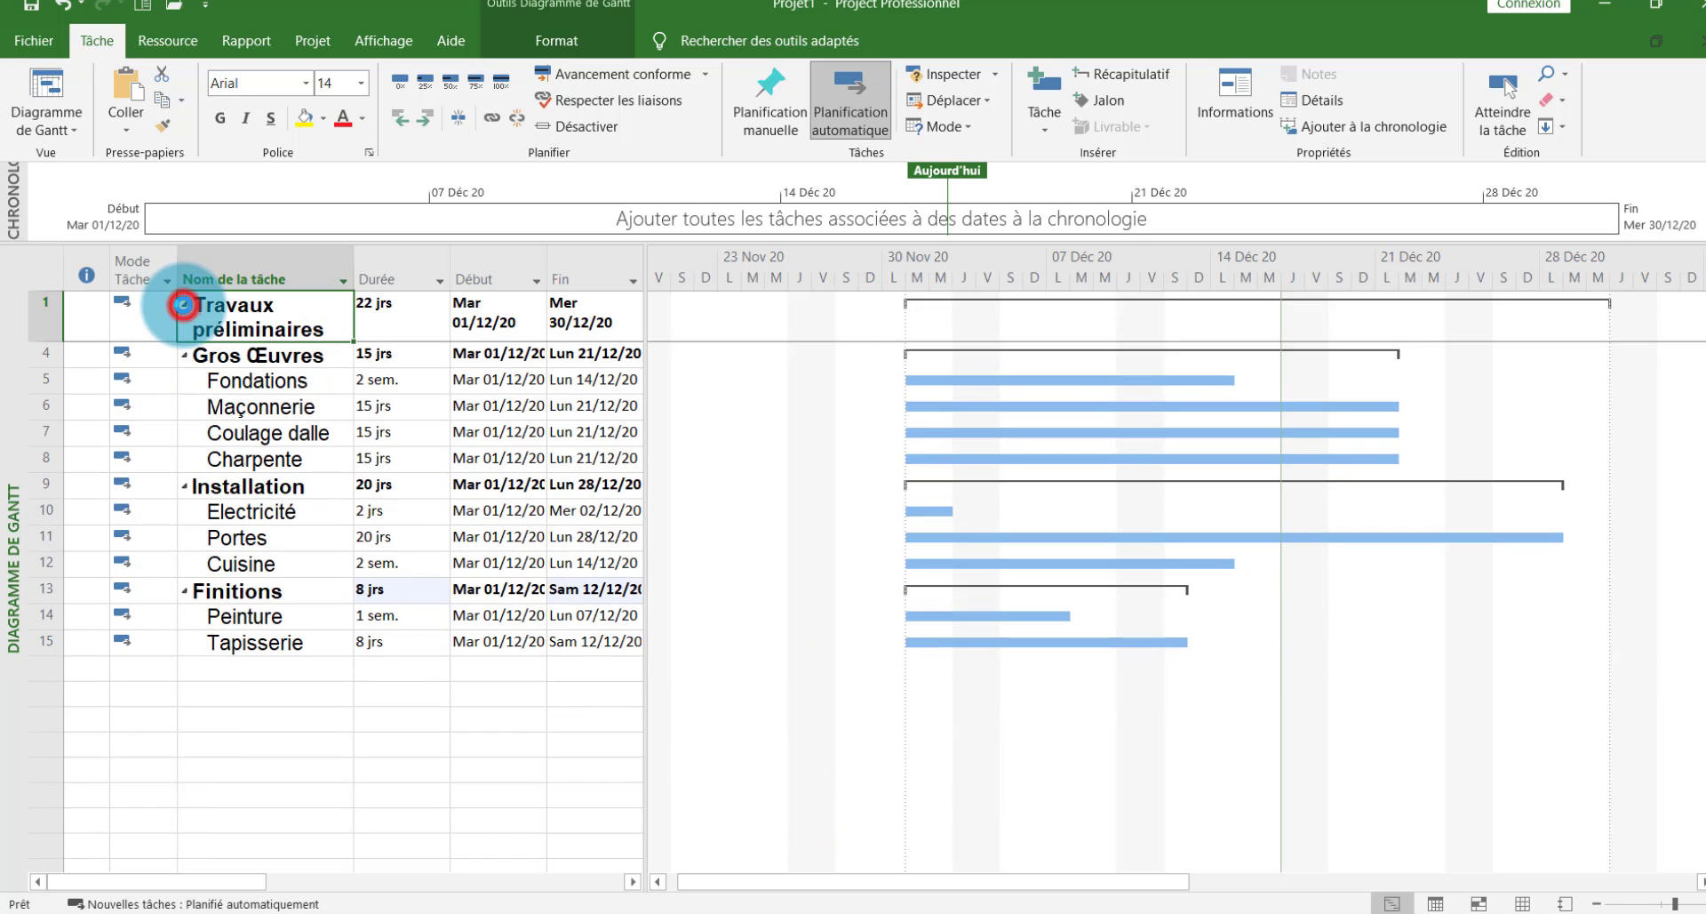
click(185, 358)
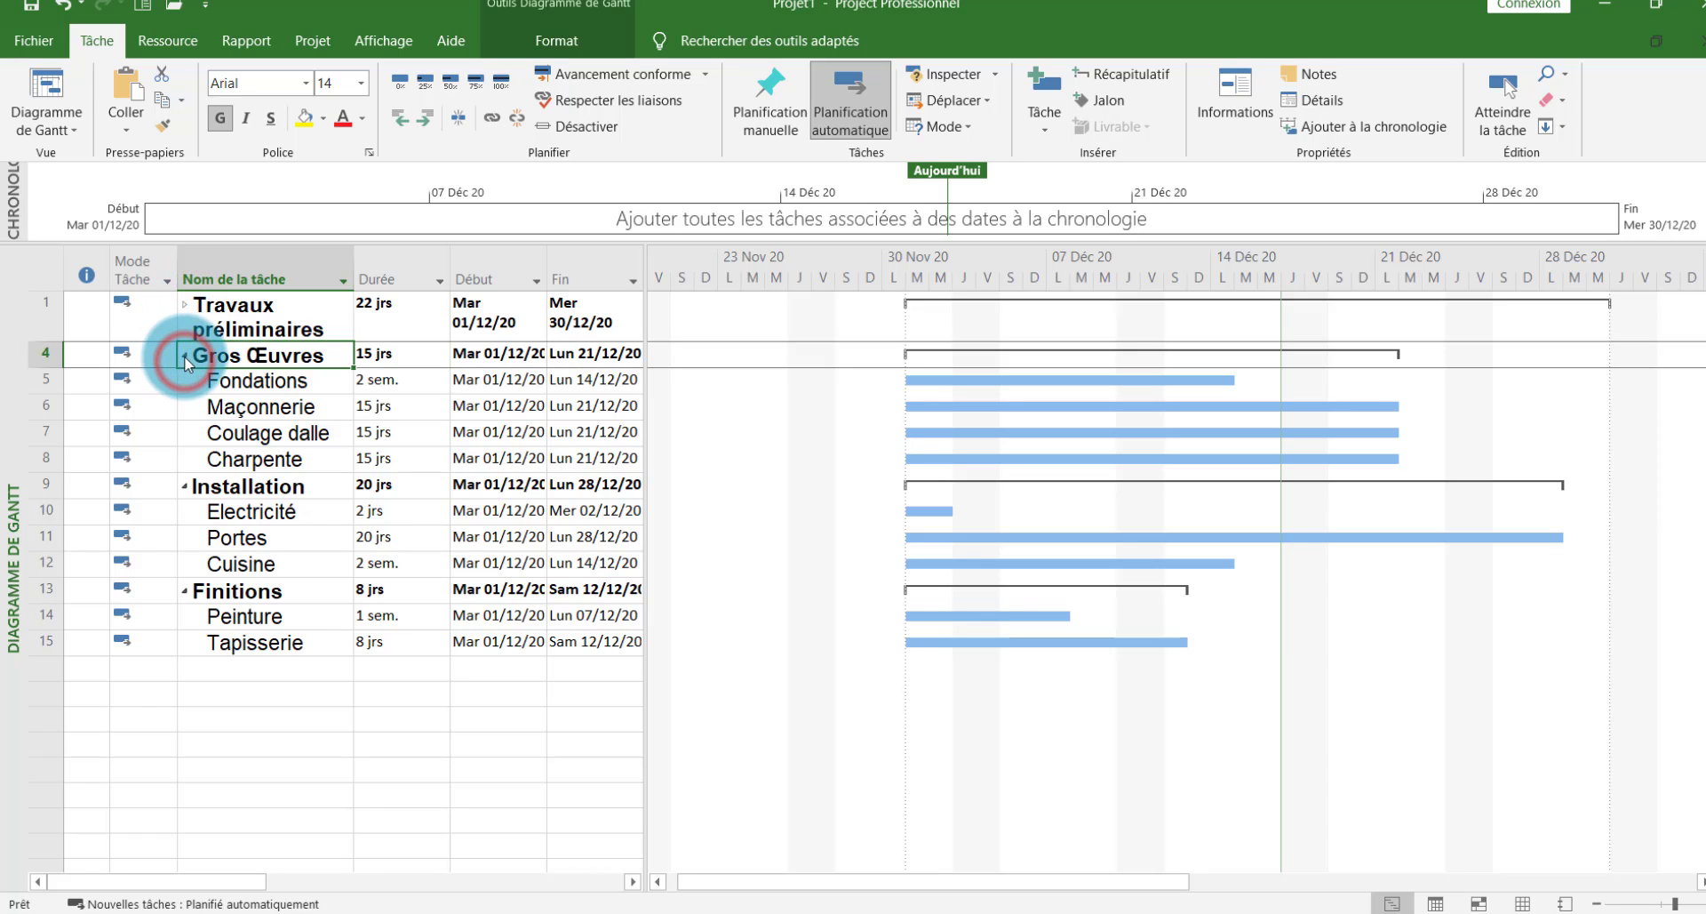
click(185, 356)
click(185, 383)
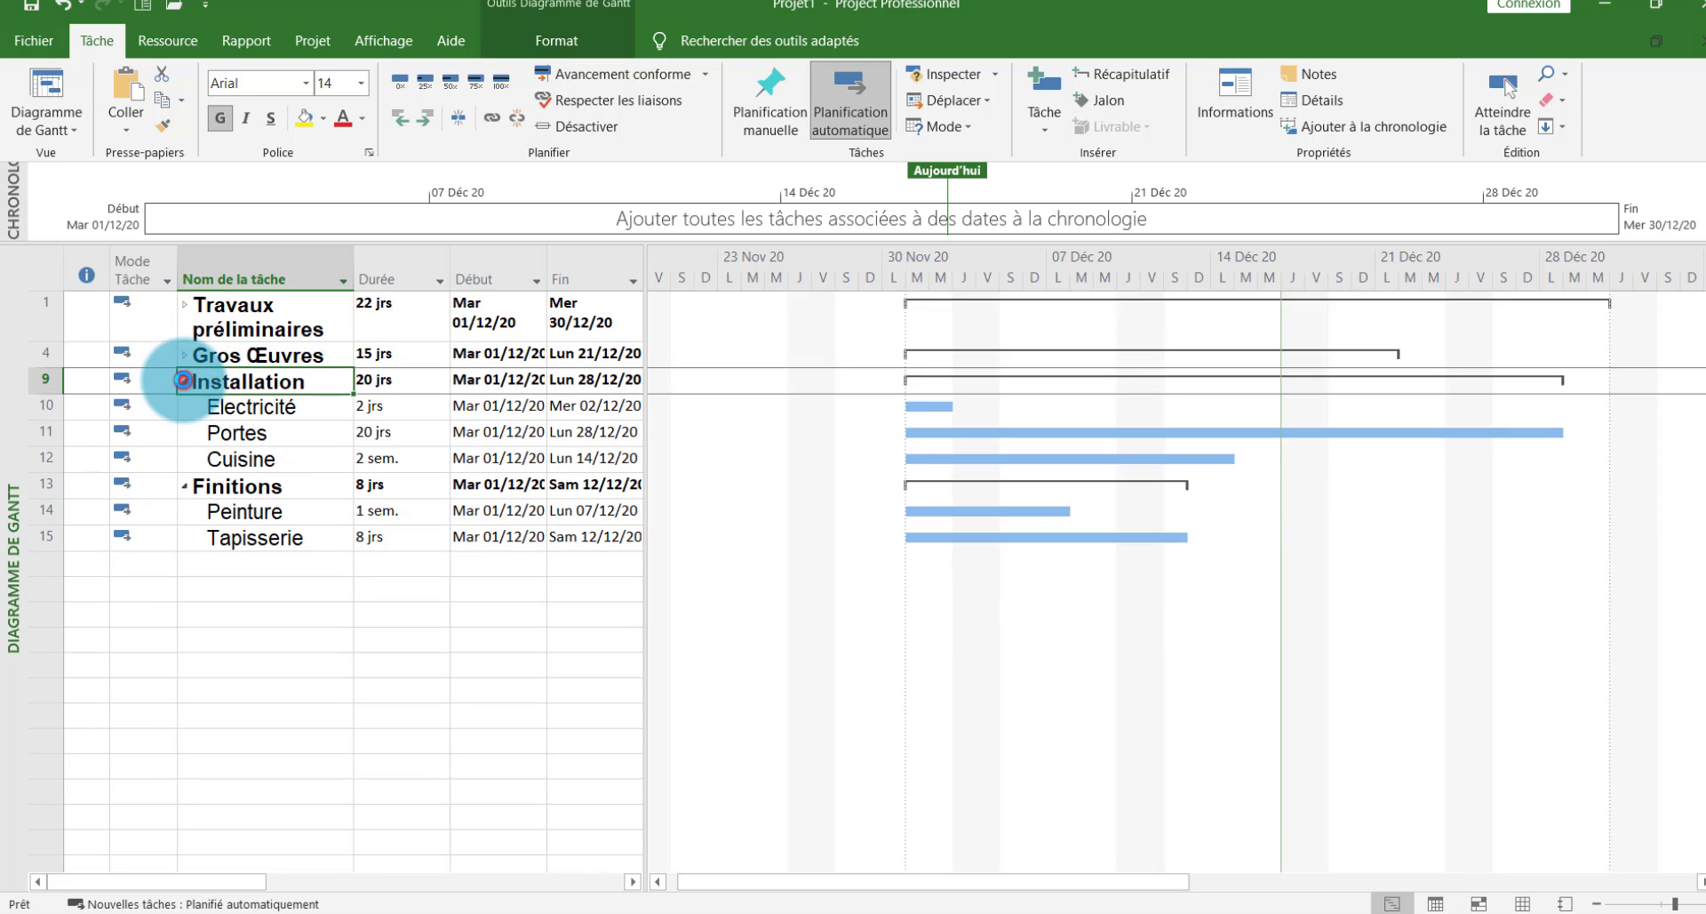
click(183, 407)
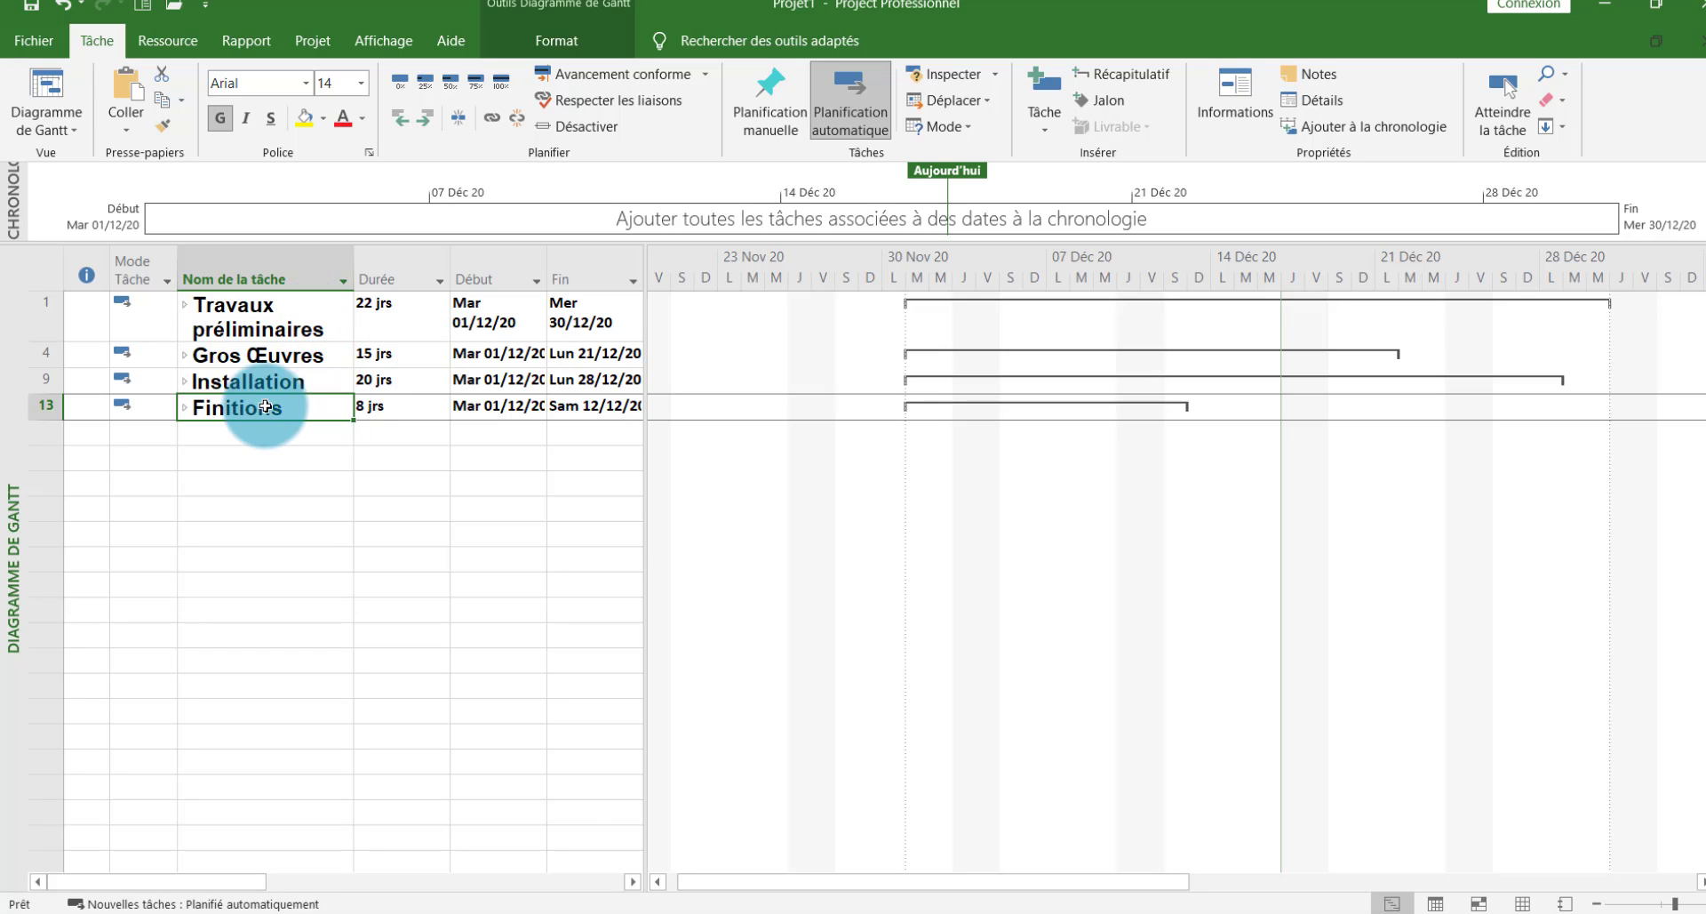
Expand the subtasks of Finitions and Installation again
click(185, 409)
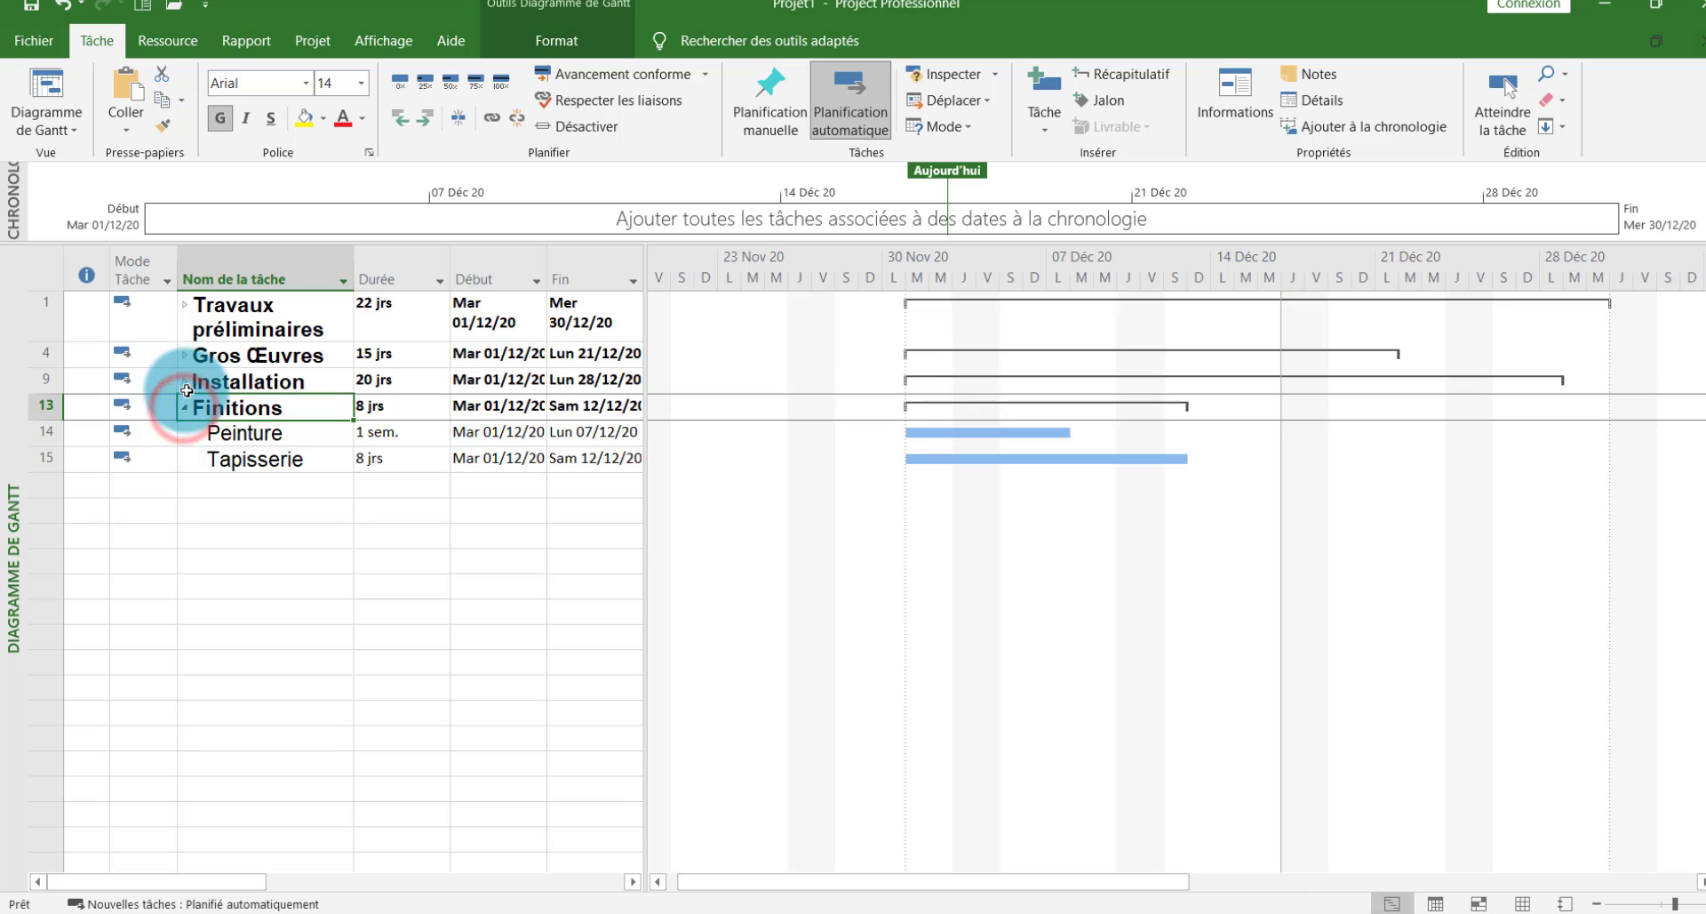
click(187, 389)
click(187, 386)
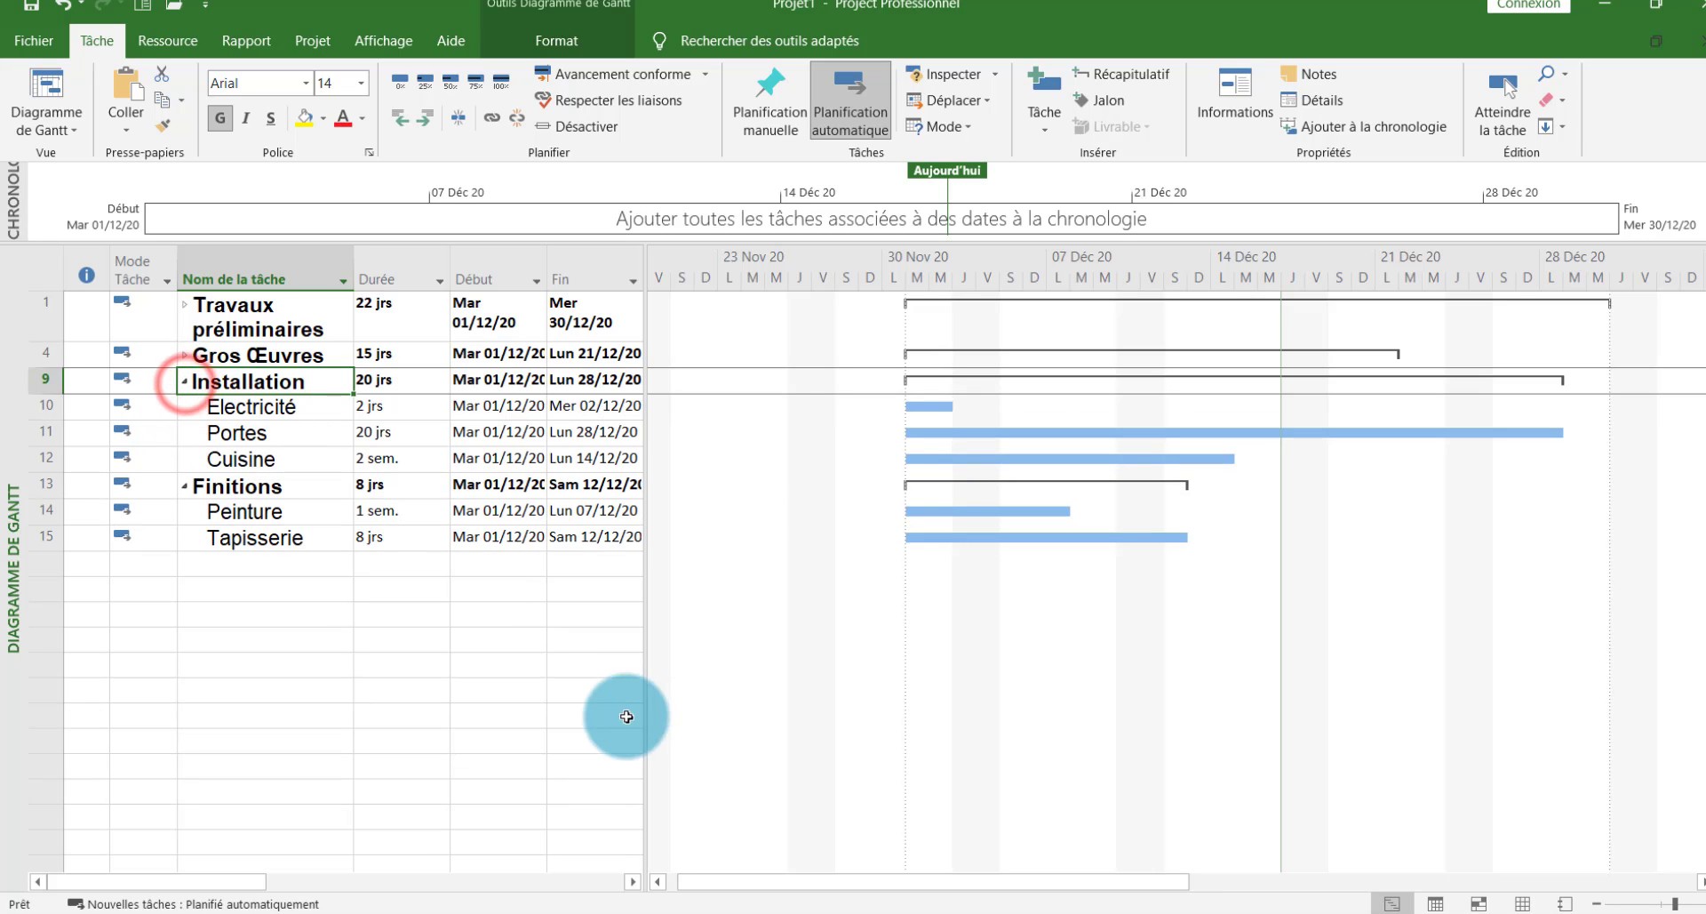
Switch to the exercise PDF and read the remaining instructions below the task table on page 2
click(527, 908)
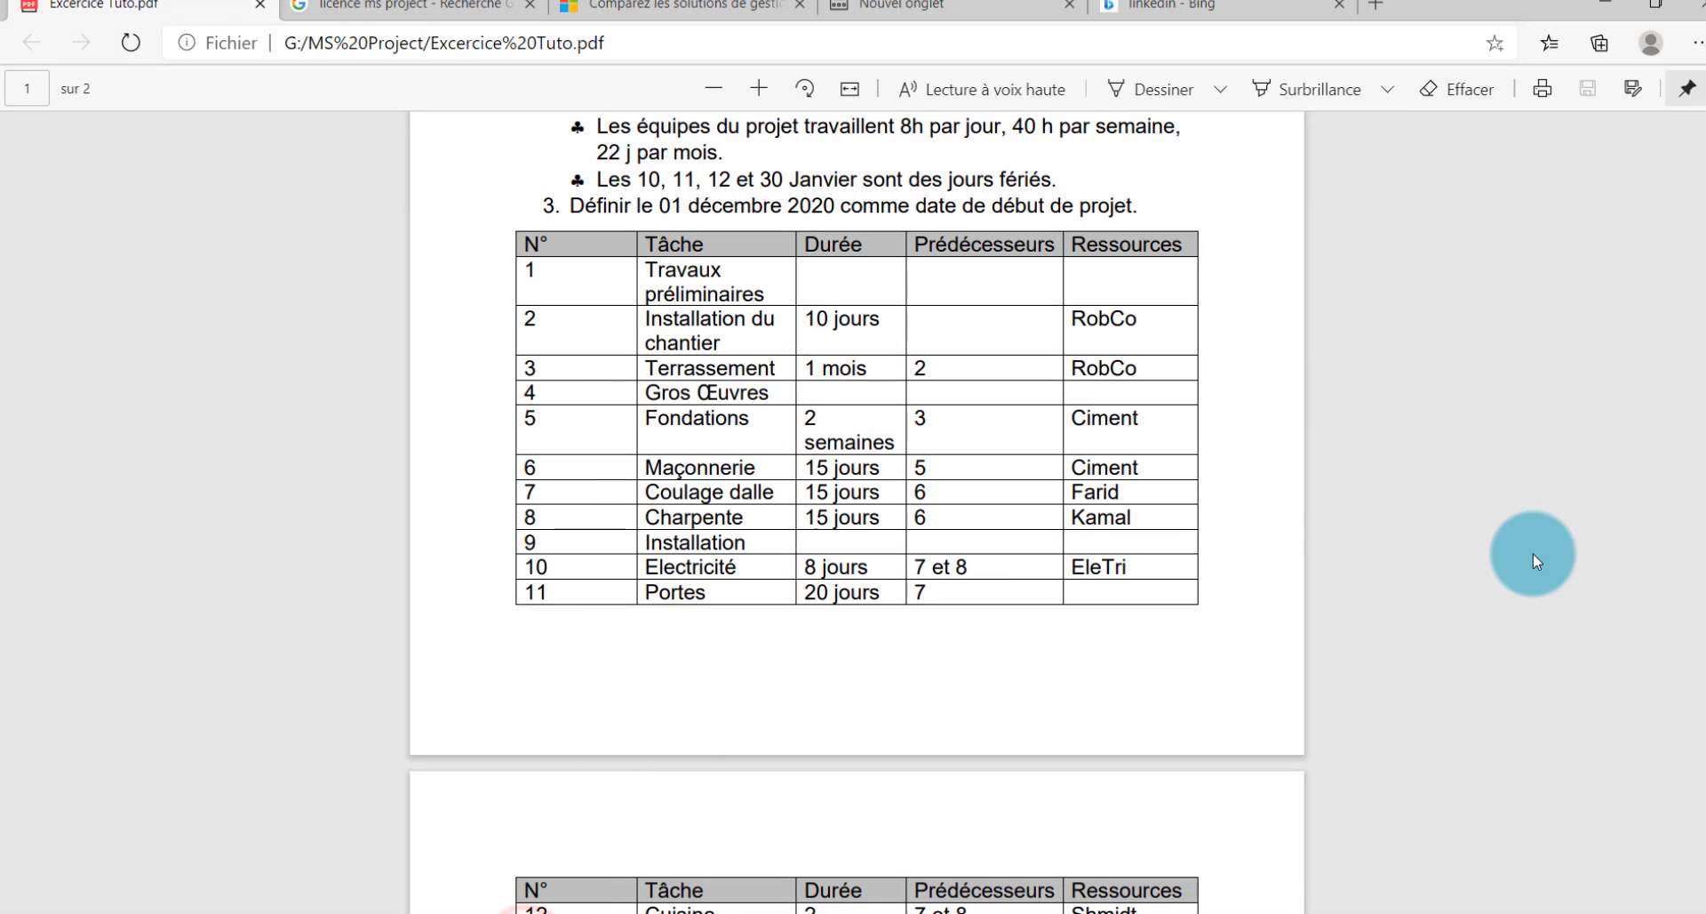
scroll(1693, 364, down, 8)
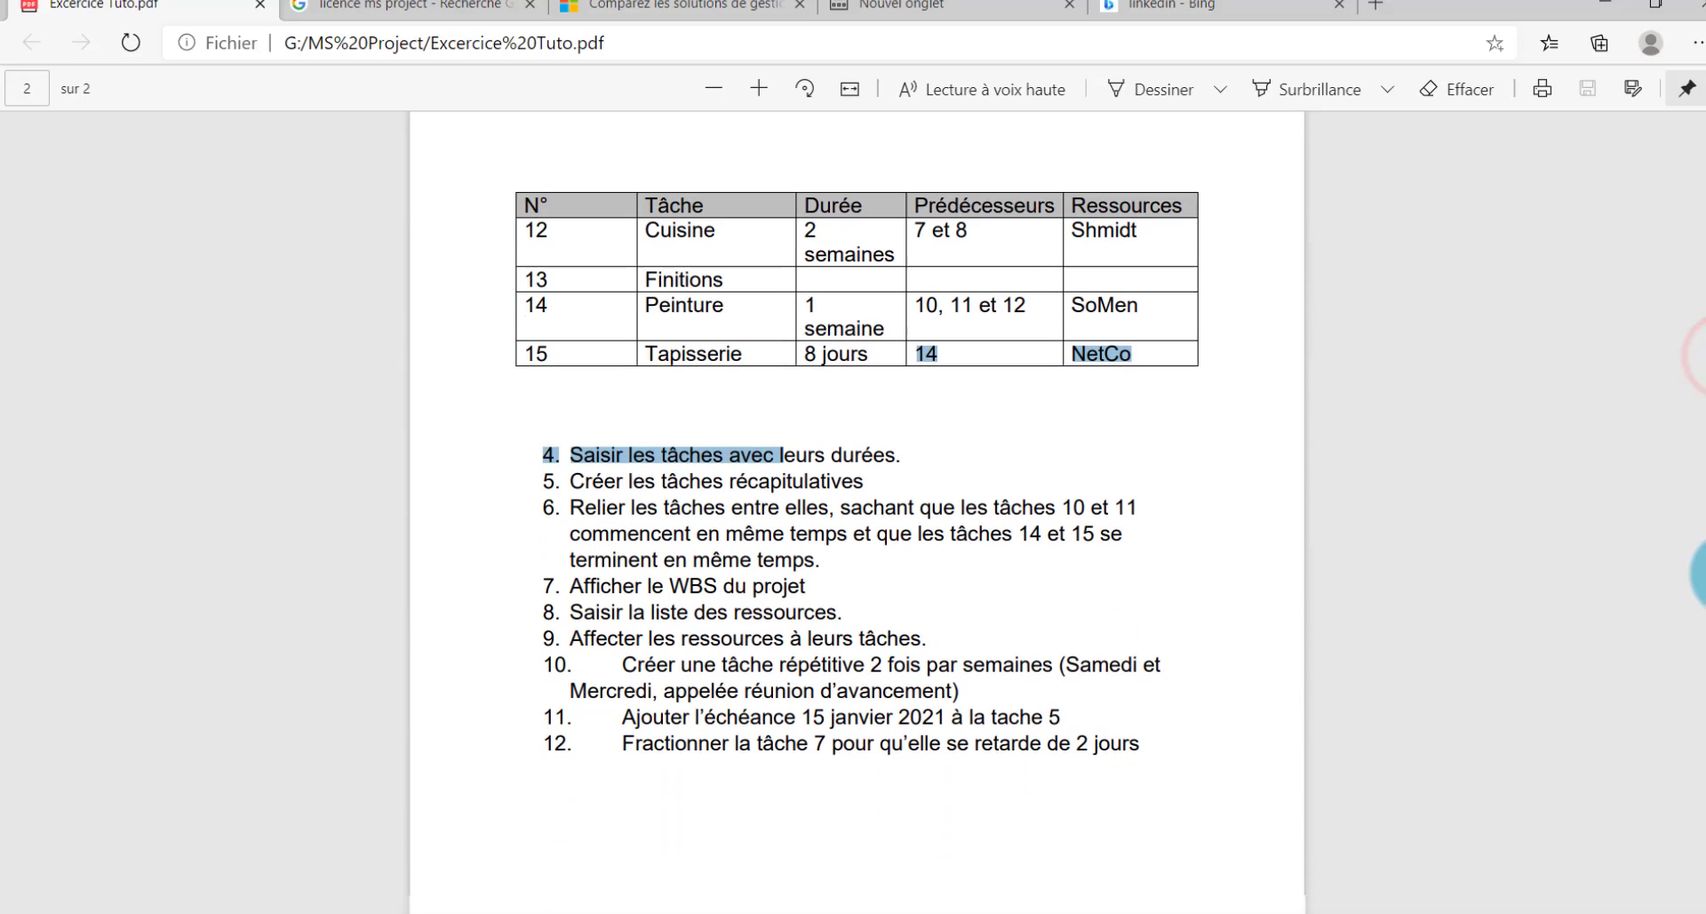